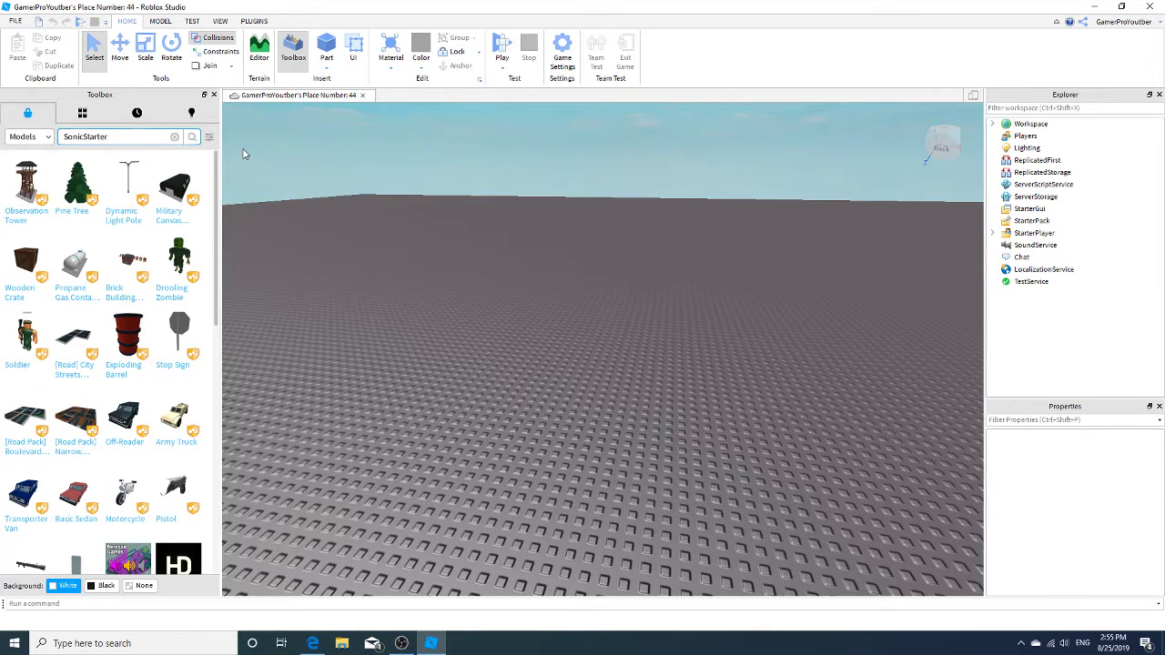
Search the toolbox models for Sonic Starter, insert the blue Sonic Starter Character, and move it into StarterPlayer
{"action": "key", "text": "Return"}
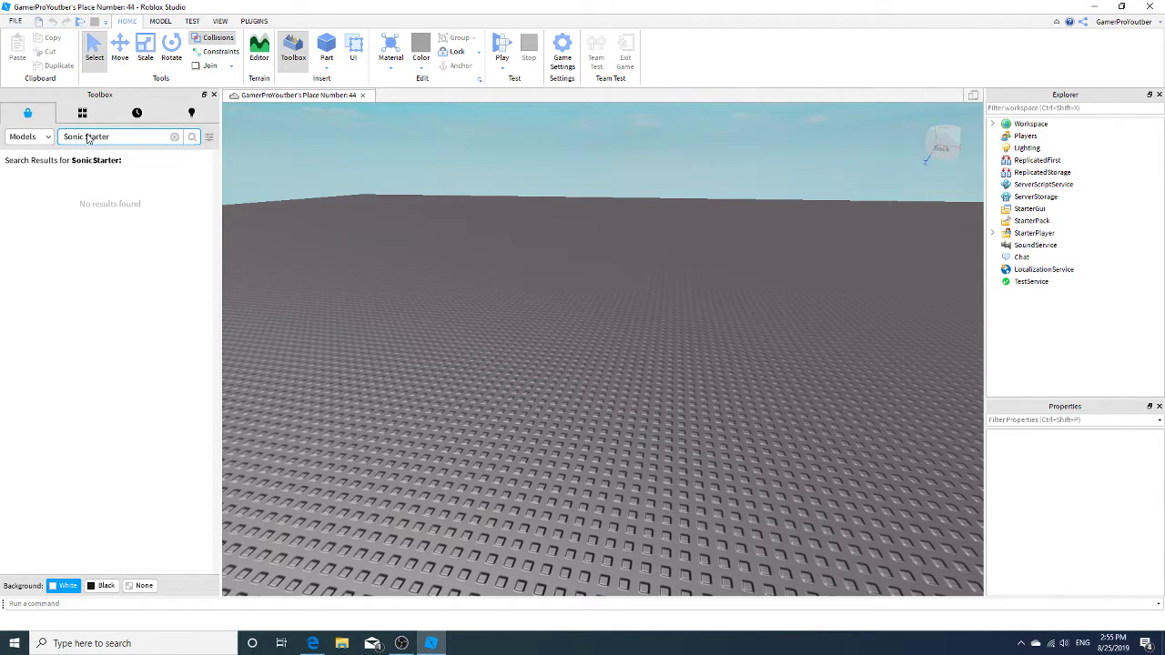
{"action": "key", "text": "Return"}
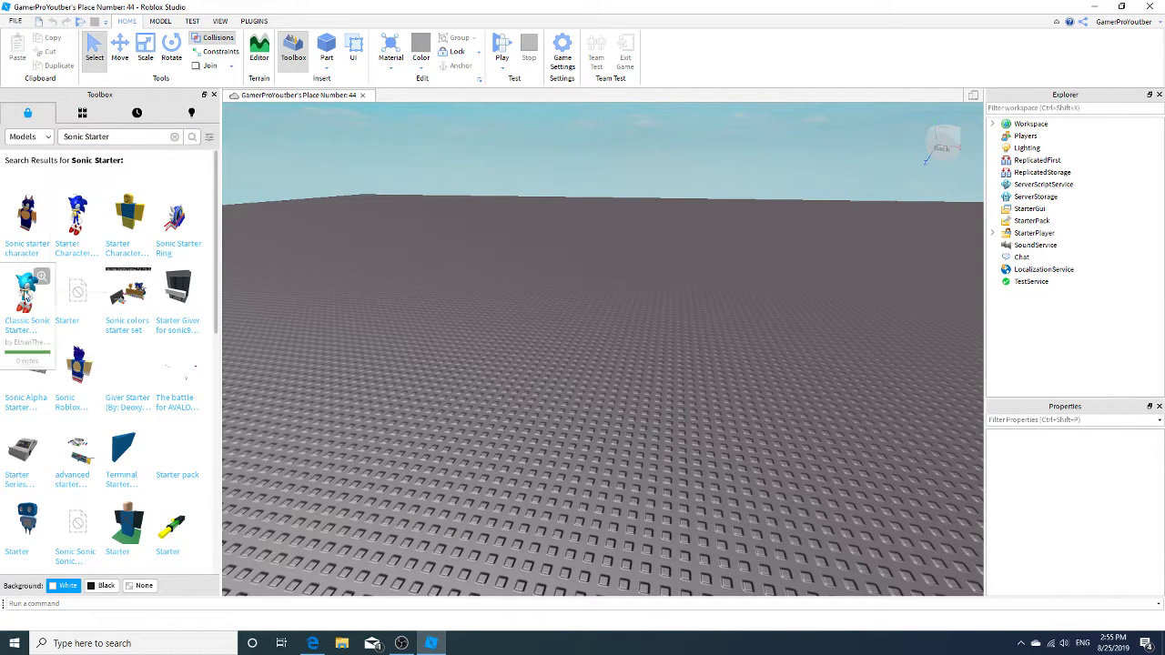
{"action": "left_click", "coordinate": [69, 248]}
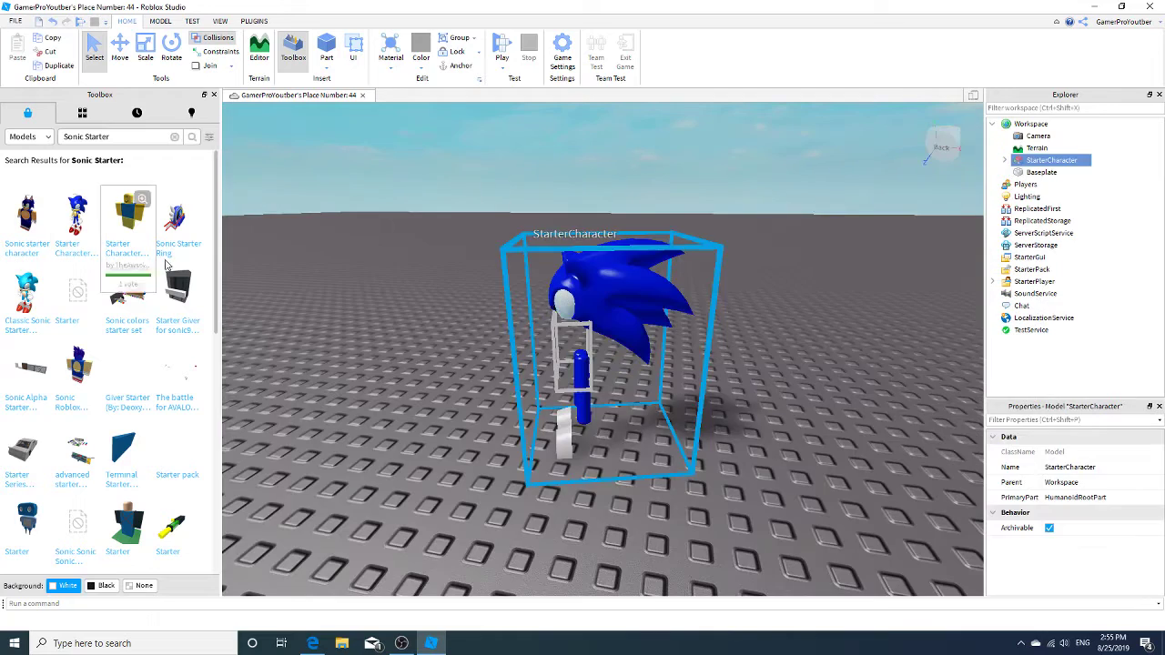
{"action": "right_click_drag", "start_coordinate": [359, 260], "coordinate": [361, 267]}
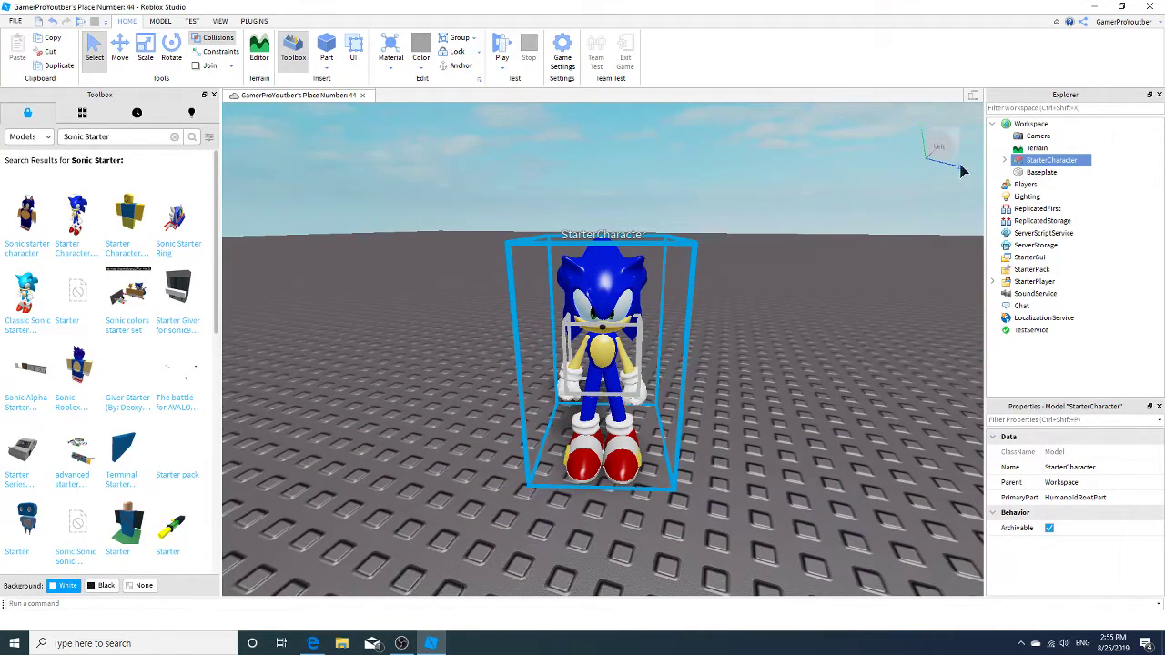
{"action": "left_click_drag", "start_coordinate": [1054, 164], "coordinate": [1034, 281]}
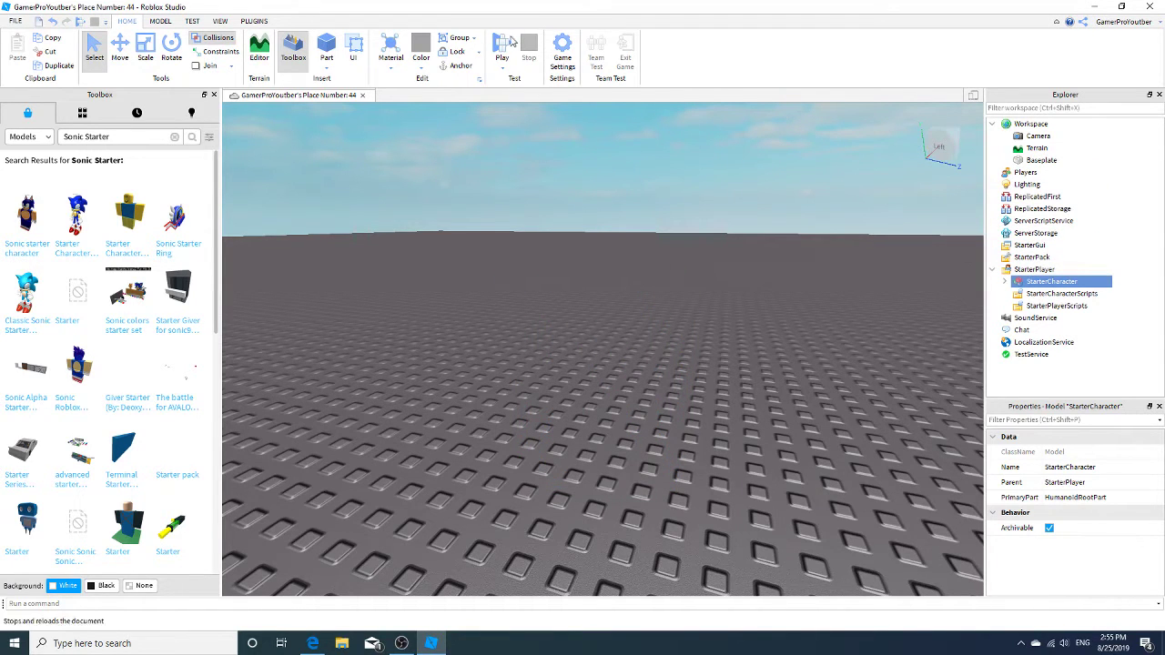
Playtest the place by walking and jumping with the Sonic character, and stop the test
{"action": "left_click", "coordinate": [501, 45]}
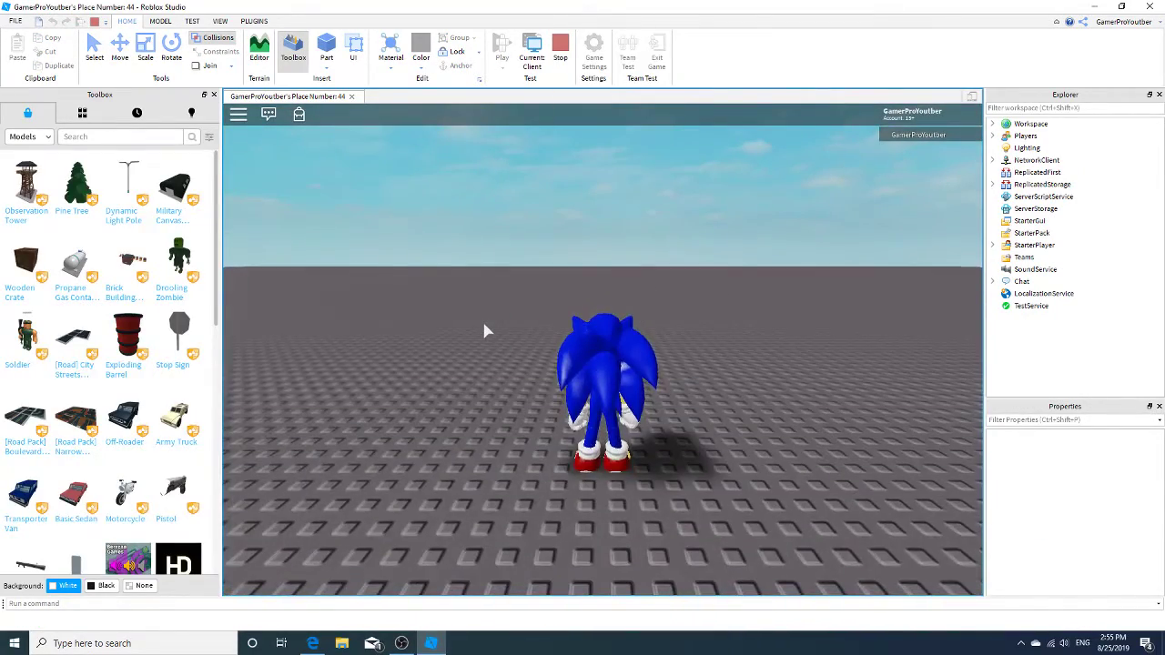
{"action": "key", "text": "s"}
{"action": "key", "text": "d"}
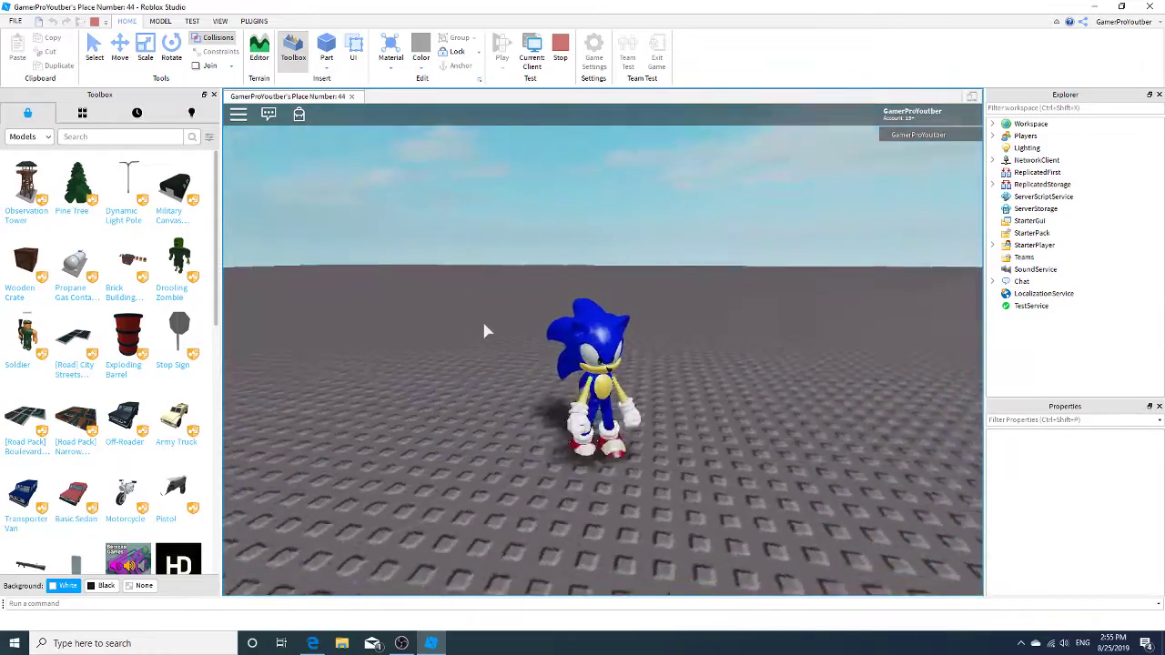
{"action": "key", "text": "space"}
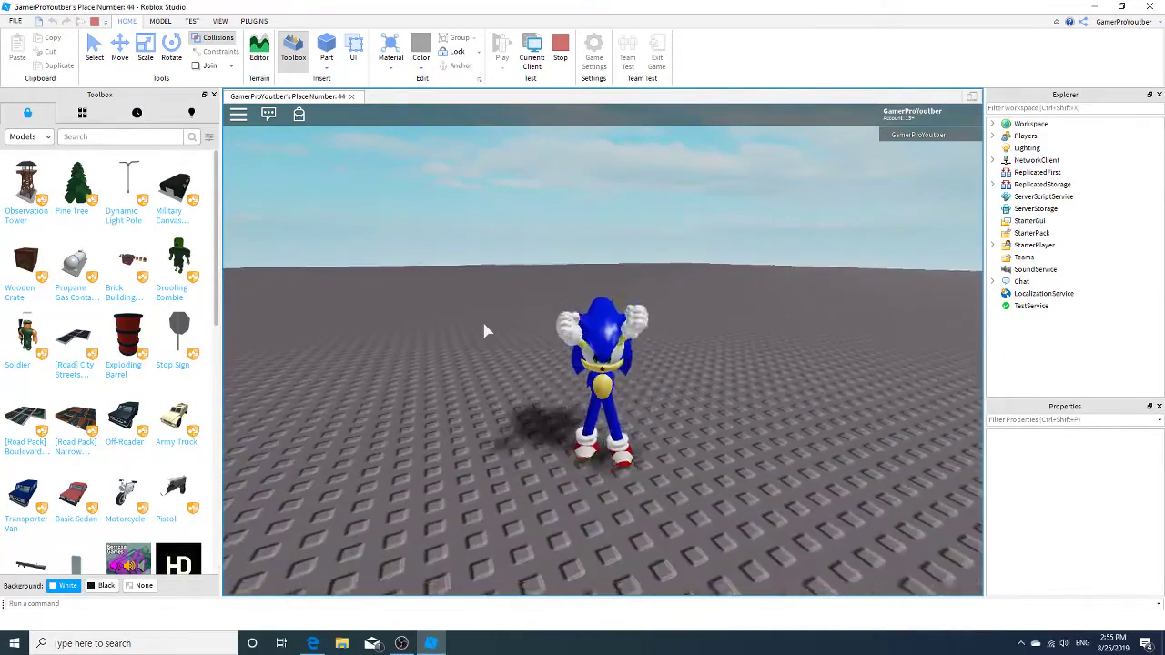
{"action": "left_click", "coordinate": [570, 40]}
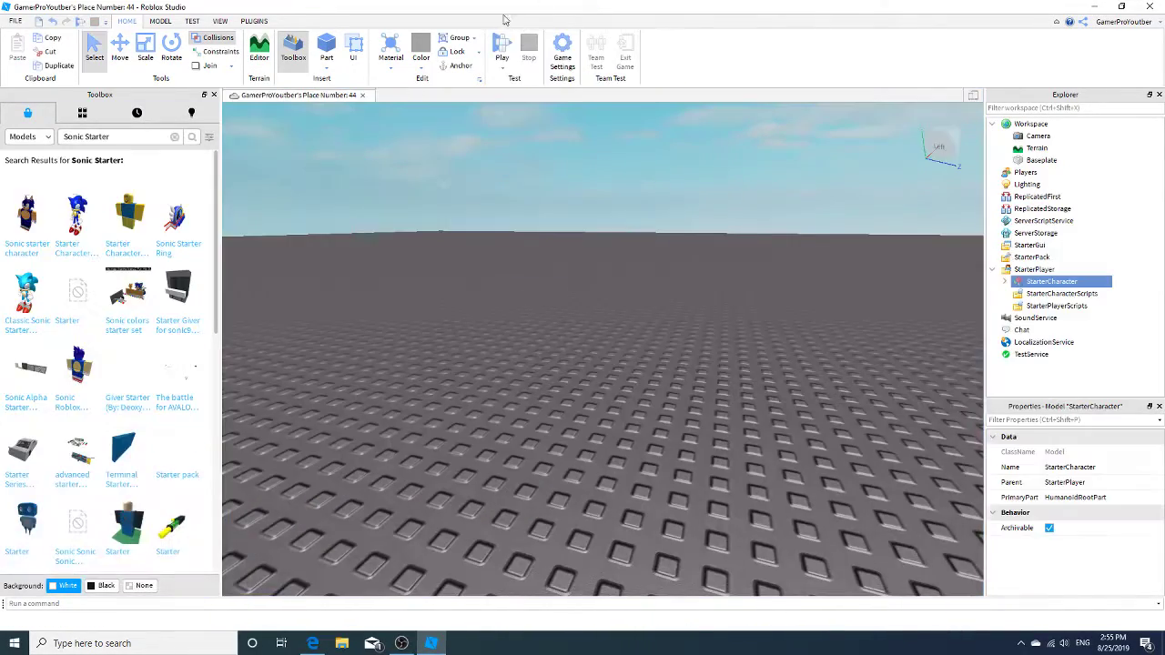
Search the toolbox models for speed Shift and insert the shift to sprint script into Workspace
{"action": "left_click", "coordinate": [175, 136]}
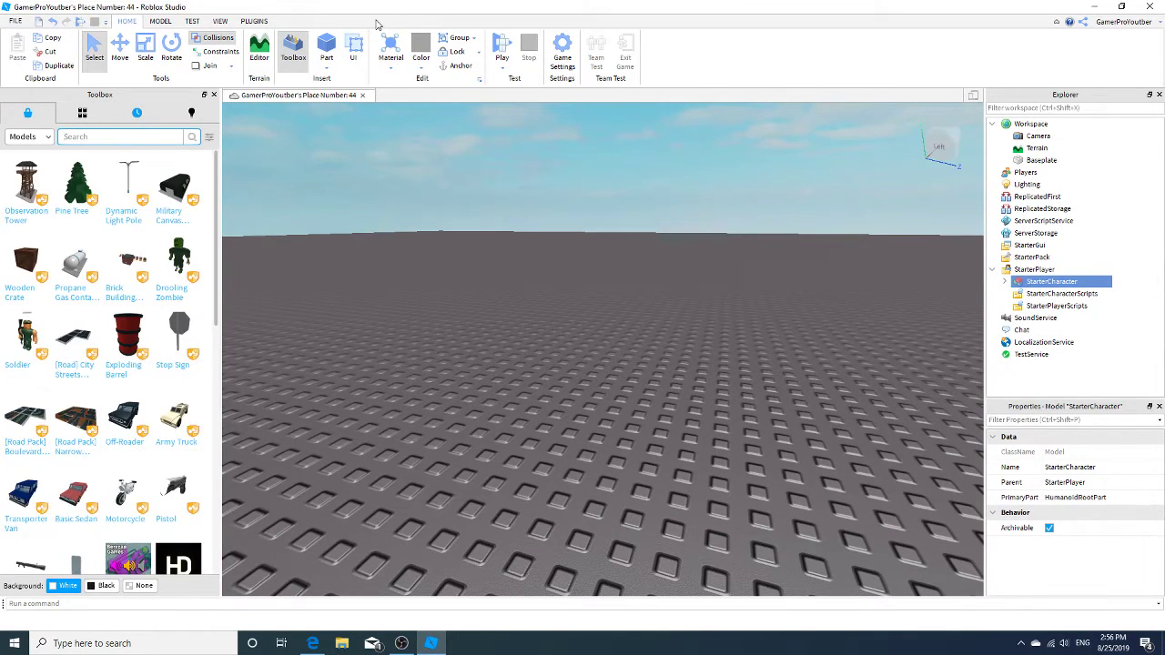
{"action": "type", "text": "speed Shift"}
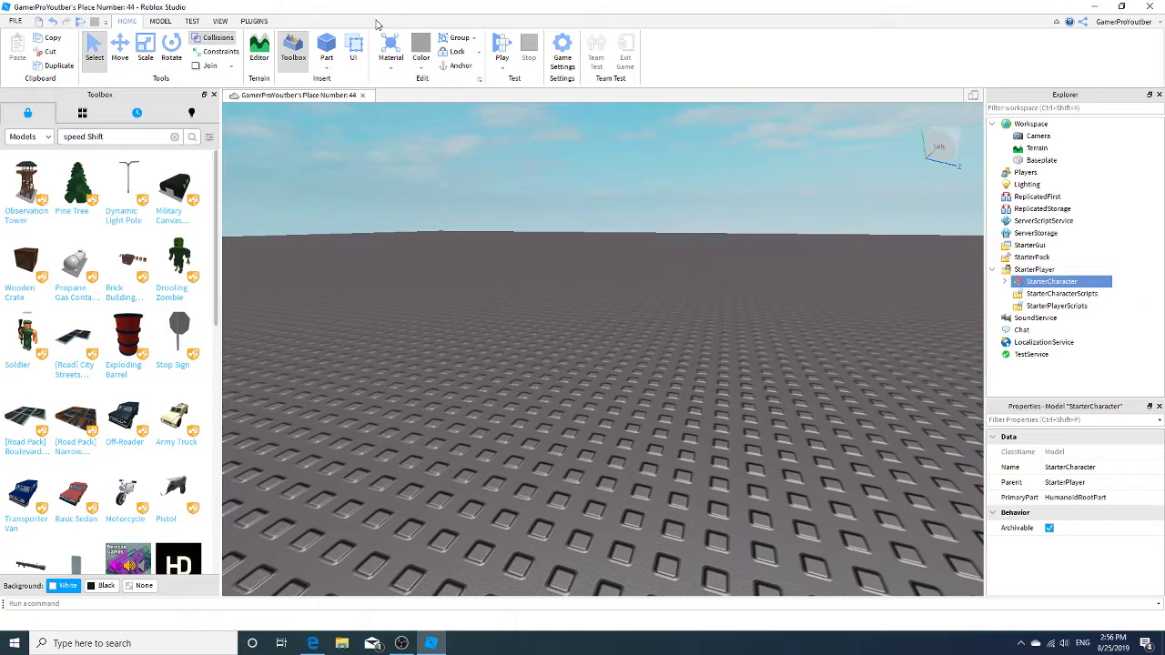
{"action": "key", "text": "Return"}
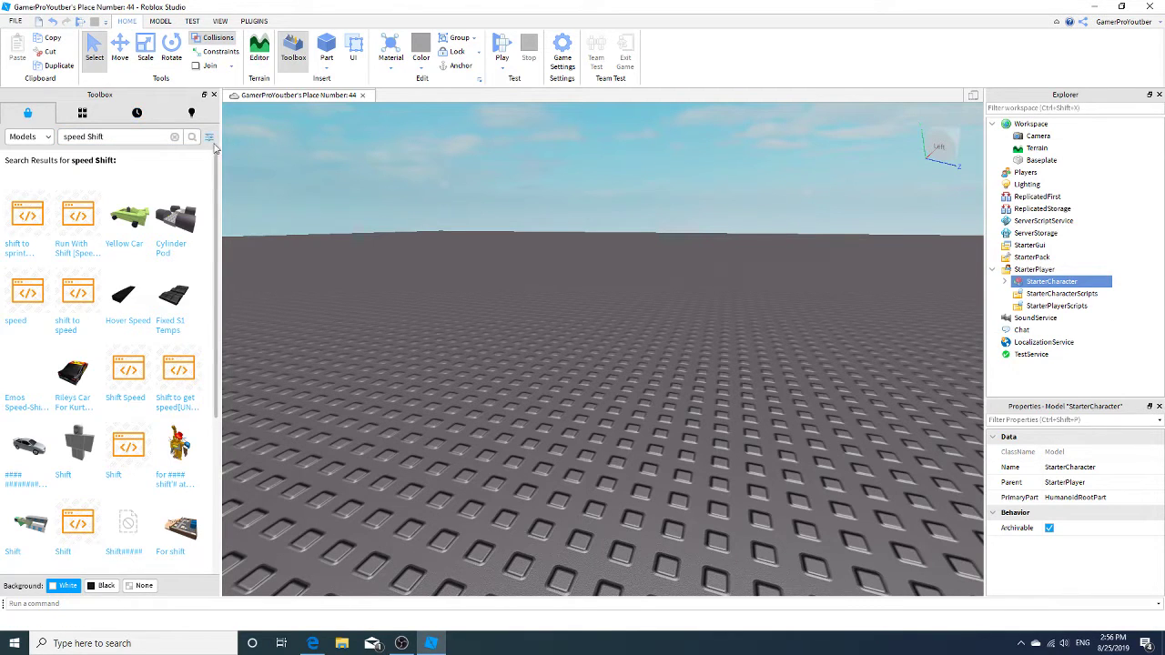
{"action": "left_click", "coordinate": [15, 232]}
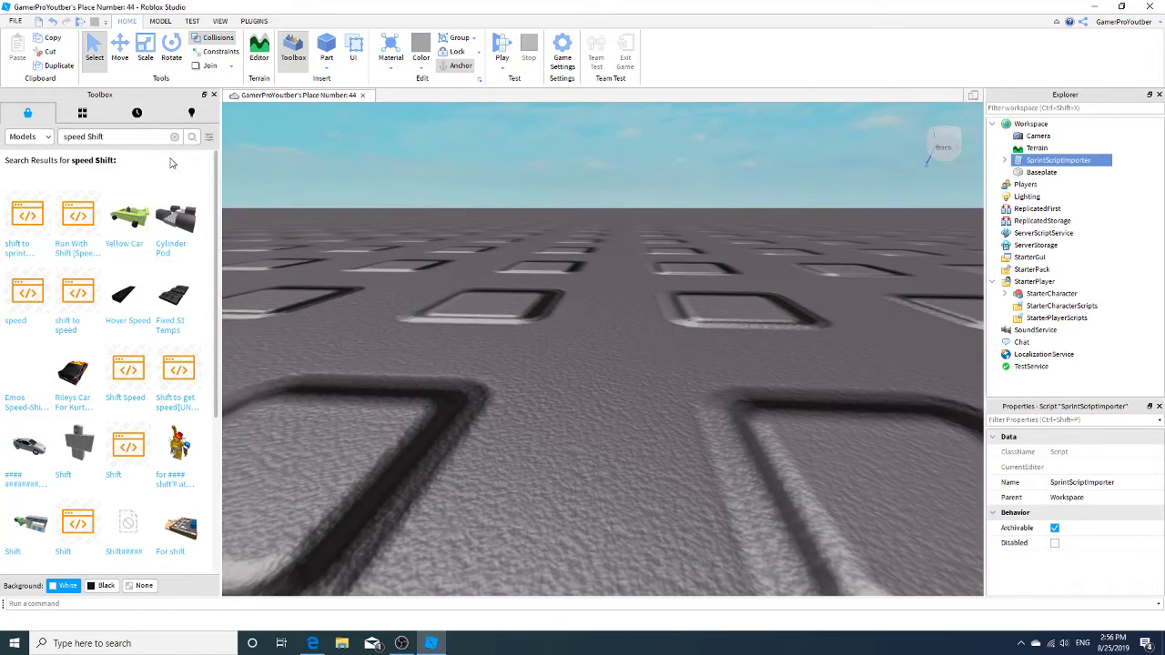
Clear the previous toolbox search and search the models for Trail
{"action": "left_click", "coordinate": [175, 137]}
{"action": "scroll", "coordinate": [605, 175], "scroll_direction": "down", "scroll_amount": 5}
{"action": "mouse_move", "coordinate": [604, 155]}
{"action": "right_mouse_down"}
{"action": "mouse_move", "coordinate": [605, 175]}
{"action": "mouse_move", "coordinate": [619, 153]}
{"action": "right_mouse_up"}
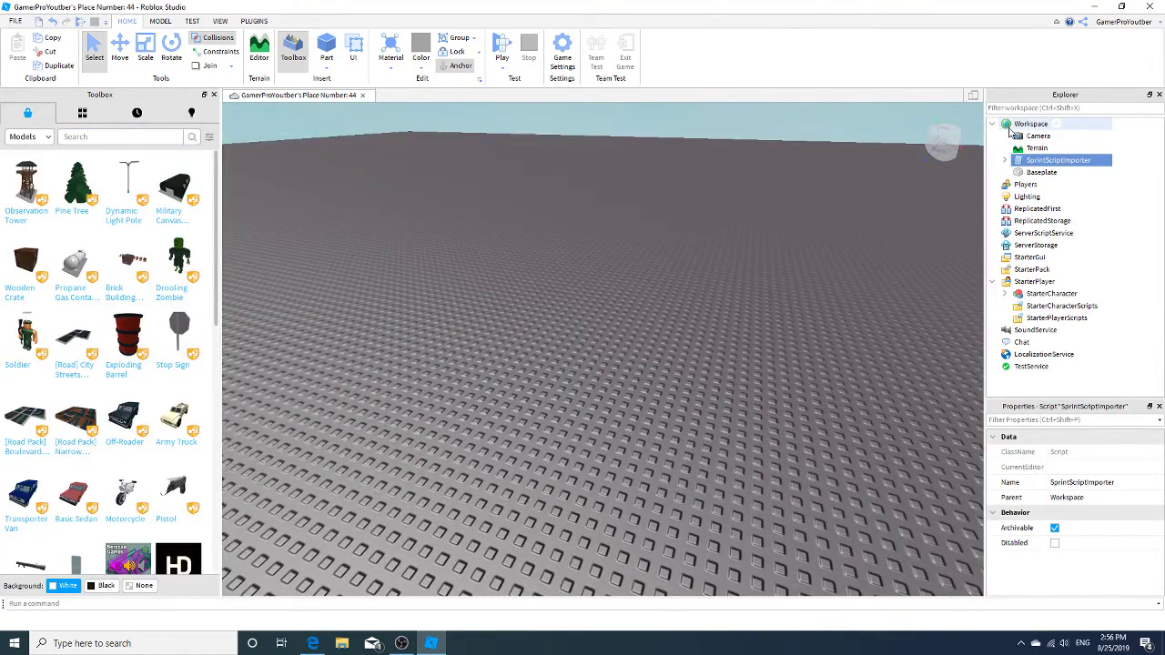
{"action": "left_click", "coordinate": [1056, 124]}
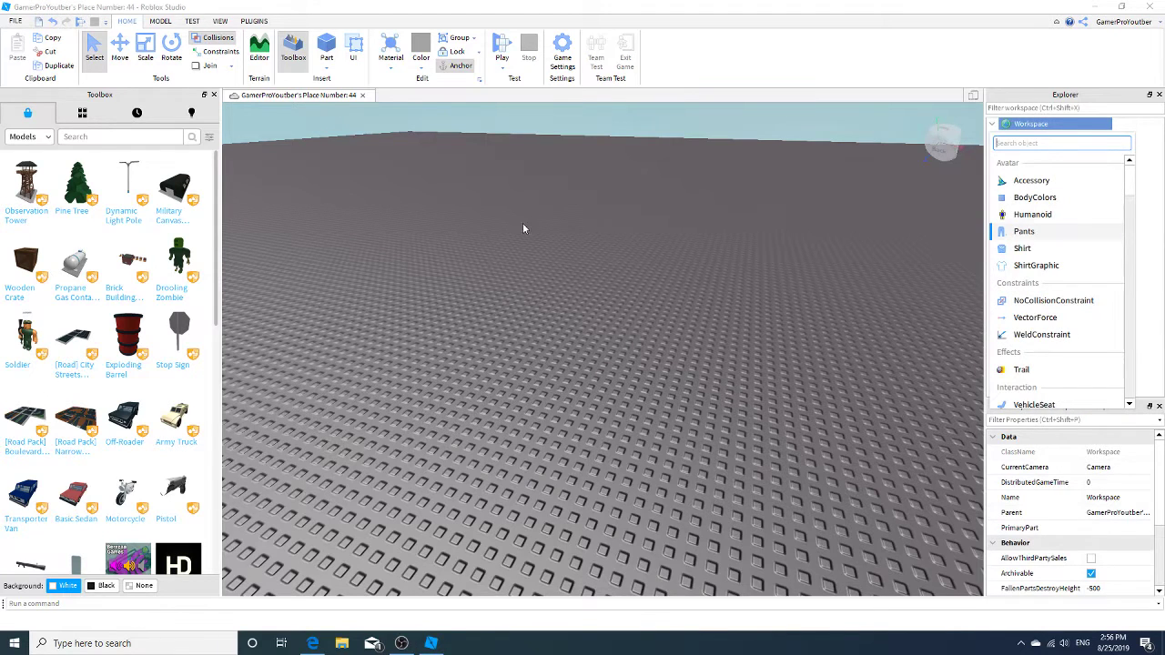
{"action": "left_click", "coordinate": [123, 142]}
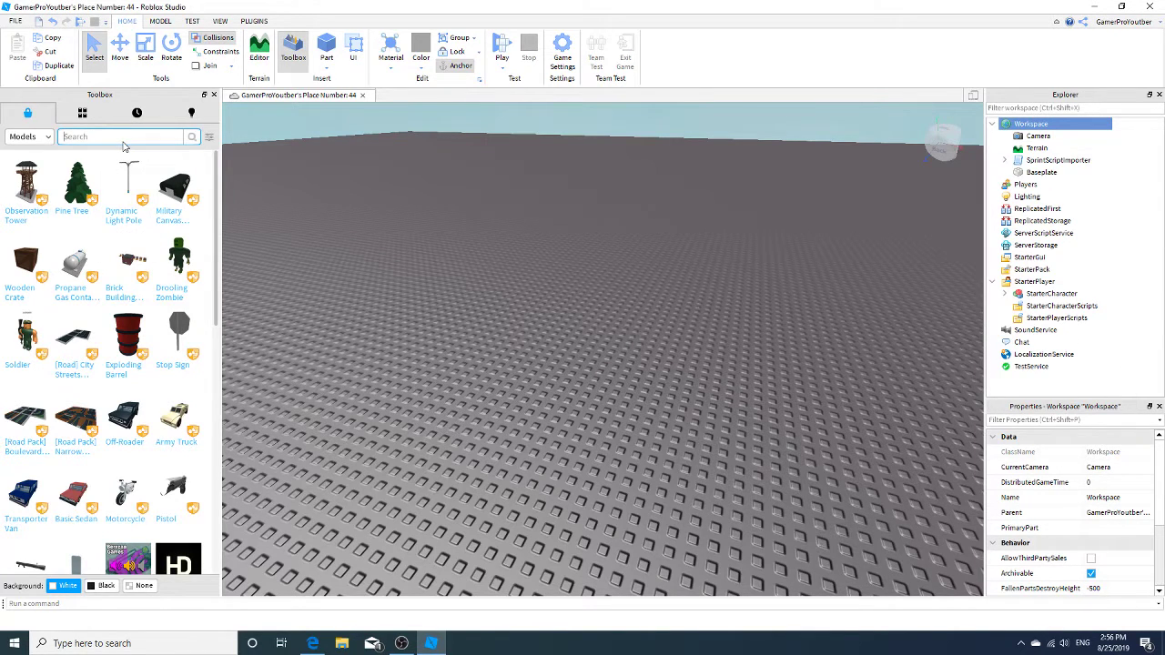
{"action": "type", "text": "Trail"}
{"action": "key", "text": "Return"}
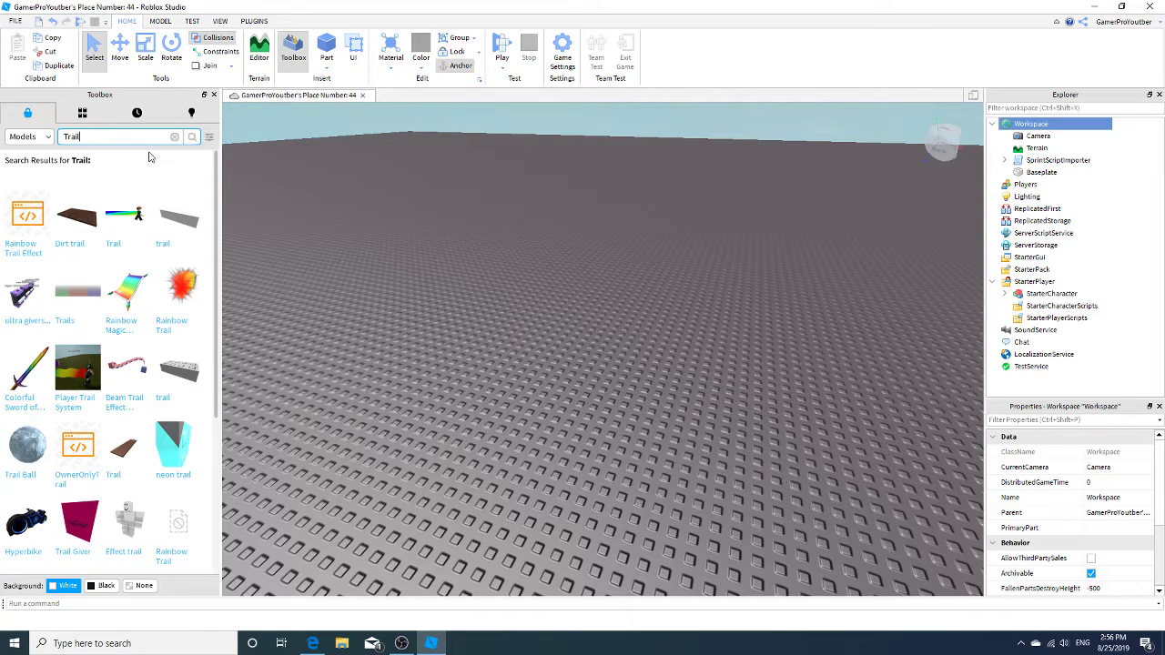
Narrow the toolbox search to Blue Trail and browse the results for a suitable trail
{"action": "type", "text": "Blue"}
{"action": "key", "text": "Return"}
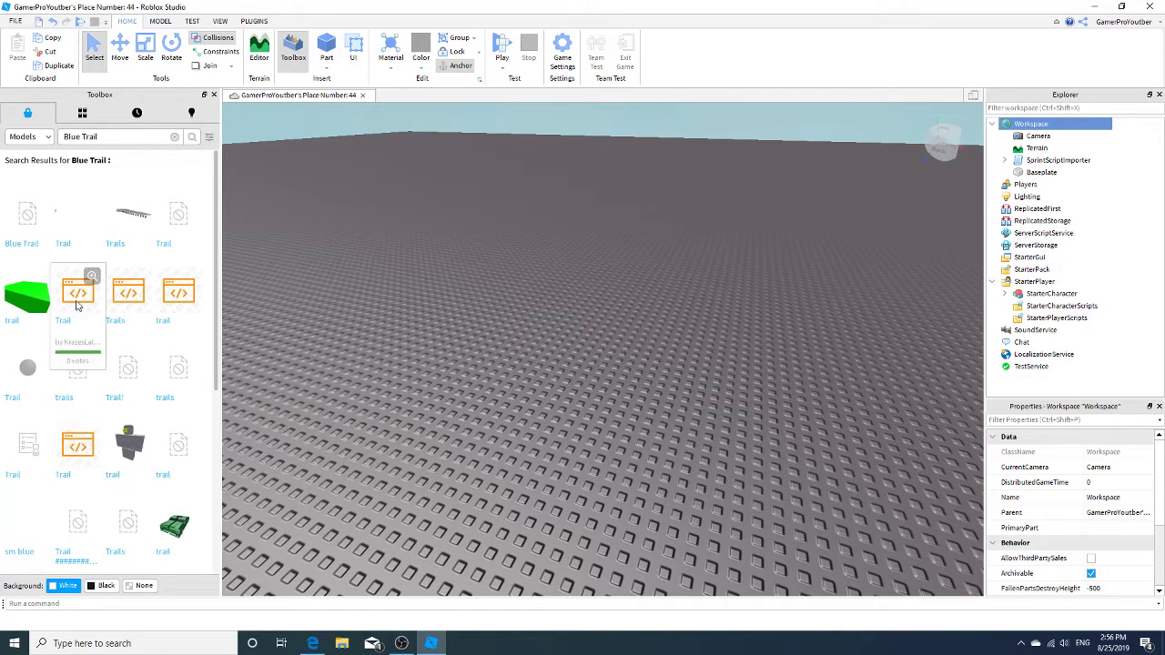
{"action": "scroll", "coordinate": [80, 462], "scroll_direction": "down", "scroll_amount": 3}
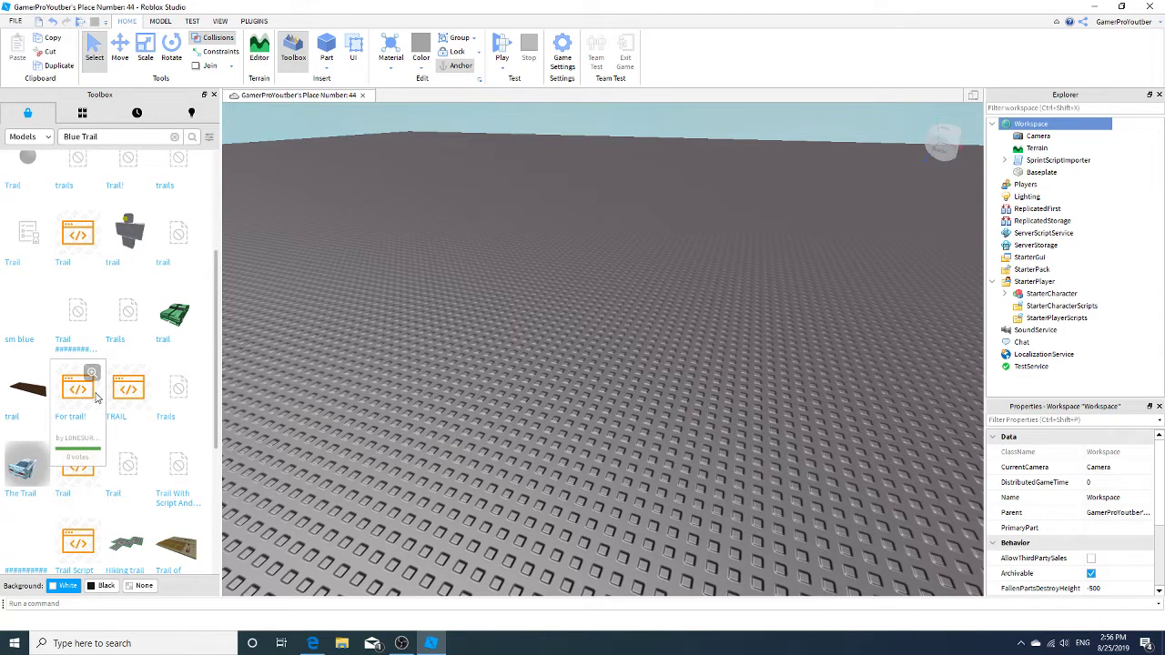
{"action": "scroll", "coordinate": [127, 346], "scroll_direction": "up", "scroll_amount": 2}
{"action": "scroll", "coordinate": [127, 346], "scroll_direction": "up", "scroll_amount": 2}
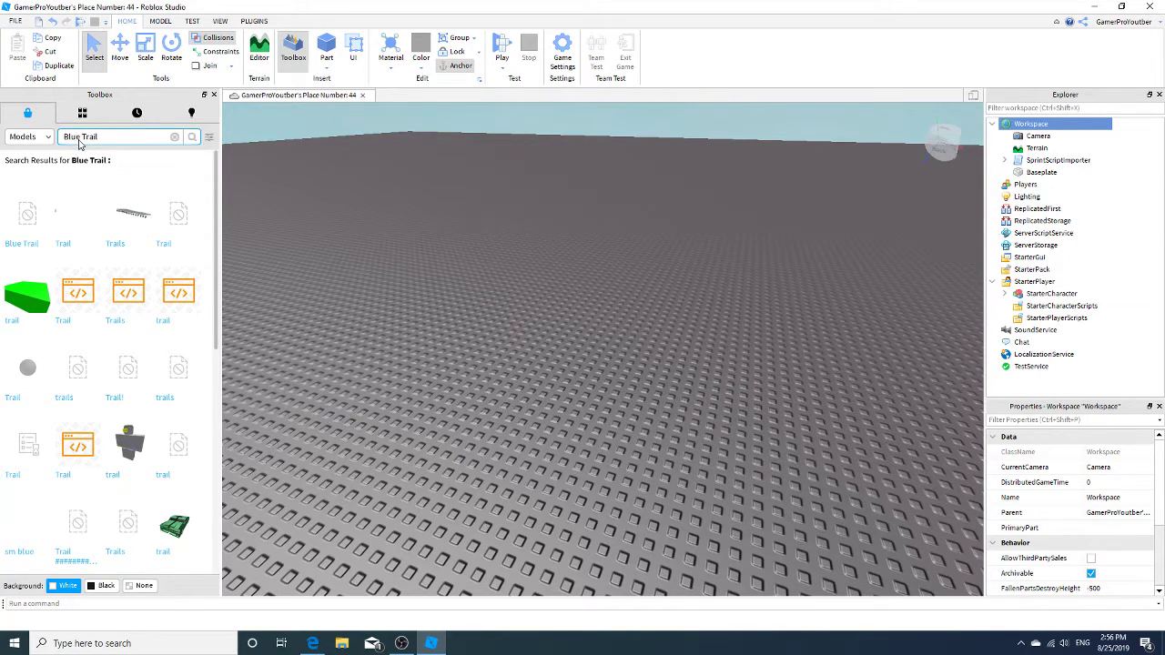
Change the toolbox search to Sonic Trail and insert the Sonic Trail script into Workspace
{"action": "left_click", "coordinate": [79, 138]}
{"action": "key", "text": "BackSpace"}
{"action": "key", "text": "BackSpace"}
{"action": "key", "text": "BackSpace"}
{"action": "key", "text": "BackSpace"}
{"action": "type", "text": "sonic"}
{"action": "key", "text": "BackSpace"}
{"action": "key", "text": "BackSpace"}
{"action": "key", "text": "BackSpace"}
{"action": "key", "text": "BackSpace"}
{"action": "key", "text": "BackSpace"}
{"action": "type", "text": "Sonic"}
{"action": "key", "text": "Return"}
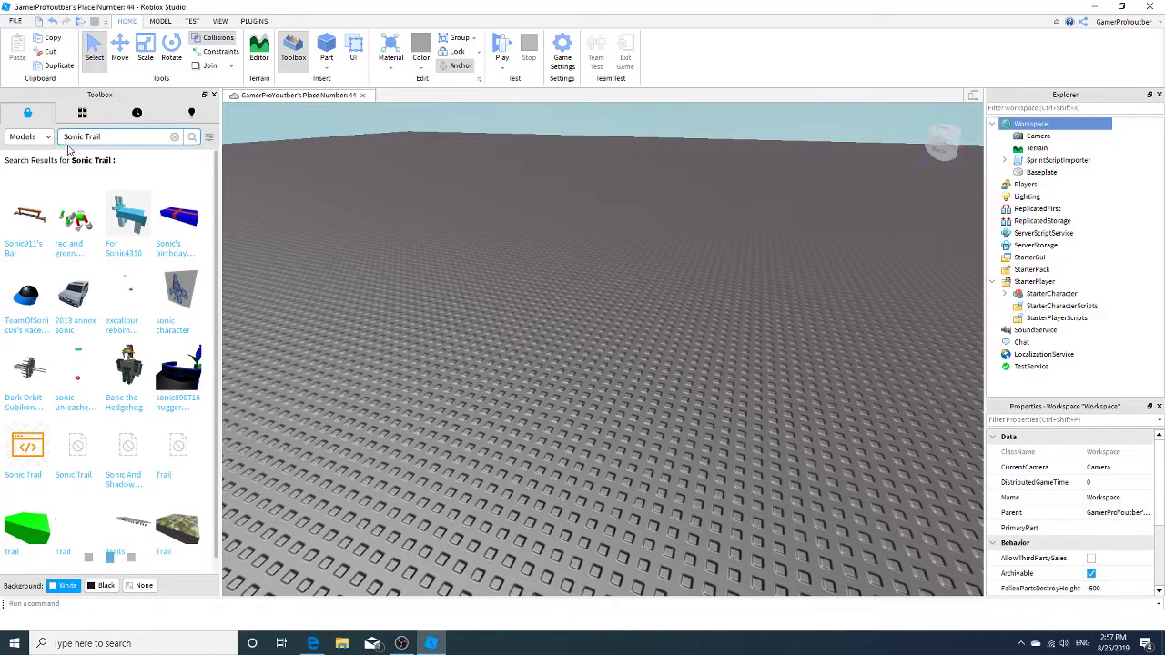
{"action": "scroll", "coordinate": [45, 262], "scroll_direction": "down", "scroll_amount": 3}
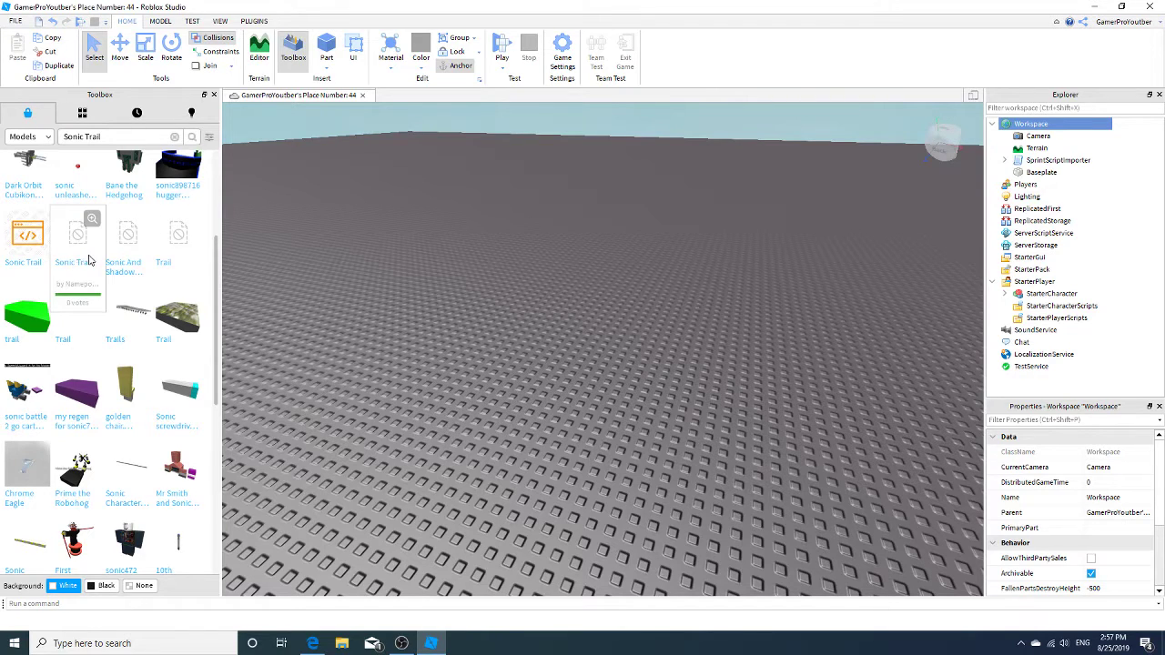
{"action": "left_click", "coordinate": [40, 249]}
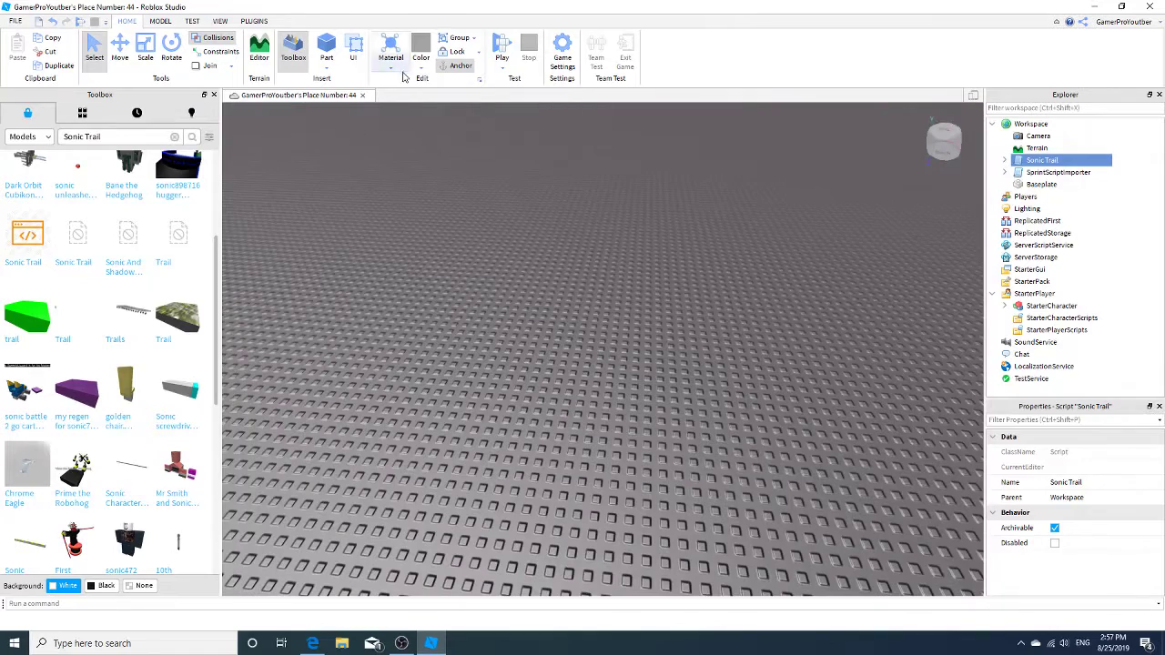
Playtest the trail by running the Sonic character in several directions, and stop the test
{"action": "left_click", "coordinate": [508, 58]}
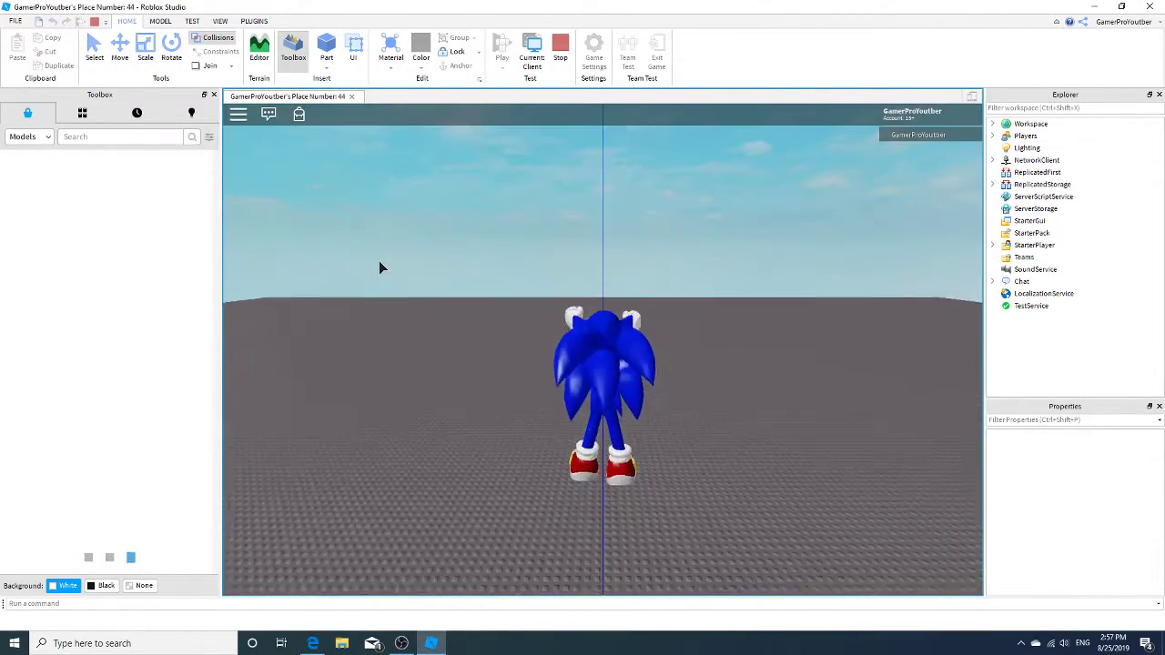
{"action": "right_click_drag", "start_coordinate": [379, 261], "coordinate": [379, 261]}
{"action": "key", "text": "d"}
{"action": "key", "text": "w"}
{"action": "key", "text": "d"}
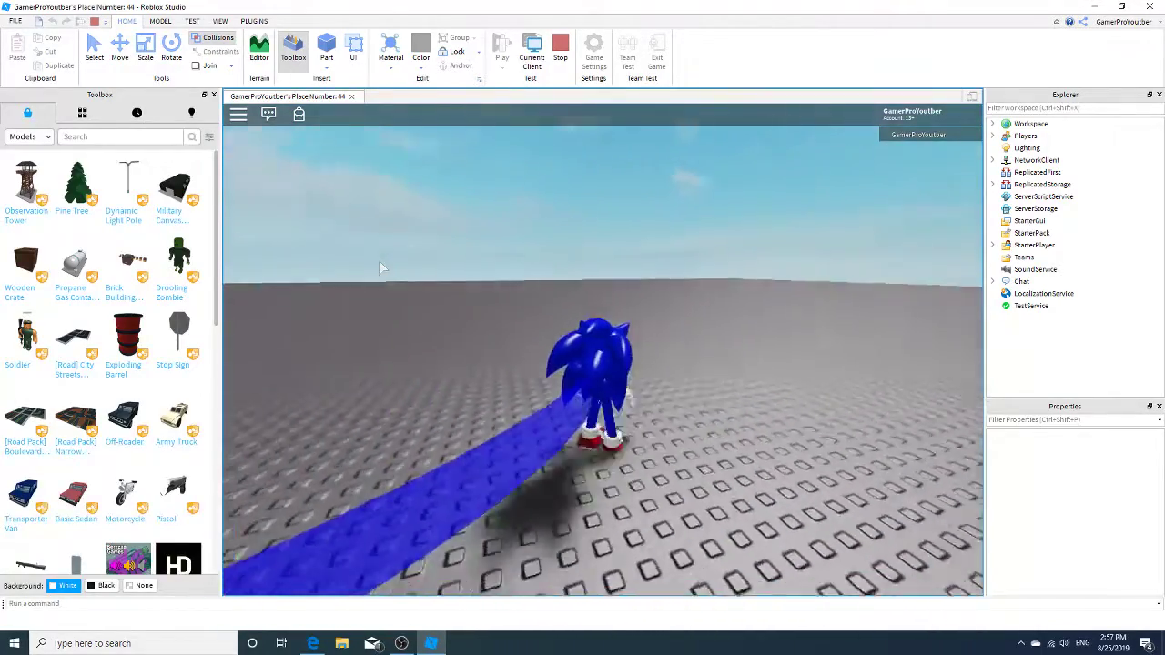
{"action": "key", "text": "s"}
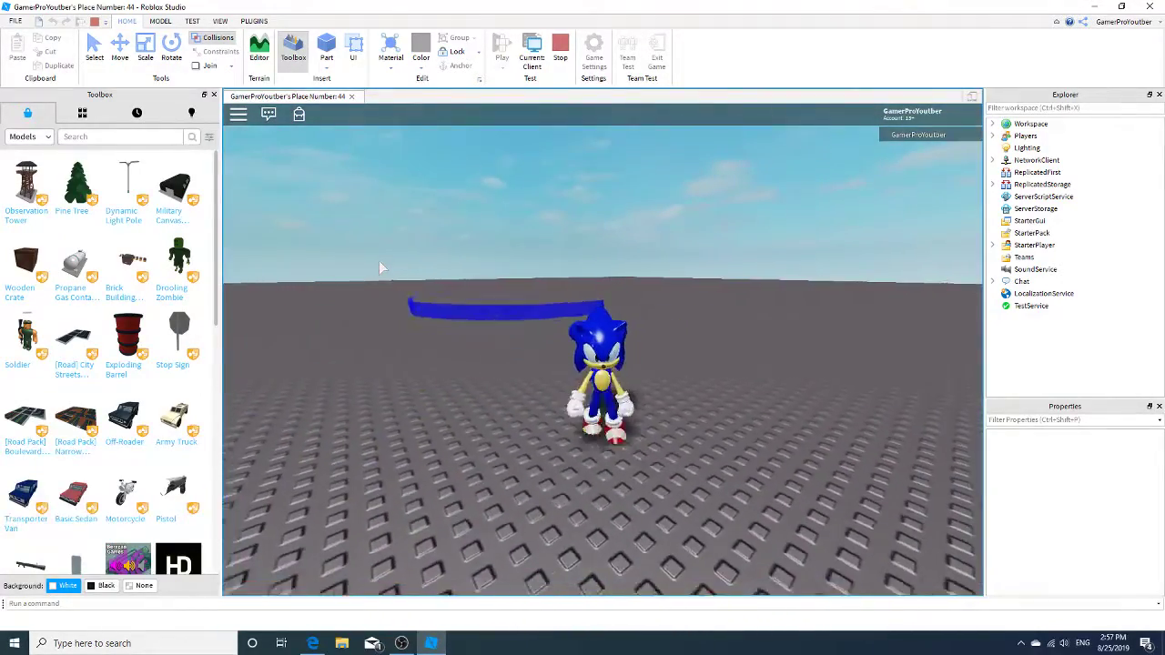
{"action": "right_click_drag", "start_coordinate": [379, 262], "coordinate": [380, 261]}
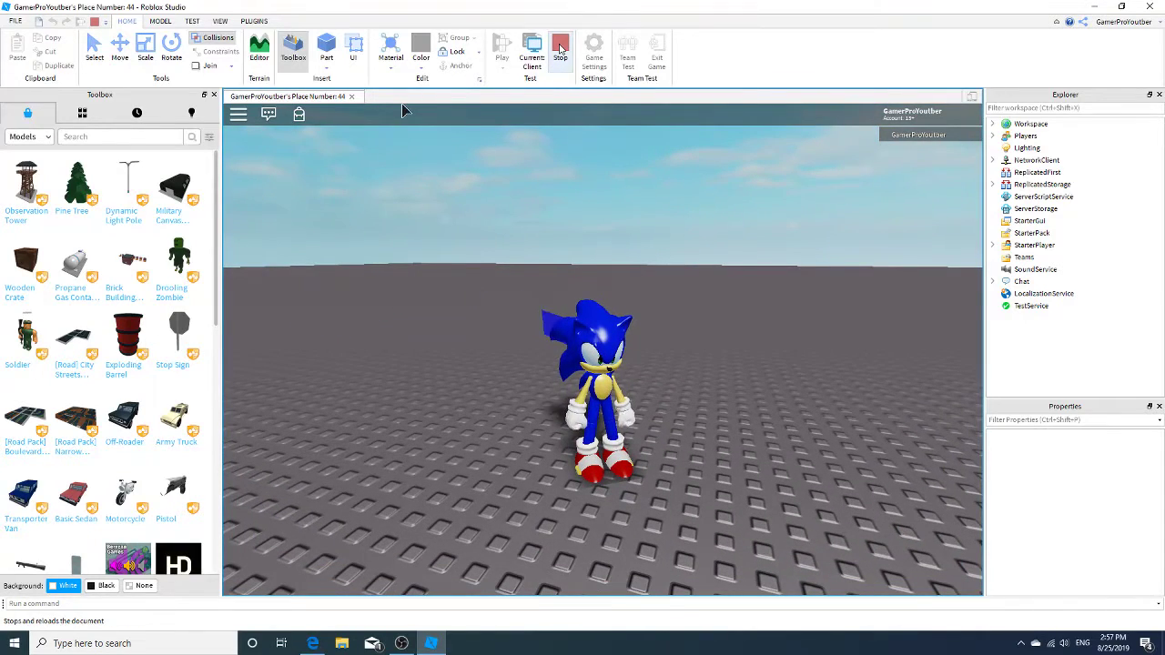
{"action": "left_click", "coordinate": [561, 48]}
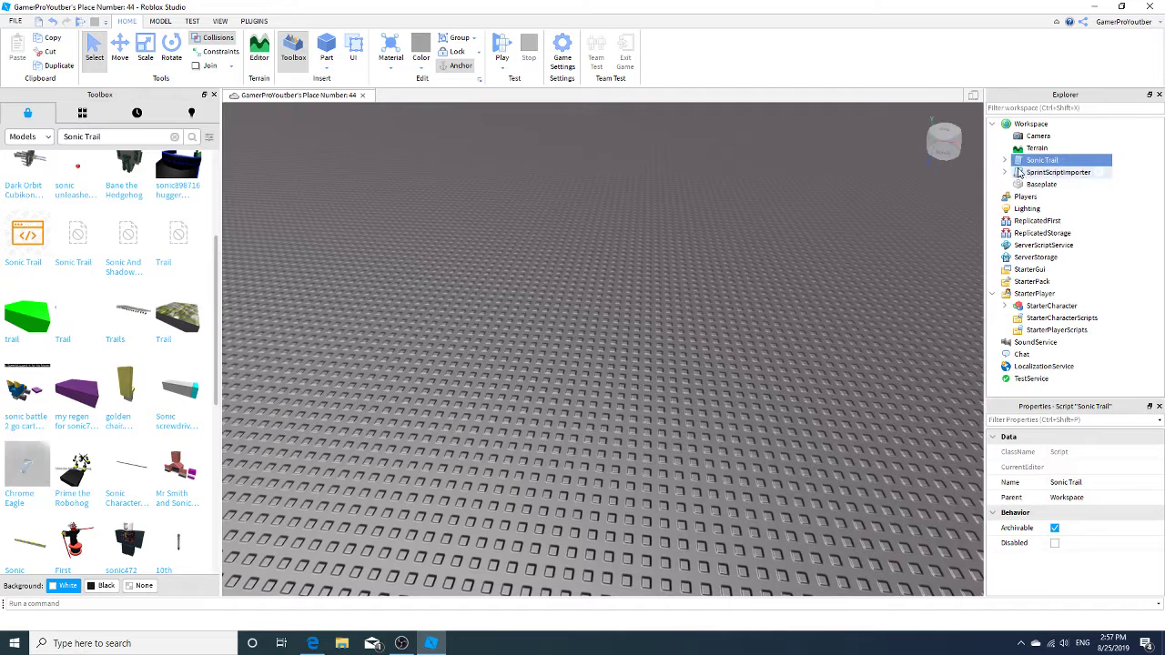
Expand SprintScriptImporter in Workspace and open its SprintScript for editing
{"action": "left_click", "coordinate": [1056, 172]}
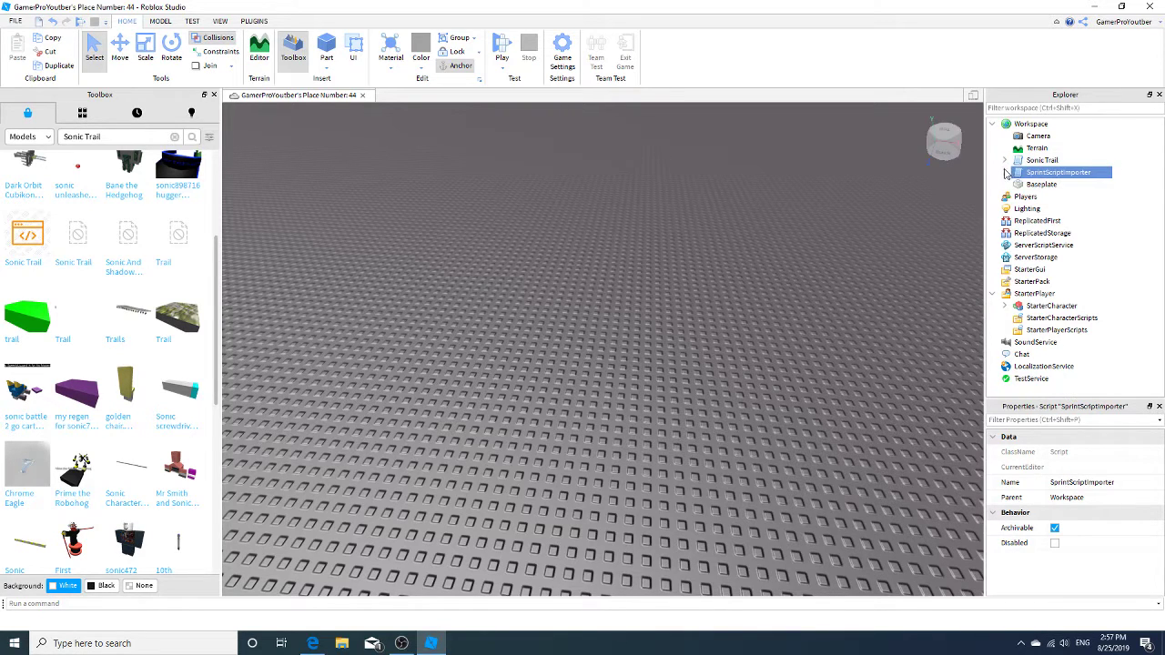
{"action": "left_click", "coordinate": [1005, 172]}
{"action": "left_click", "coordinate": [1026, 185]}
{"action": "right_click", "coordinate": [1025, 187]}
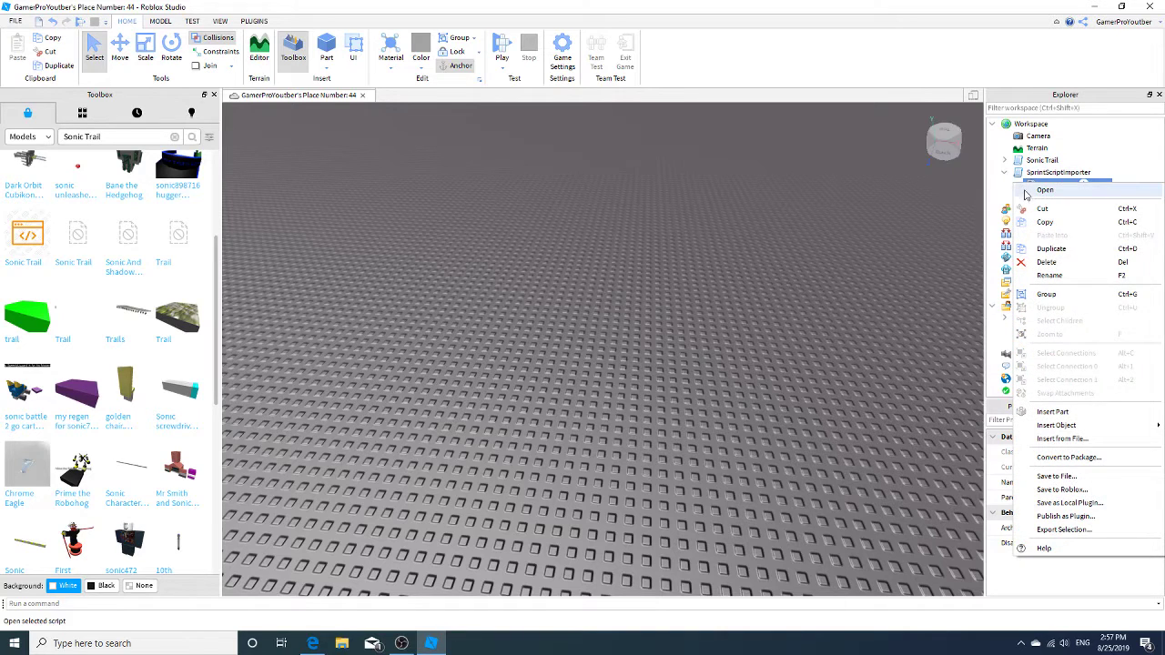
{"action": "left_click", "coordinate": [1028, 192]}
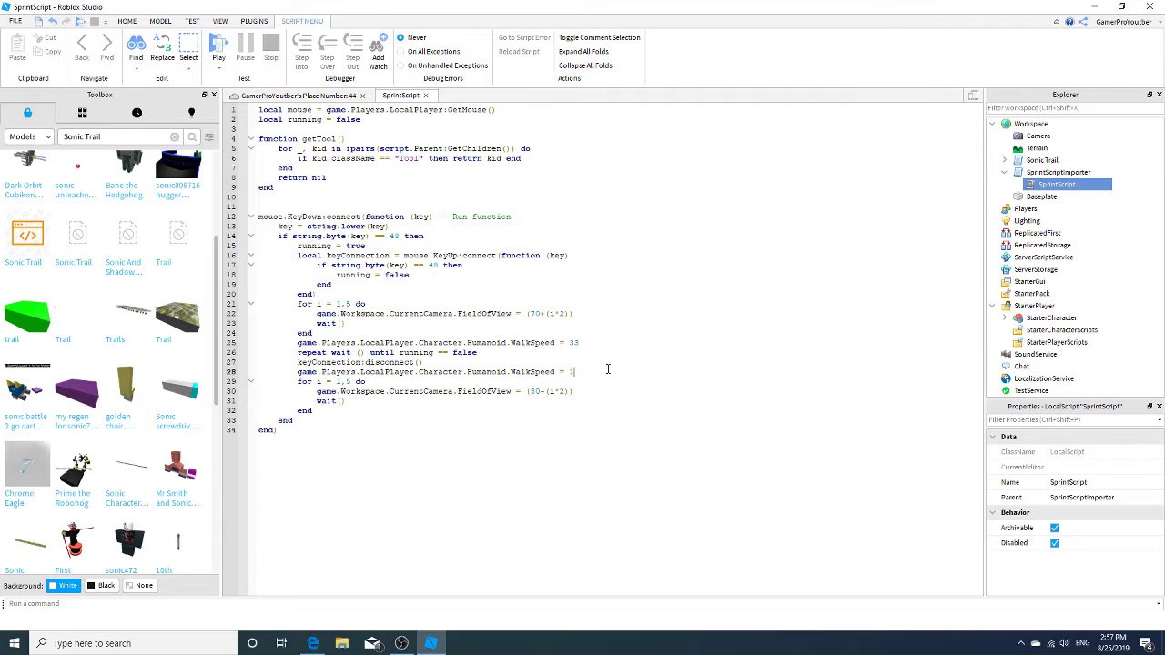
Set the WalkSpeed on line 28 of SprintScript to 1 and return to the place view
{"action": "key", "text": "BackSpace"}
{"action": "type", "text": "1"}
{"action": "left_click", "coordinate": [291, 96]}
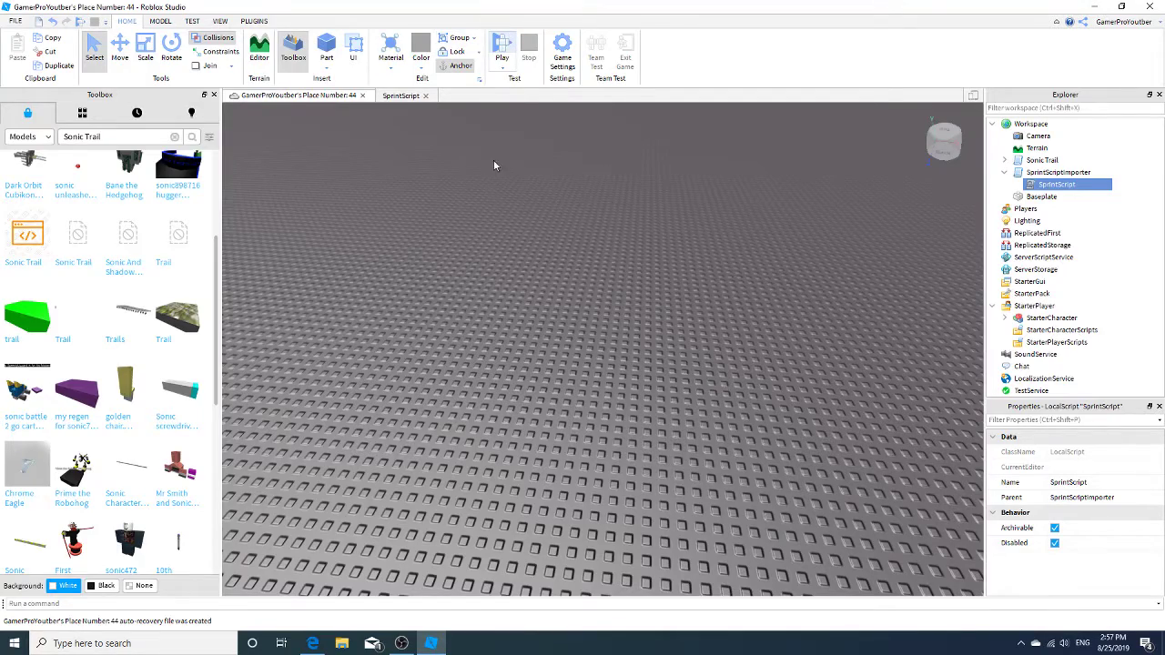
Playtest the changed sprint speed by running the Sonic character in several directions, and stop the test
{"action": "key", "text": "F5"}
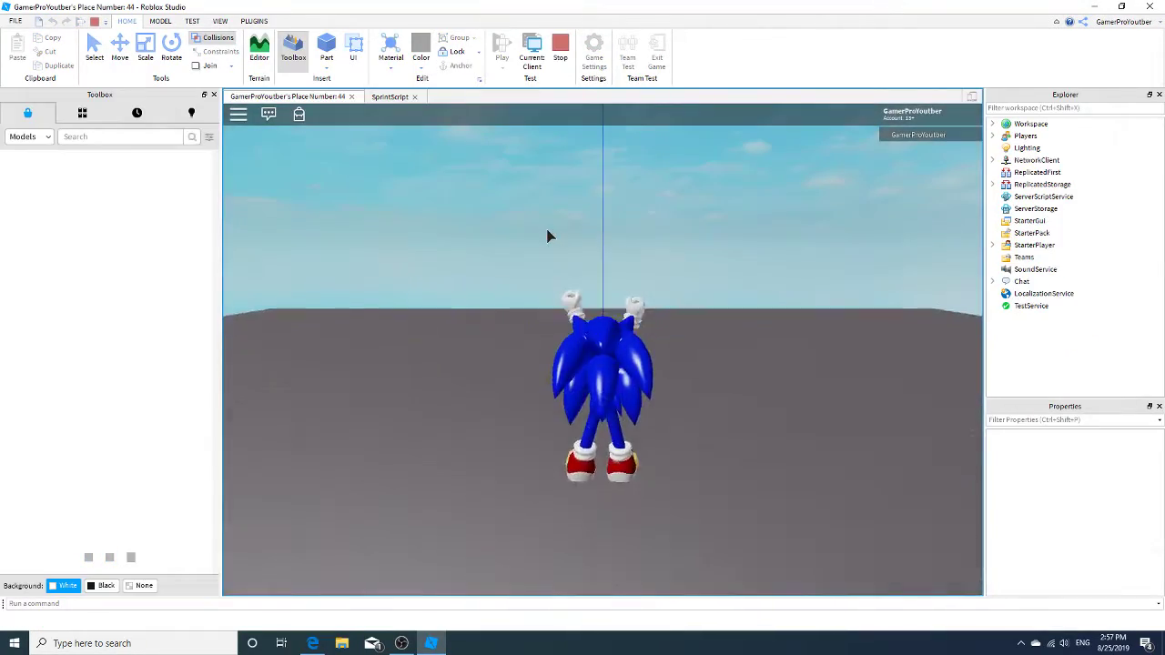
{"action": "key", "text": "w"}
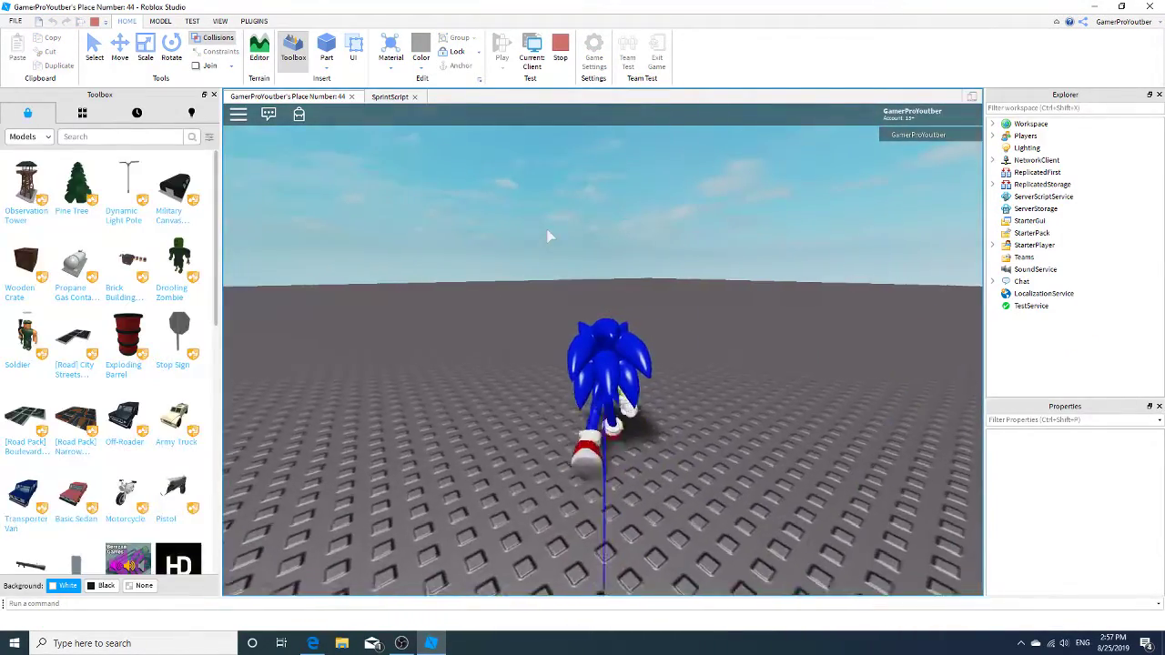
{"action": "key", "text": "d"}
{"action": "key", "text": "s"}
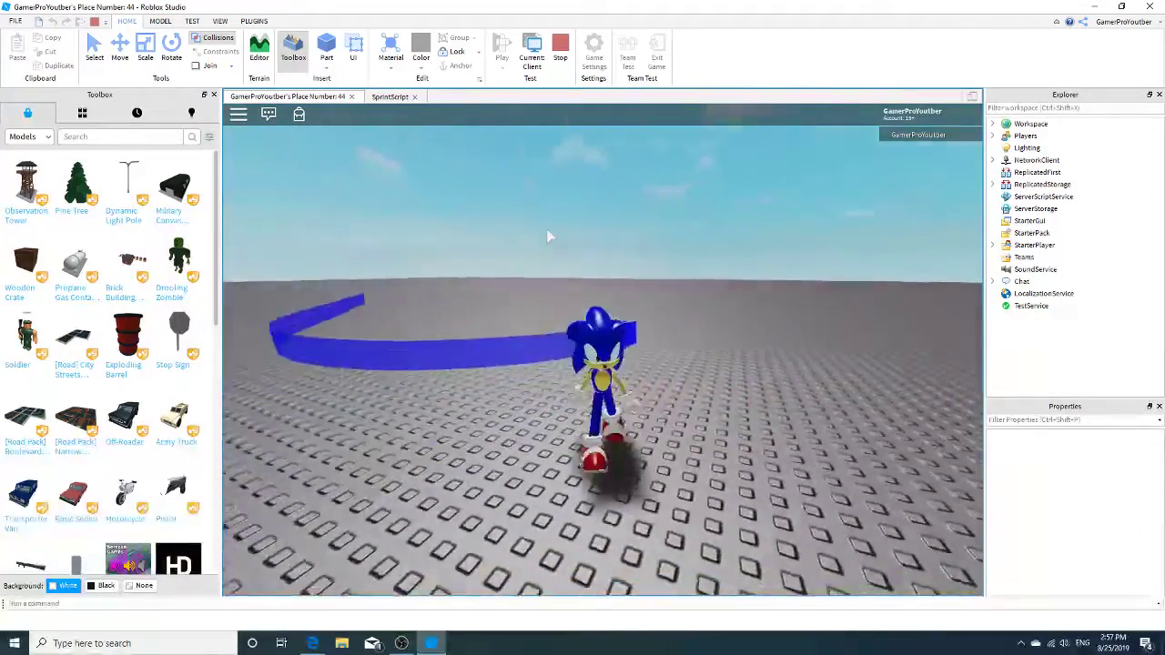
{"action": "right_click_drag", "start_coordinate": [548, 230], "coordinate": [547, 229]}
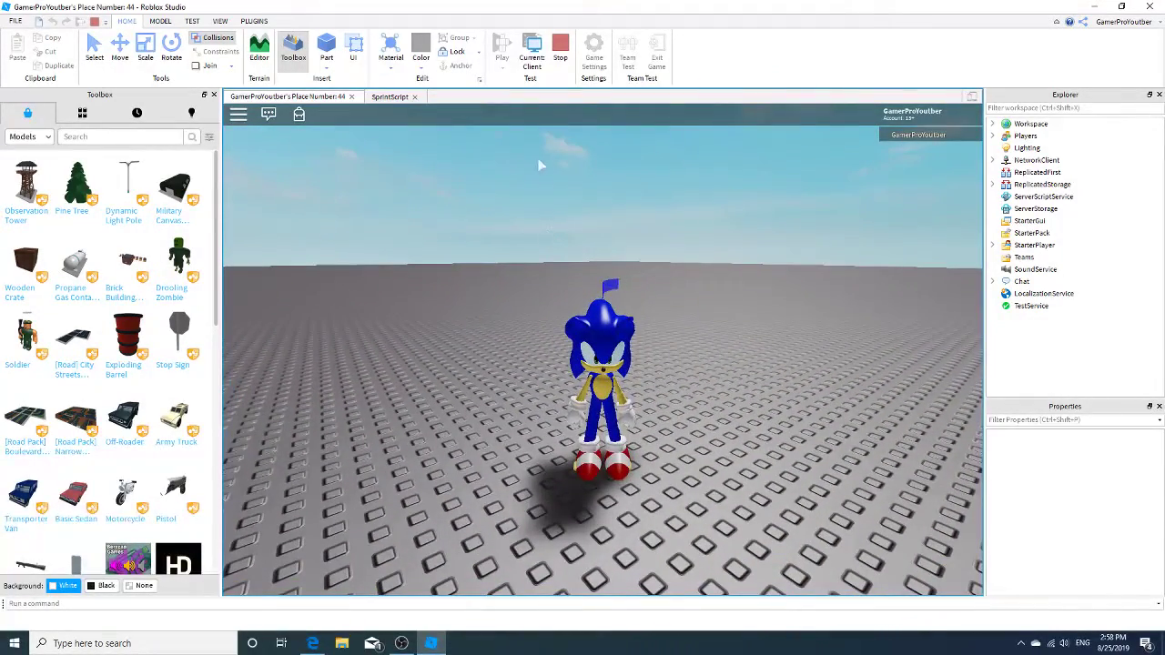
{"action": "left_click", "coordinate": [559, 51]}
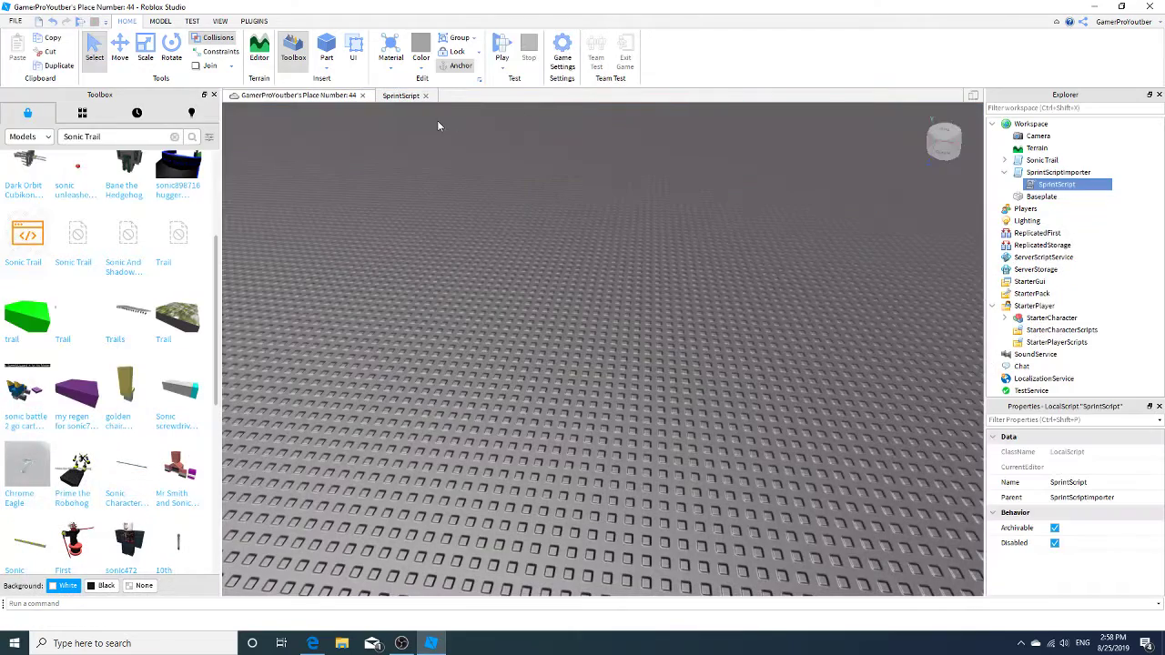
Close the SprintScript editor and clear the Sonic Trail search from the toolbox
{"action": "left_click", "coordinate": [428, 96]}
{"action": "scroll", "coordinate": [437, 244], "scroll_direction": "down", "scroll_amount": 5}
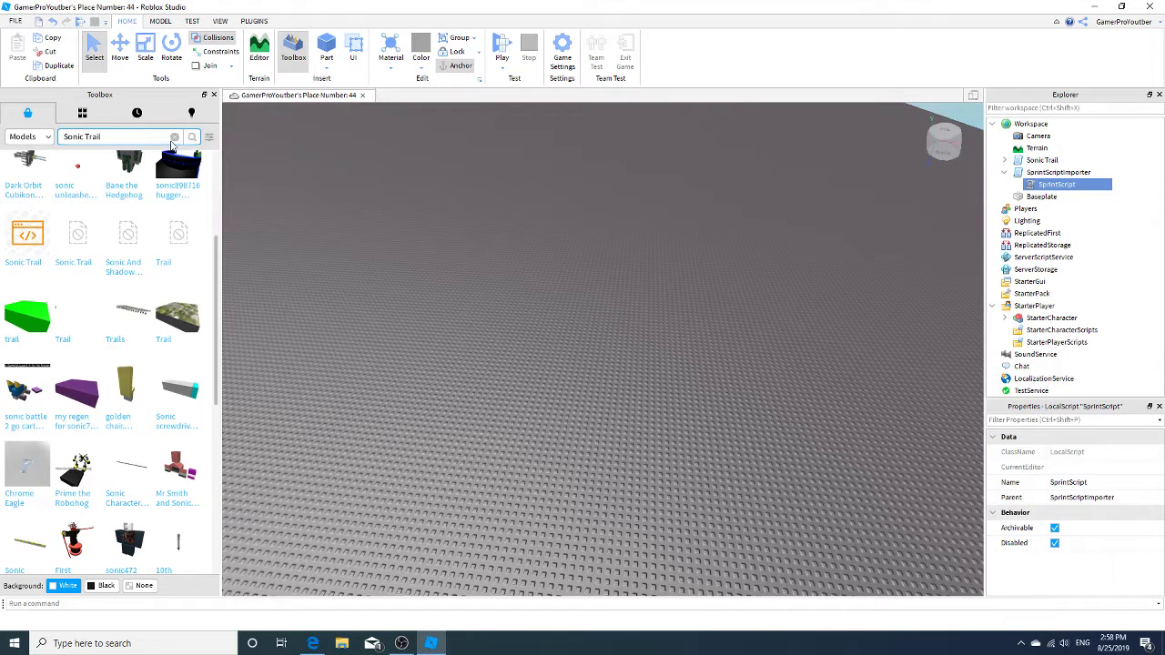
{"action": "left_click", "coordinate": [174, 137]}
{"action": "scroll", "coordinate": [550, 252], "scroll_direction": "down", "scroll_amount": 5}
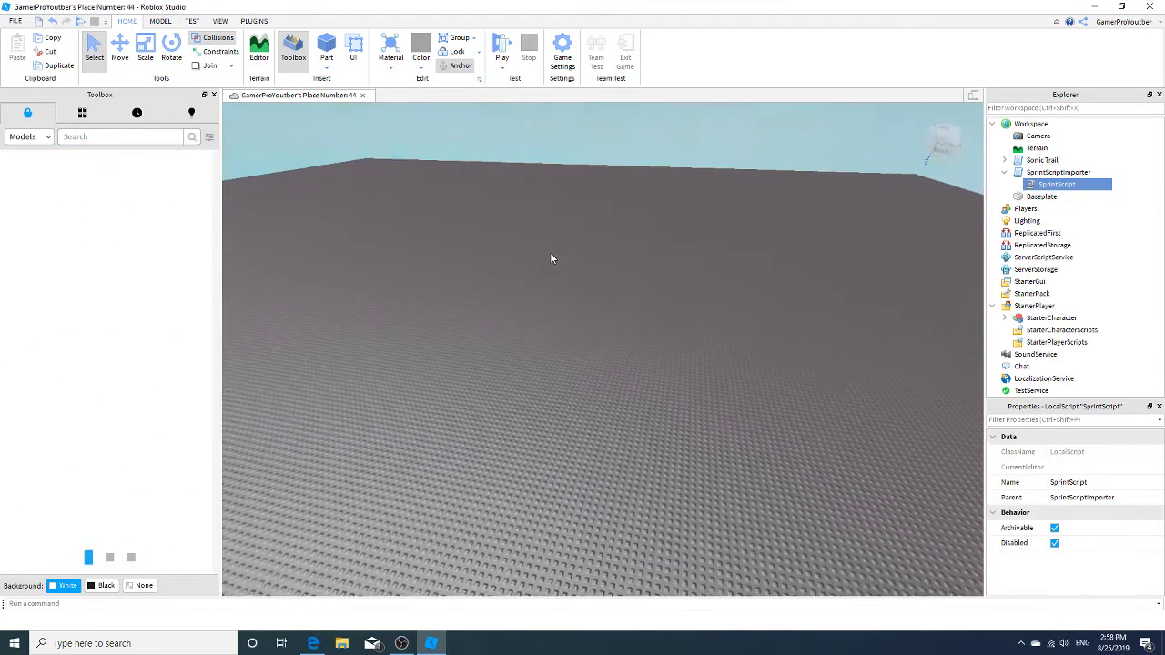
{"action": "scroll", "coordinate": [551, 258], "scroll_direction": "down", "scroll_amount": 2}
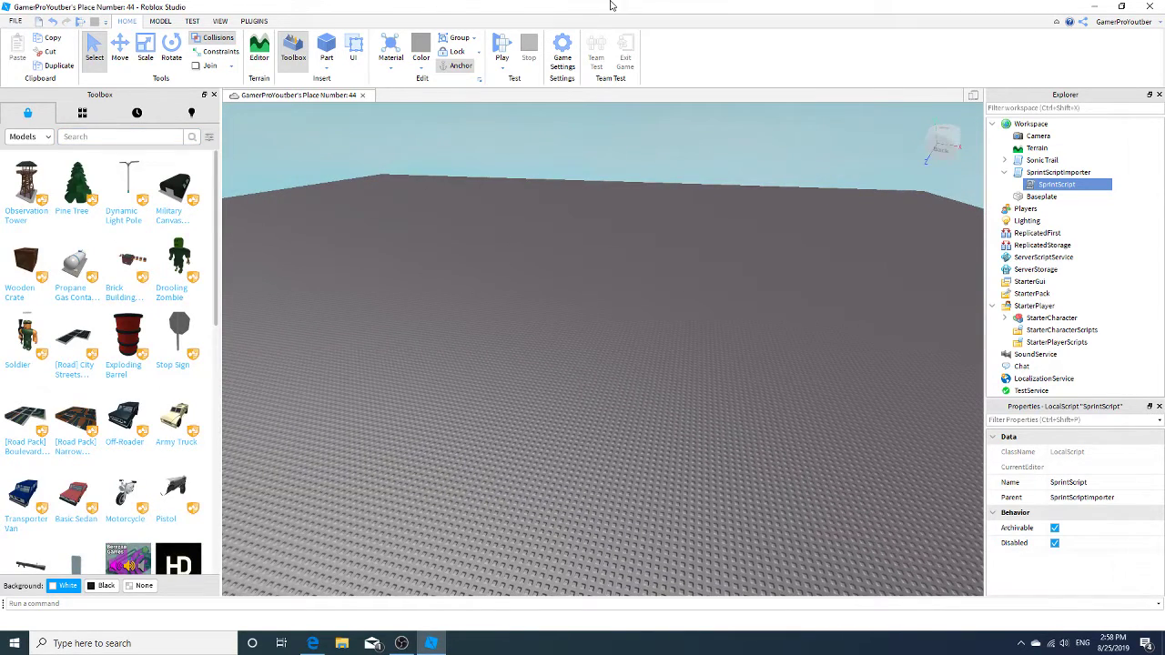
Search the toolbox models for Sonic sky and insert the cloudy blue sky named sonic from the first result row
{"action": "left_click", "coordinate": [128, 139]}
{"action": "type", "text": "Sonic"}
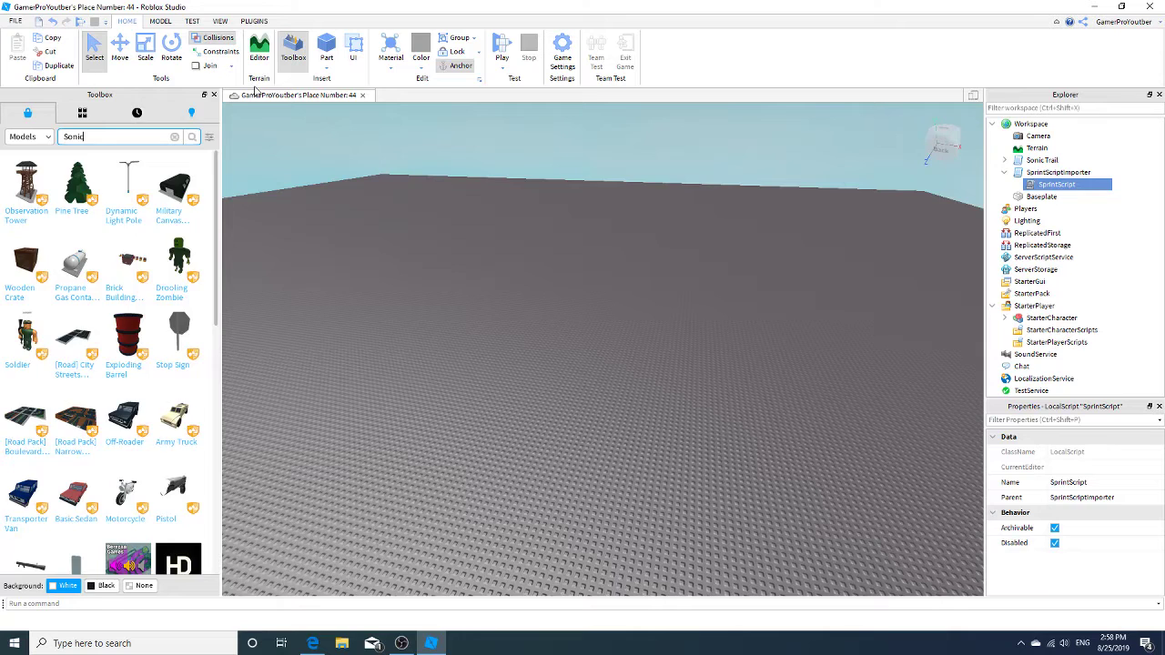
{"action": "key", "text": "Return"}
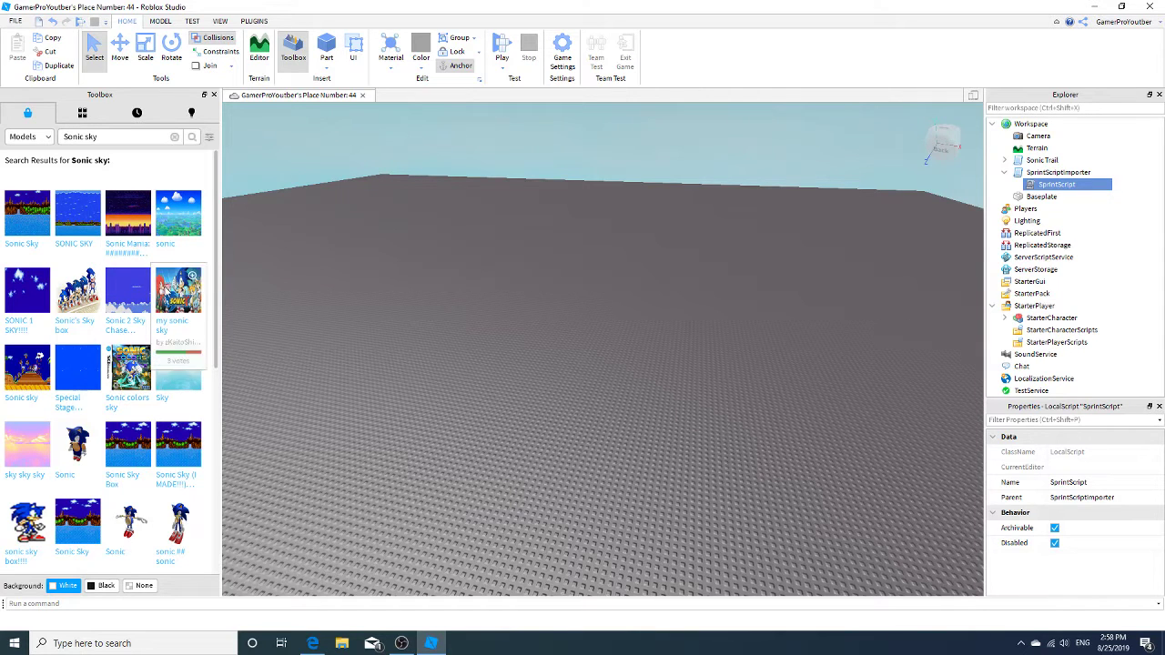
{"action": "left_click", "coordinate": [164, 238]}
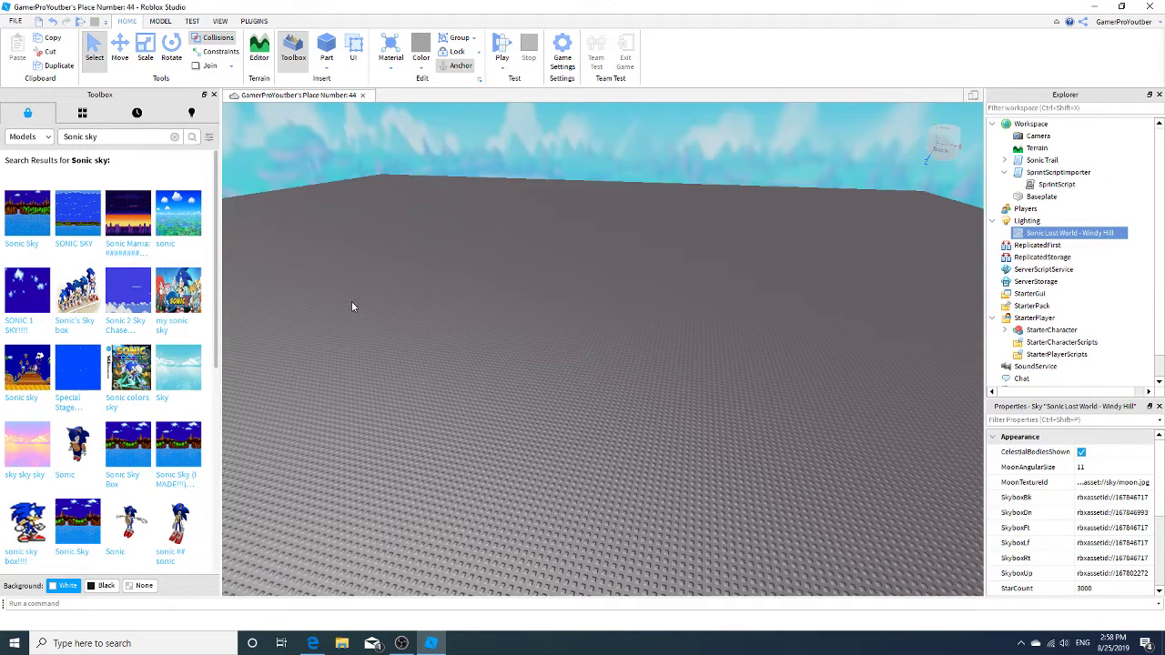
{"action": "right_click_drag", "start_coordinate": [351, 302], "coordinate": [317, 226]}
Change the toolbox search to Sonic and insert the Sonic Rings model into the place
{"action": "left_click", "coordinate": [124, 142]}
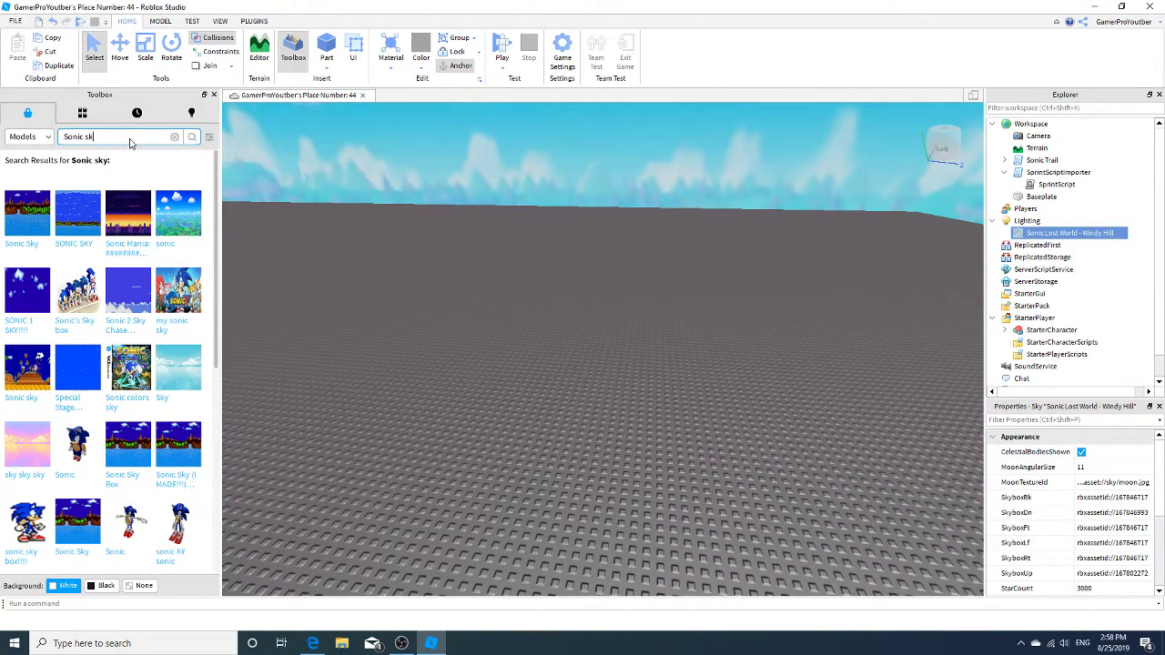
{"action": "key", "text": "Return"}
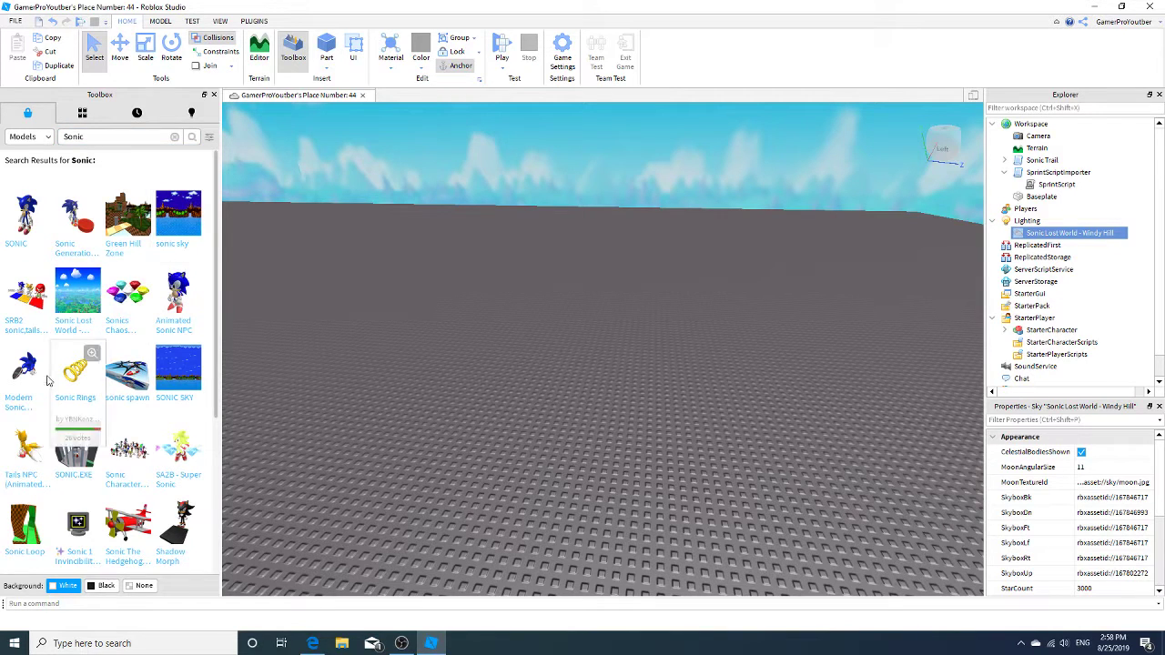
{"action": "left_click", "coordinate": [75, 368]}
{"action": "right_click_drag", "start_coordinate": [432, 342], "coordinate": [457, 338]}
Turn off Collisions, lower the Rings model closer to the baseplate with the Move tool, and deselect it
{"action": "left_click", "coordinate": [119, 47]}
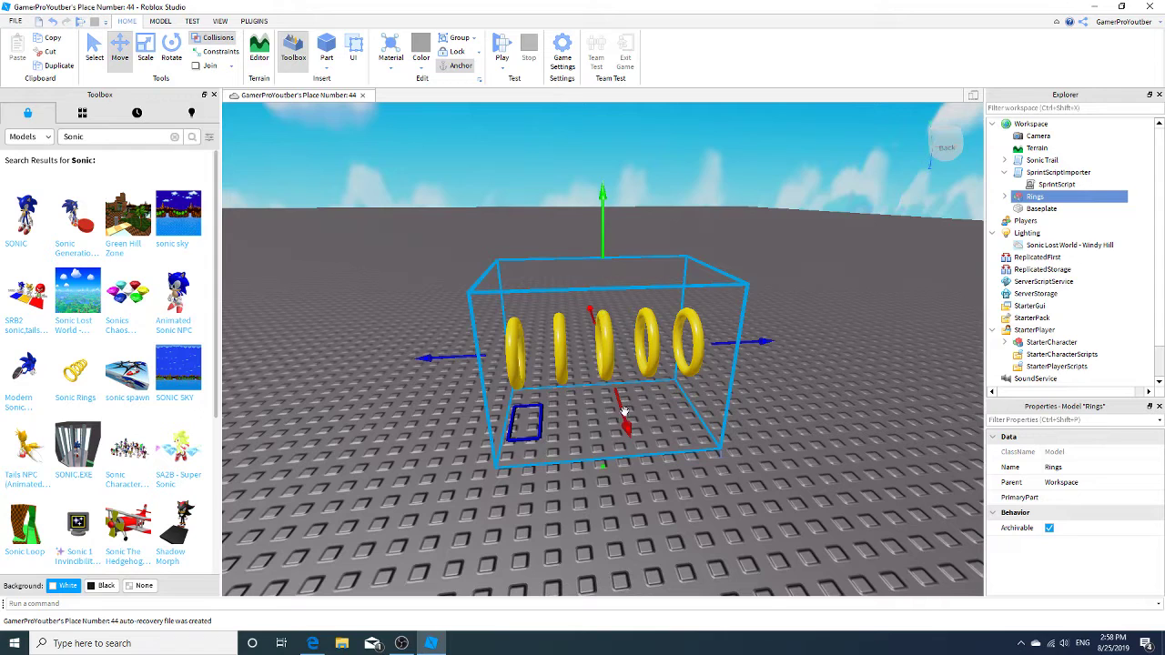
{"action": "left_click", "coordinate": [202, 39]}
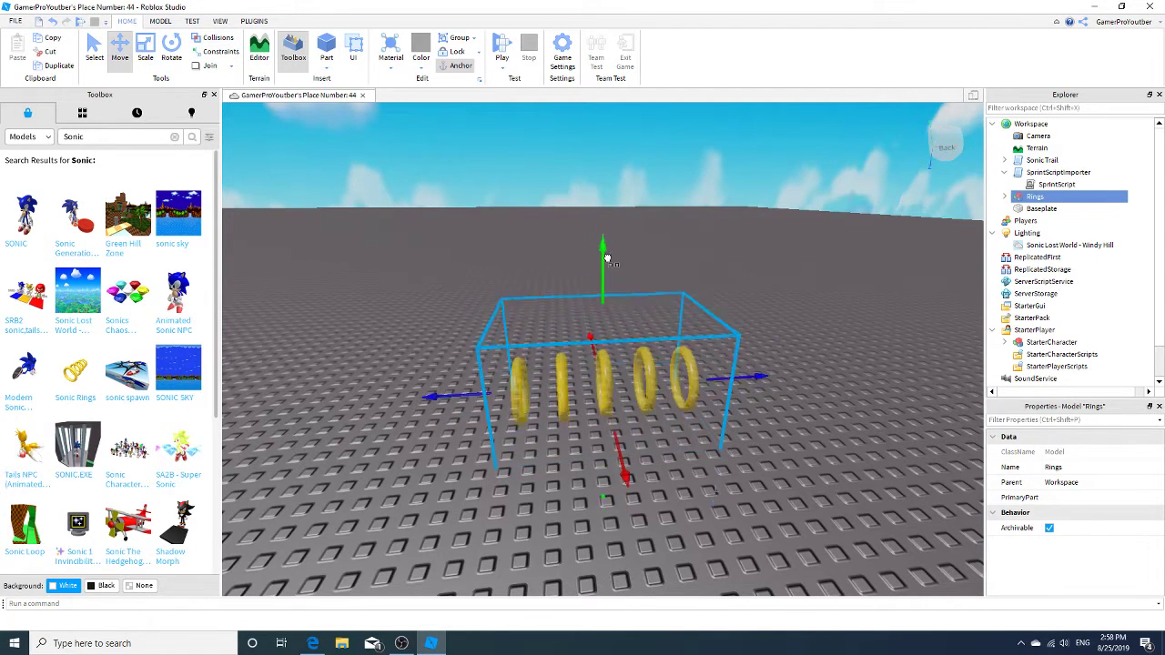
{"action": "right_click_drag", "start_coordinate": [636, 247], "coordinate": [636, 247]}
{"action": "left_click", "coordinate": [637, 252]}
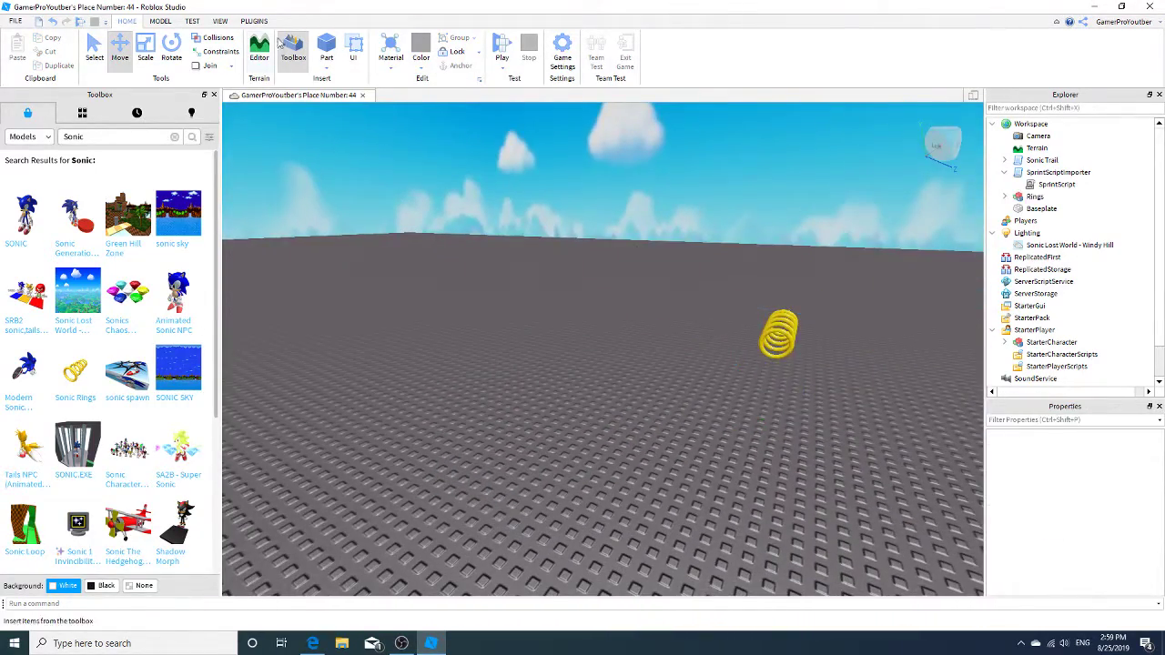
Playtest the new sky and rings by running the Sonic character through the rings, and stop the test
{"action": "left_click", "coordinate": [501, 50]}
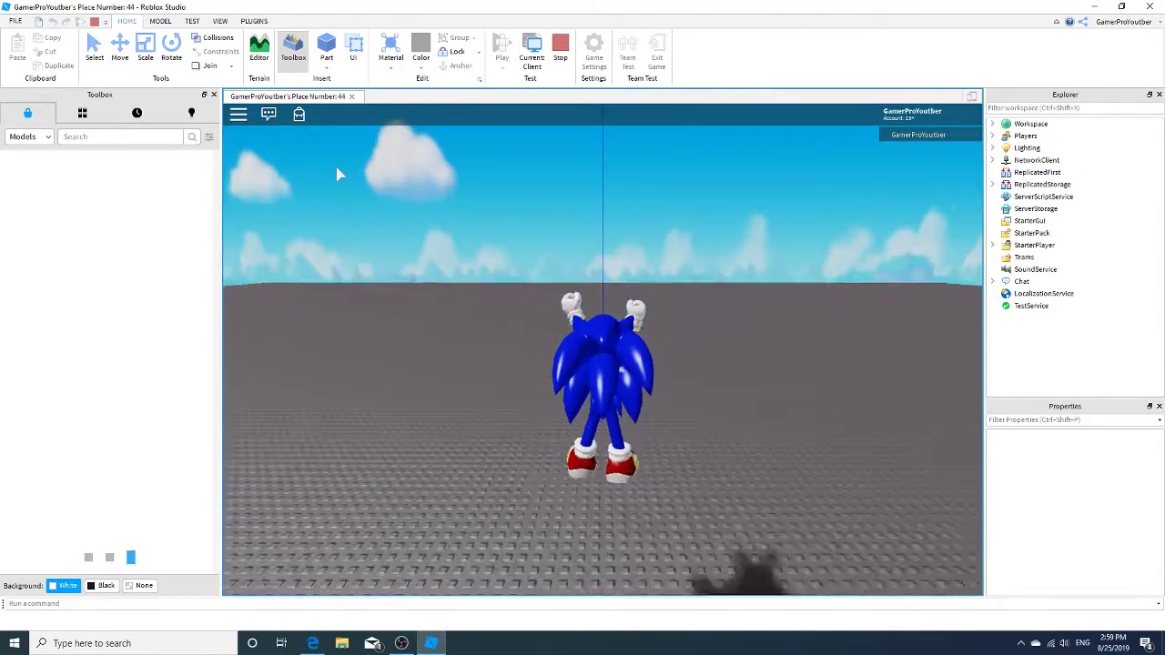
{"action": "key", "text": "XF86AudioLowerVolume"}
{"action": "key", "text": "d"}
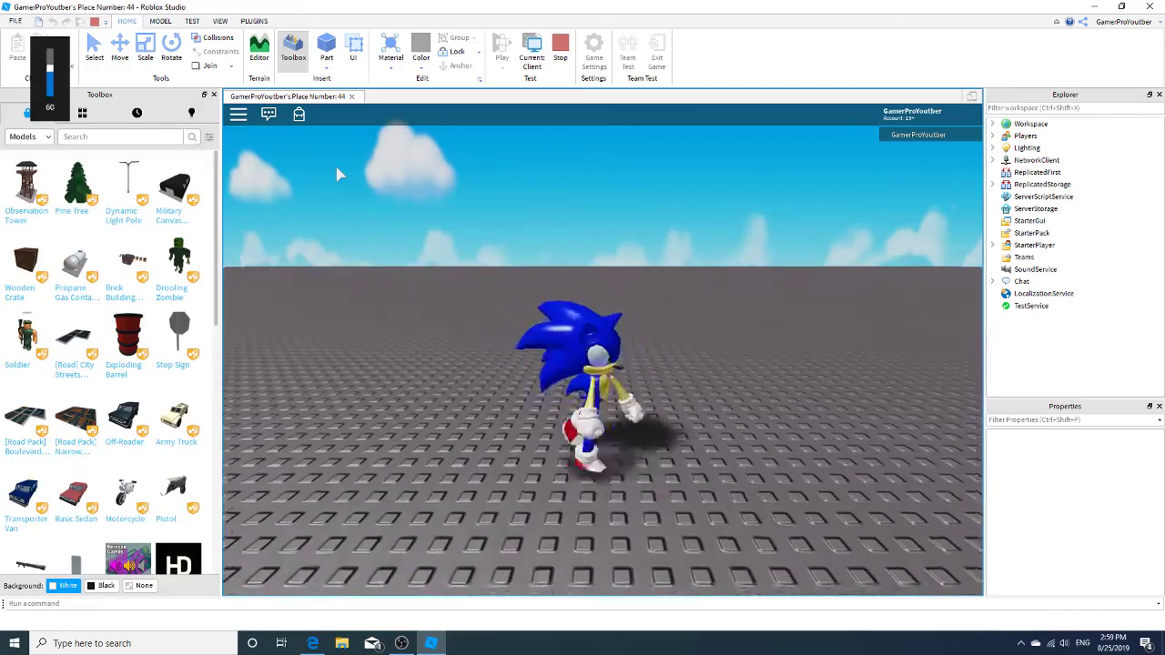
{"action": "key", "text": "w"}
{"action": "key", "text": "a"}
{"action": "key", "text": "d"}
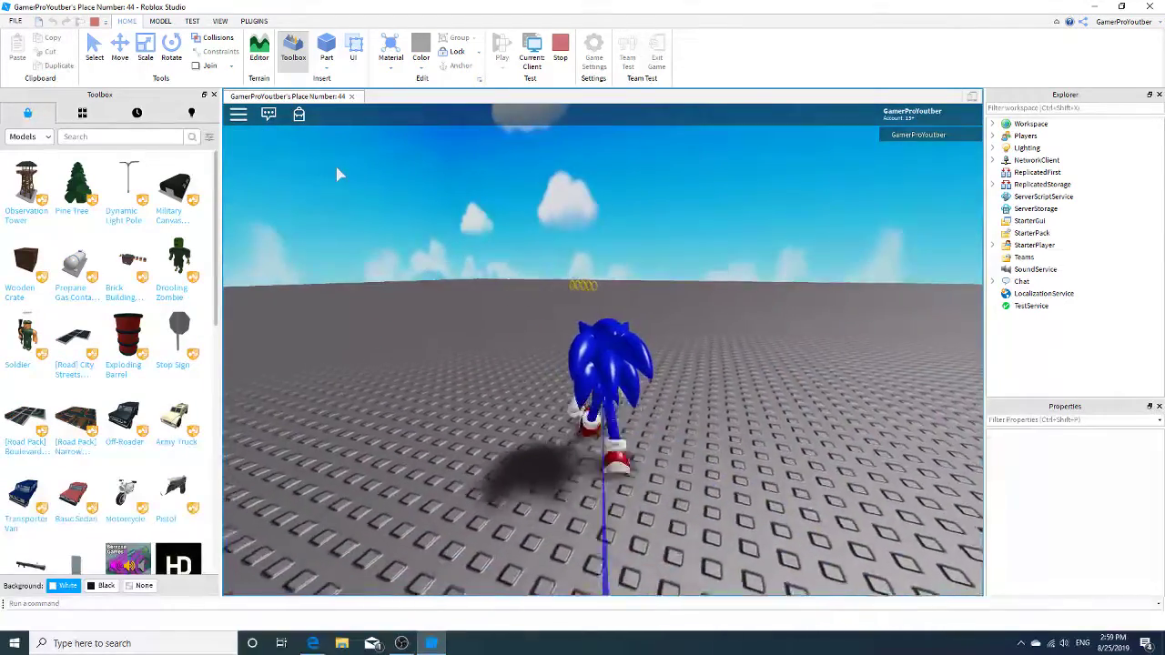
{"action": "key", "text": "a"}
{"action": "key", "text": "d"}
{"action": "key", "text": "a"}
{"action": "key", "text": "d"}
{"action": "key", "text": "w"}
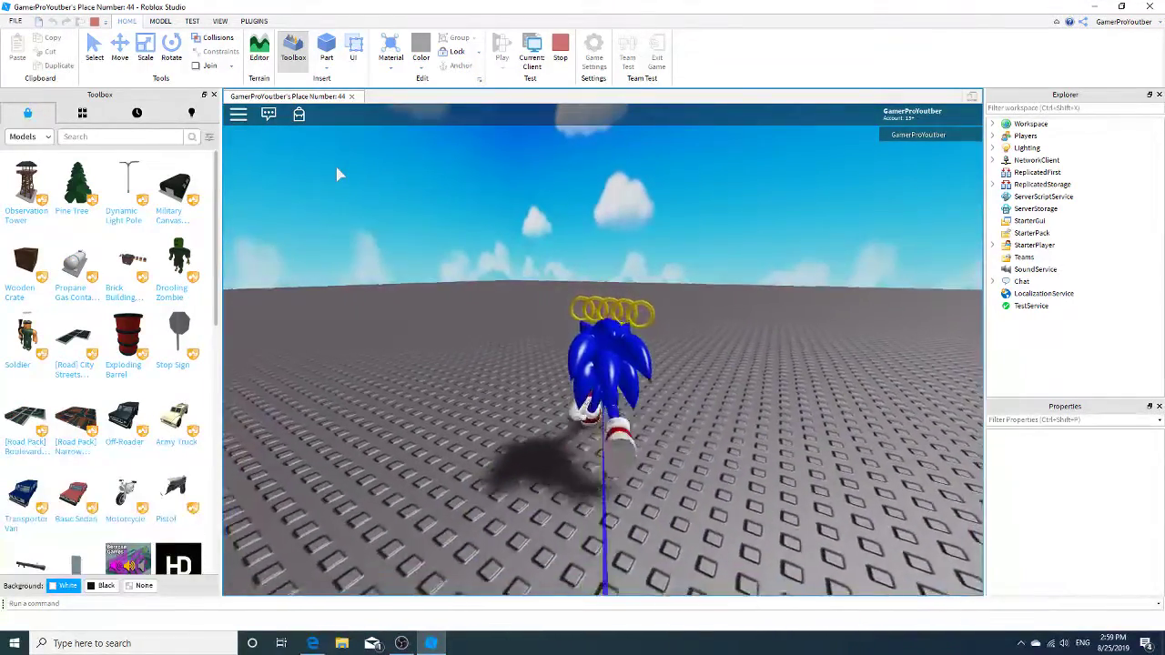
{"action": "key", "text": "d"}
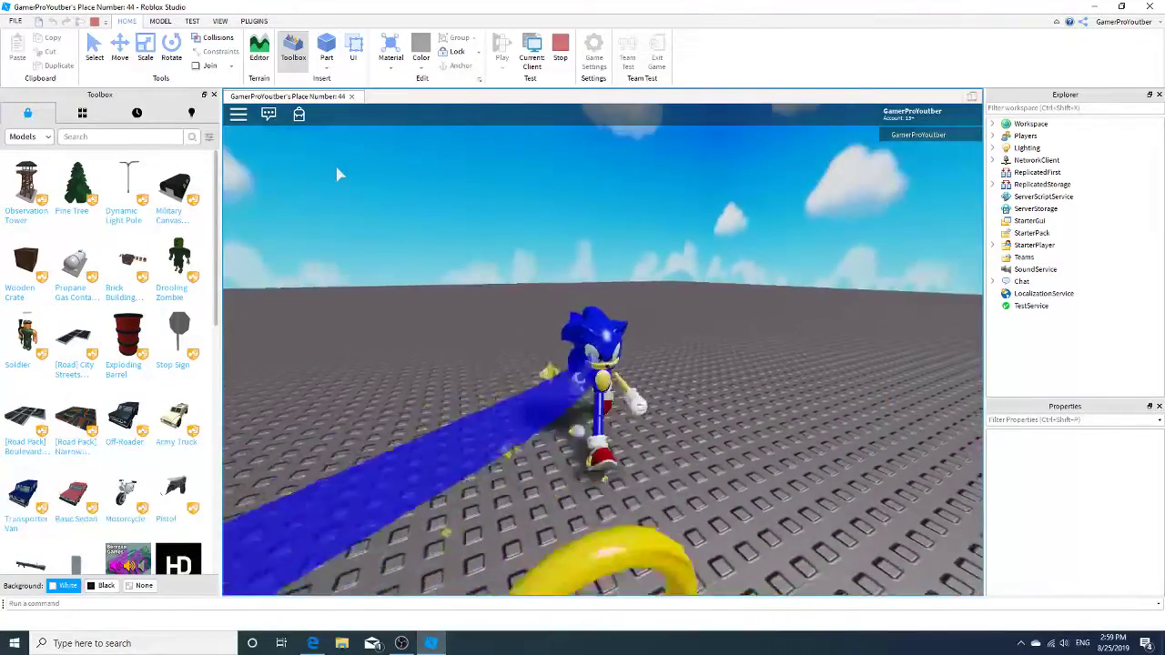
{"action": "key", "text": "s"}
{"action": "key", "text": "a"}
{"action": "key", "text": "d"}
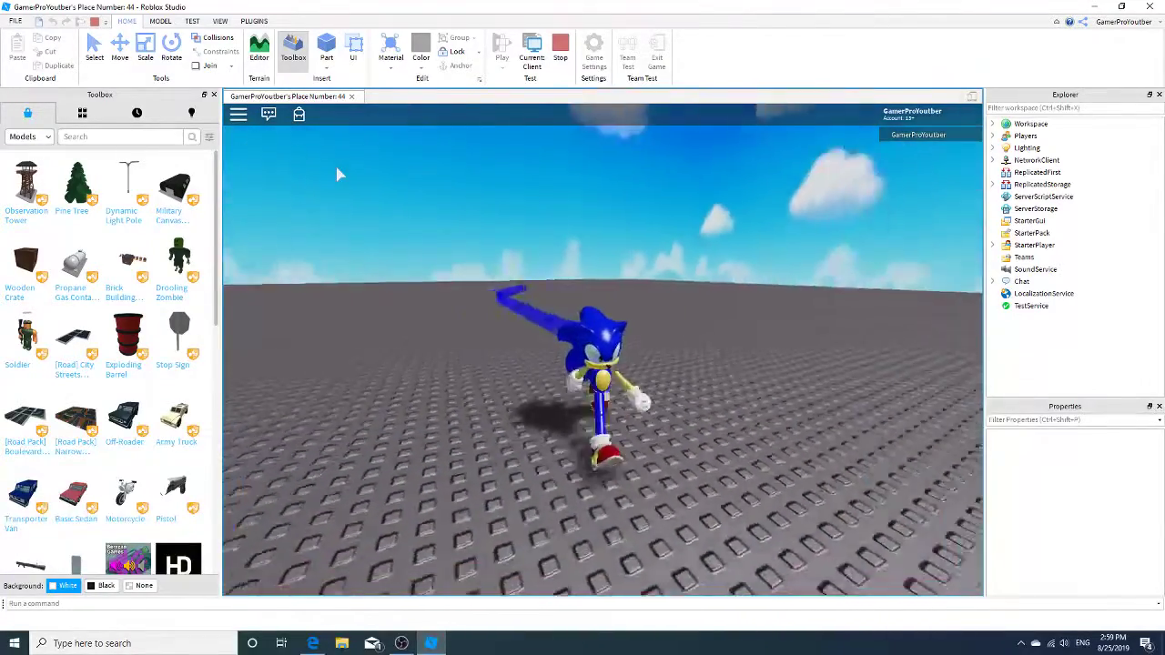
{"action": "left_click", "coordinate": [561, 49]}
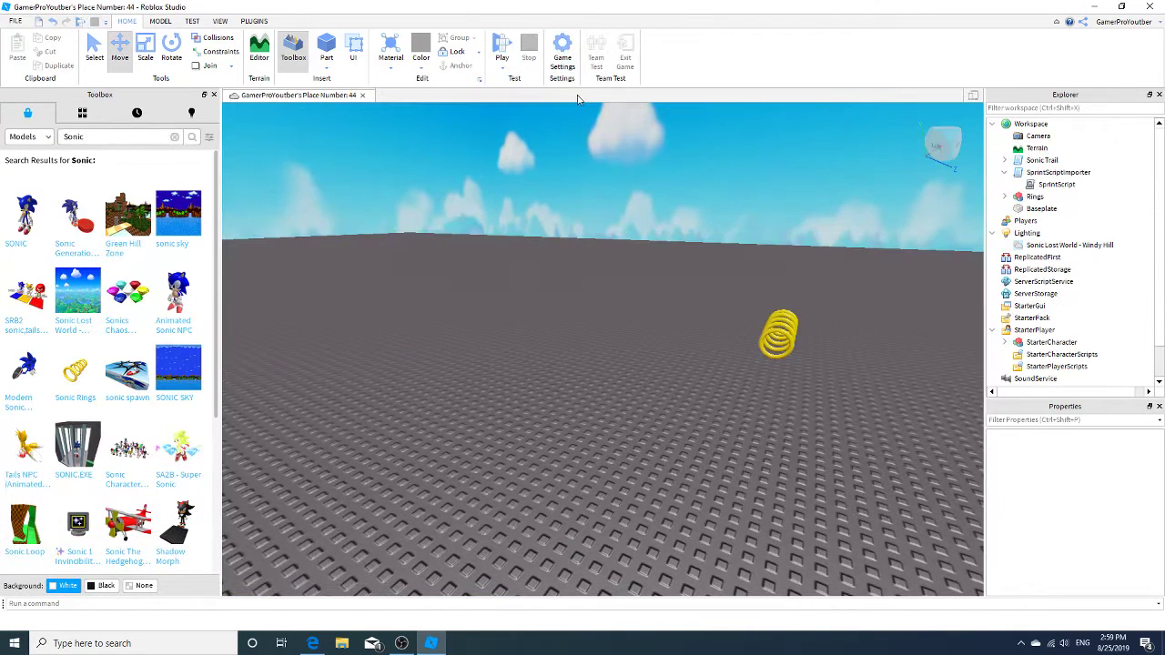
Switch the toolbox category to Audio and search for sonic
{"action": "left_click", "coordinate": [8, 140]}
{"action": "left_click", "coordinate": [14, 196]}
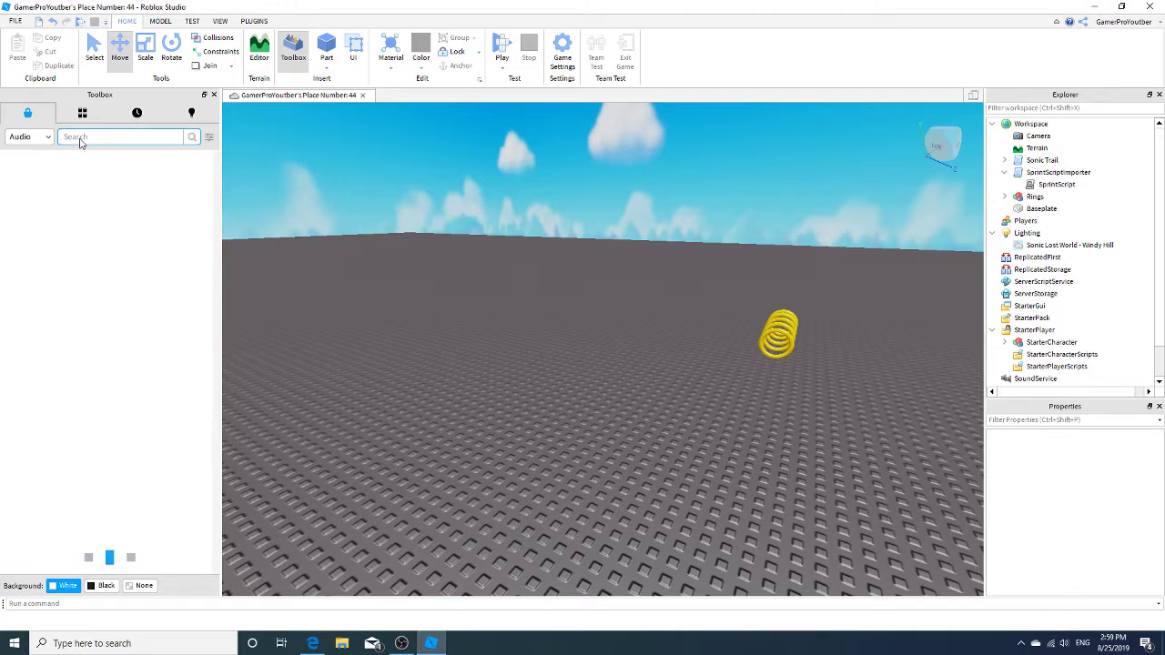
{"action": "type", "text": "son"}
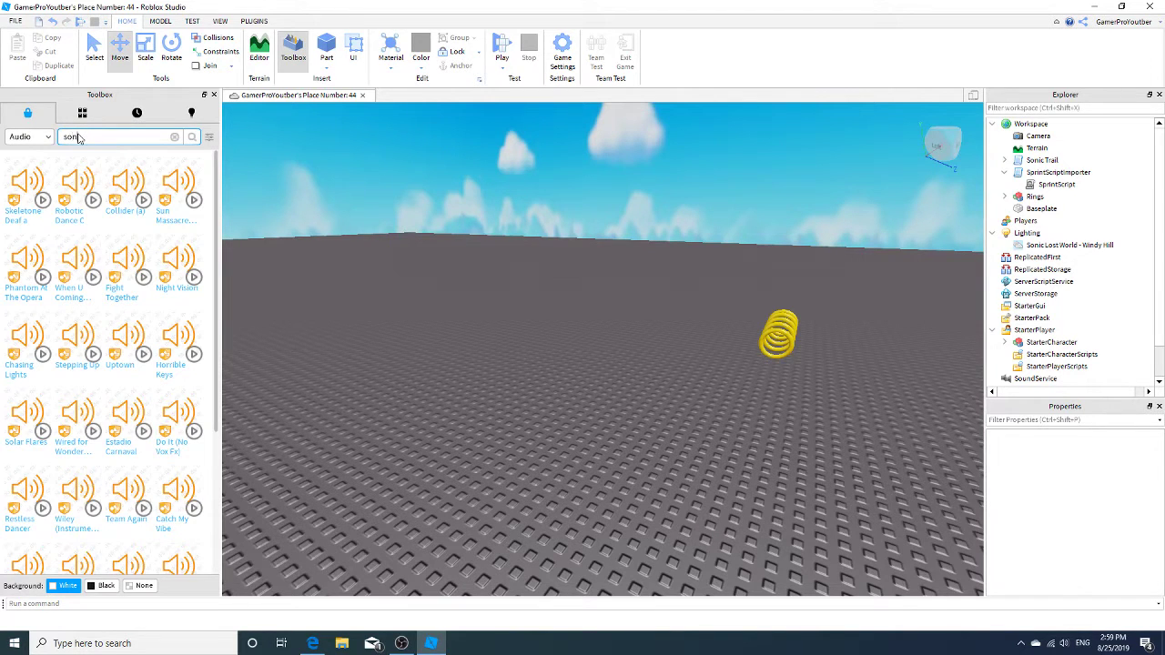
{"action": "type", "text": "ic"}
{"action": "key", "text": "Return"}
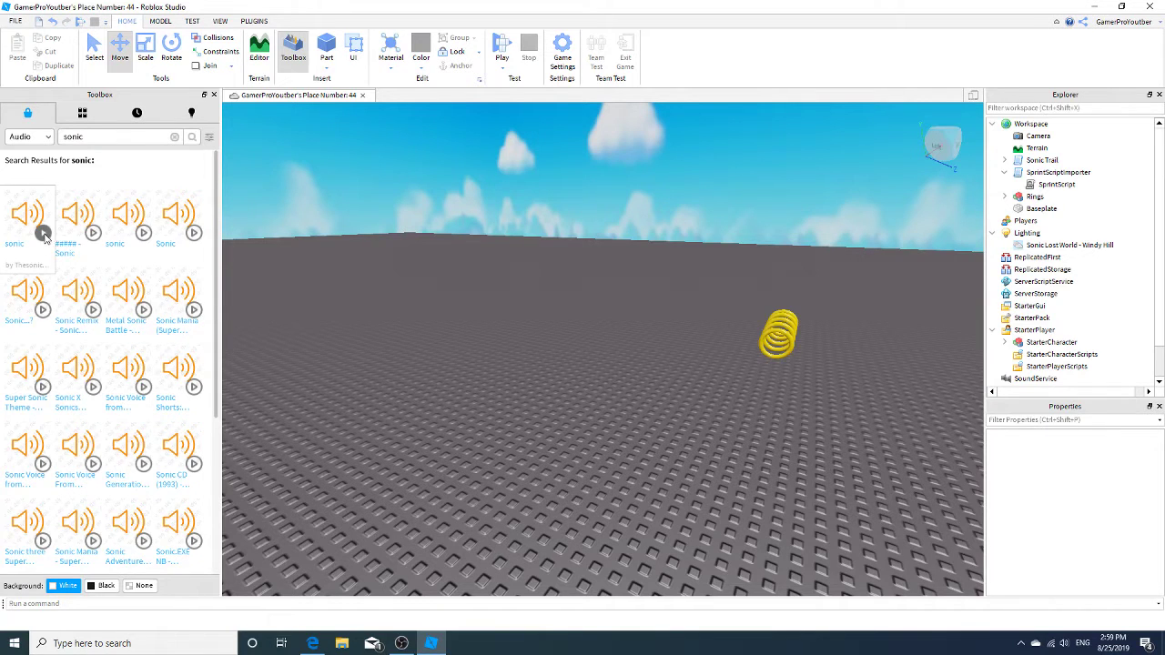
Preview the first sonic tracks, insert the fourth result, Sonic, into Workspace and enable its Playing property
{"action": "left_click", "coordinate": [42, 233]}
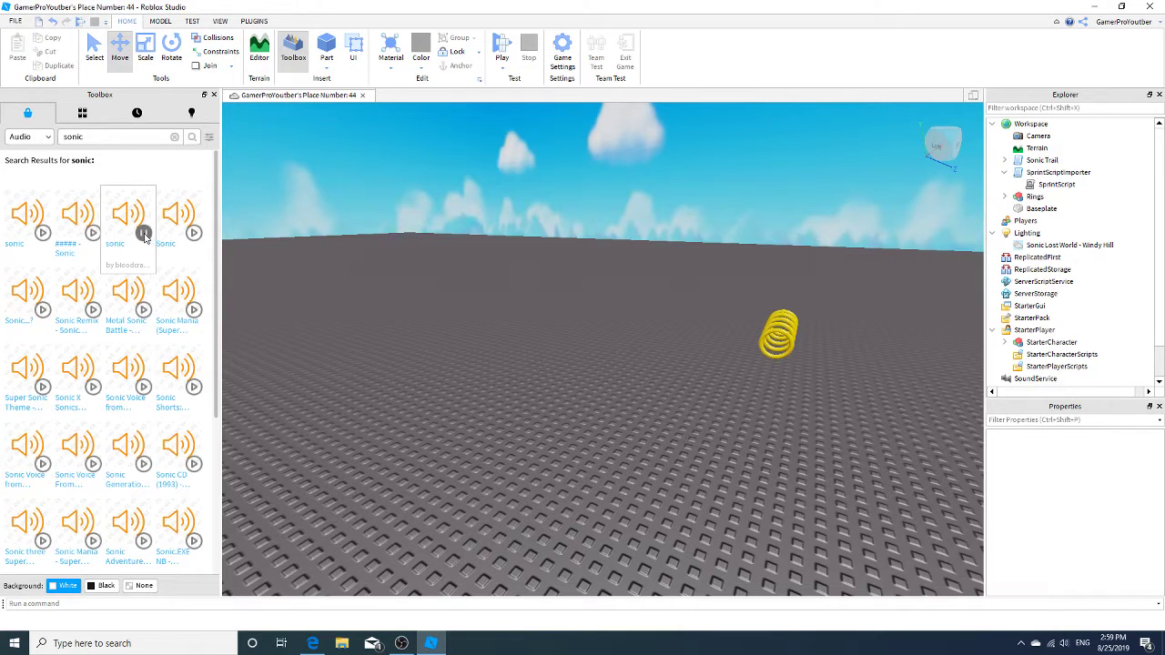
{"action": "left_click", "coordinate": [145, 236]}
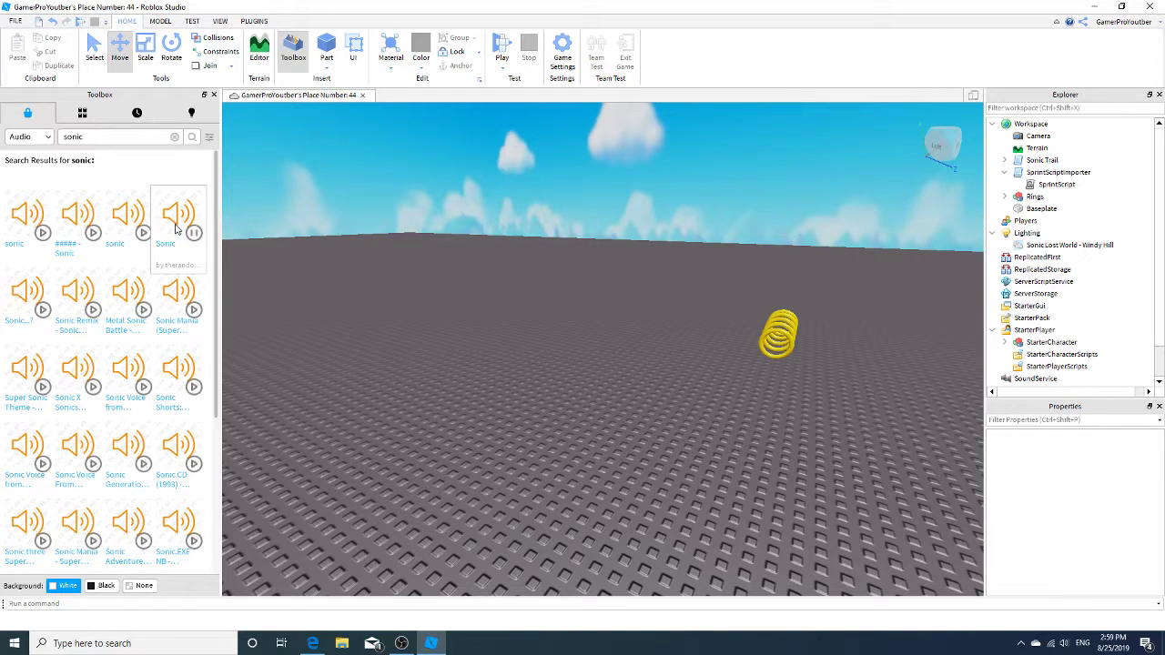
{"action": "left_click", "coordinate": [178, 223]}
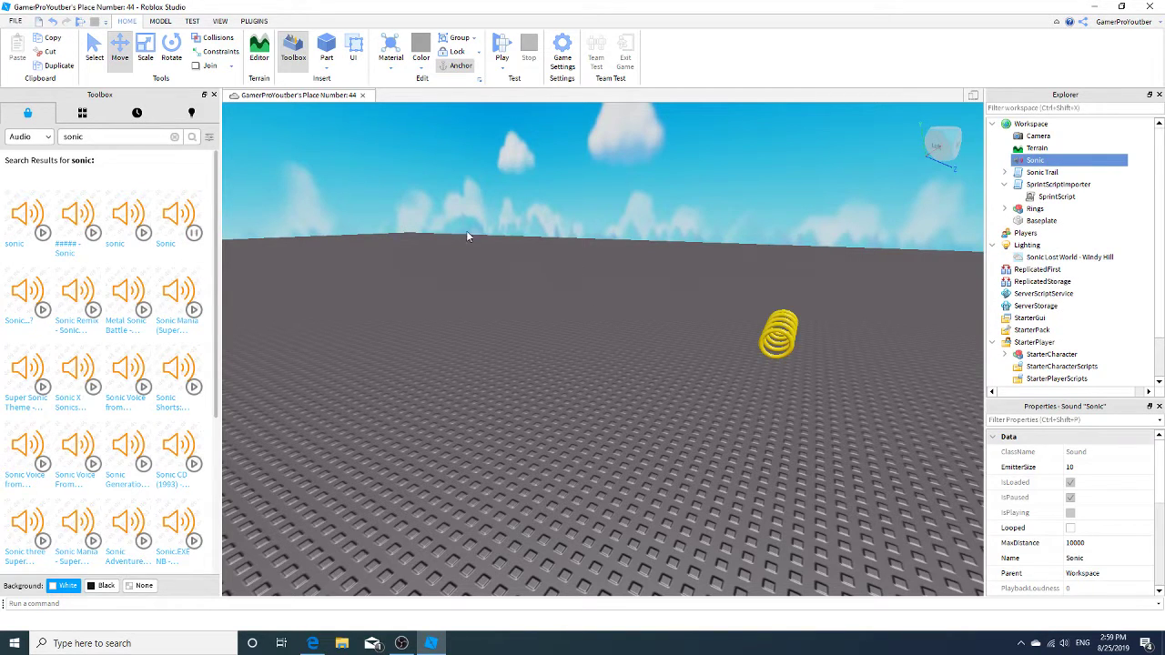
{"action": "scroll", "coordinate": [1069, 546], "scroll_direction": "down", "scroll_amount": 3}
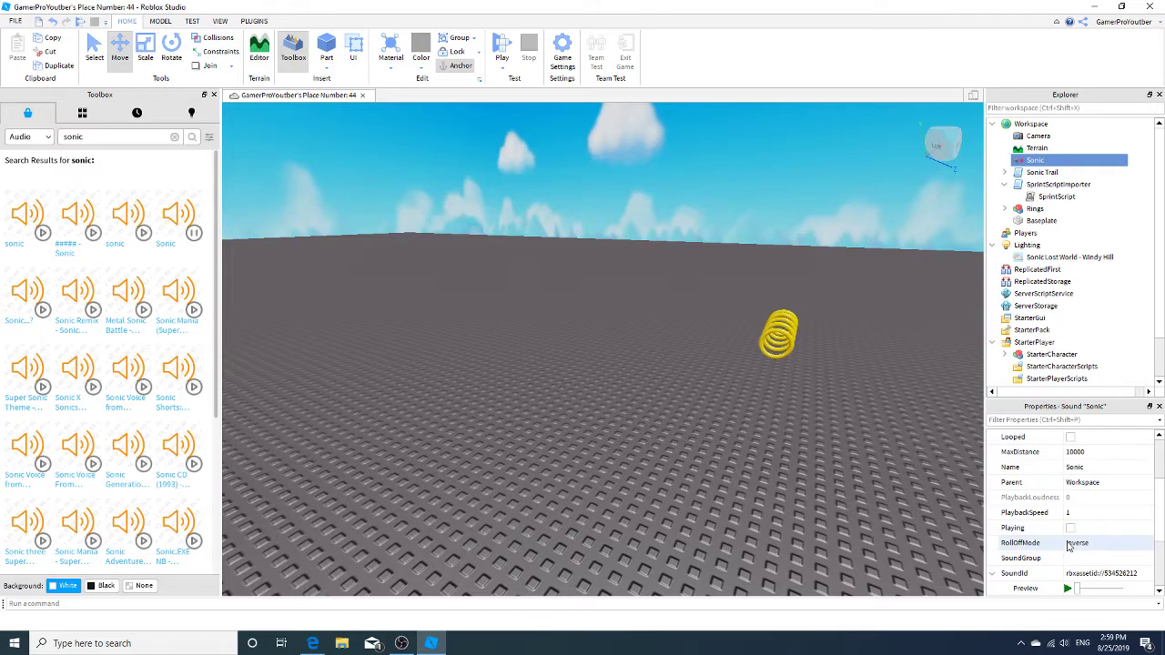
{"action": "left_click", "coordinate": [1067, 529]}
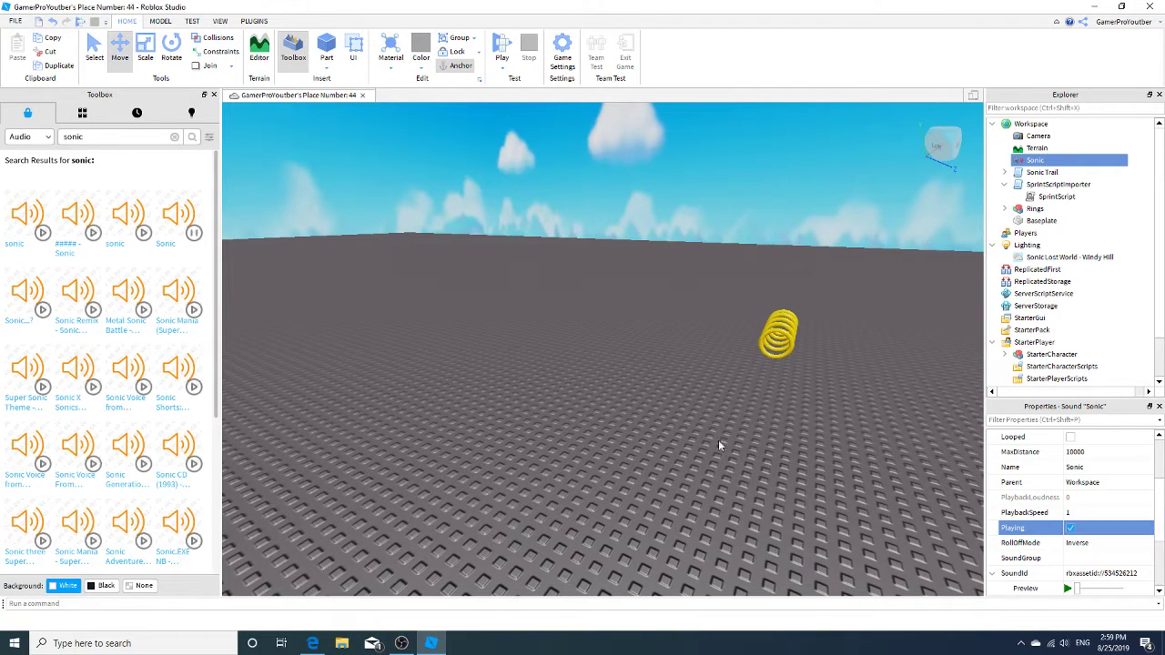
Duplicate the Rings model and move the copy along the red axis to sit beside the original
{"action": "right_click_drag", "start_coordinate": [701, 328], "coordinate": [702, 323]}
{"action": "left_click", "coordinate": [691, 313]}
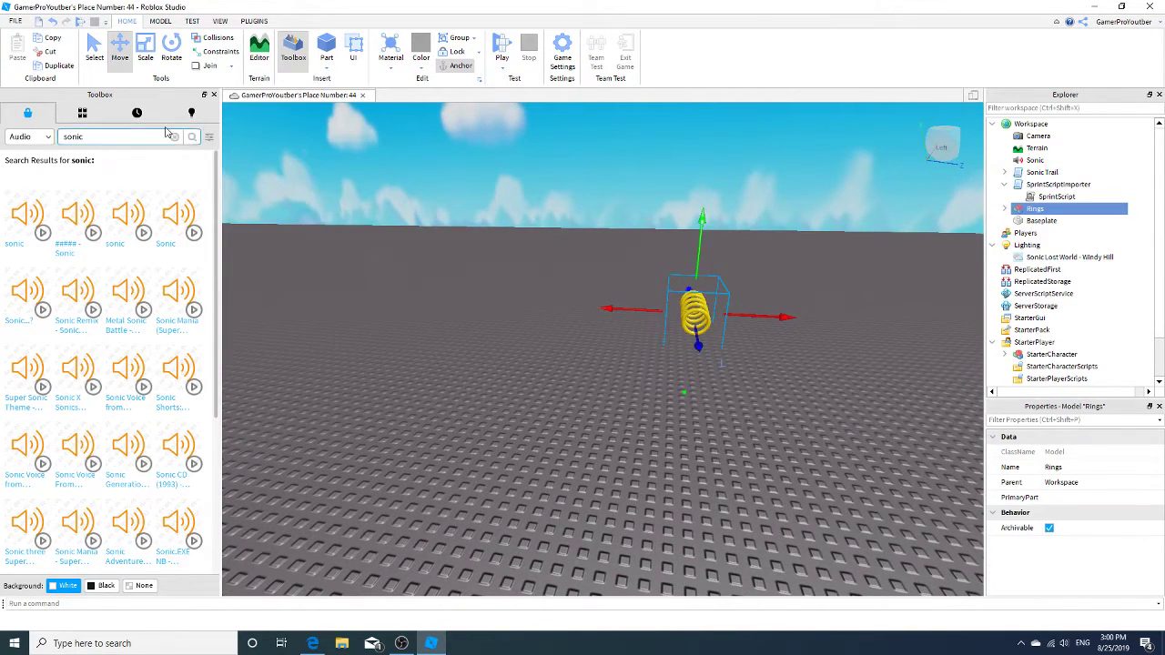
{"action": "left_click", "coordinate": [58, 66]}
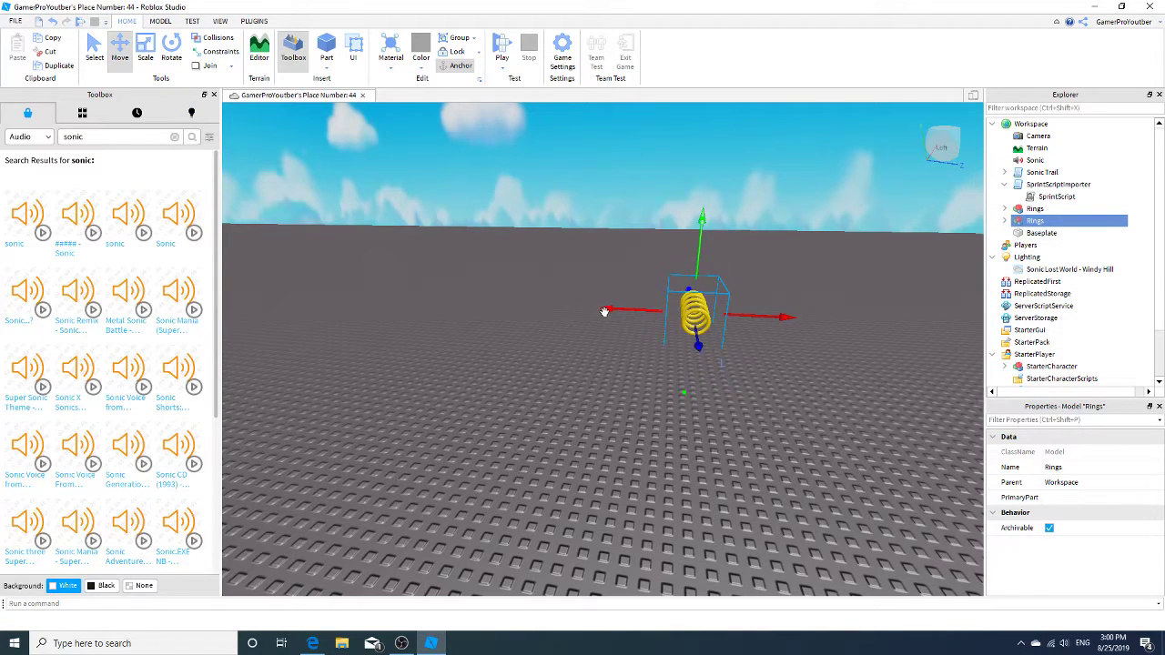
{"action": "left_click_drag", "start_coordinate": [605, 313], "coordinate": [546, 341]}
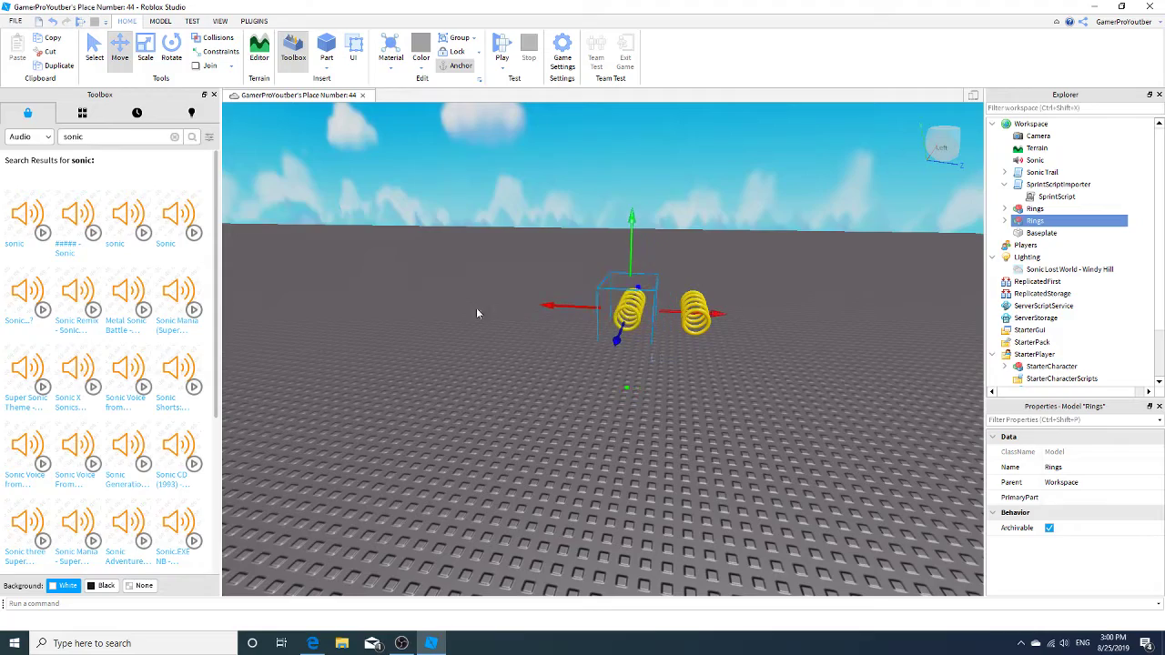
Switch the toolbox category back to Models and move the copied Rings model farther away from the original across the baseplate
{"action": "left_click", "coordinate": [29, 137]}
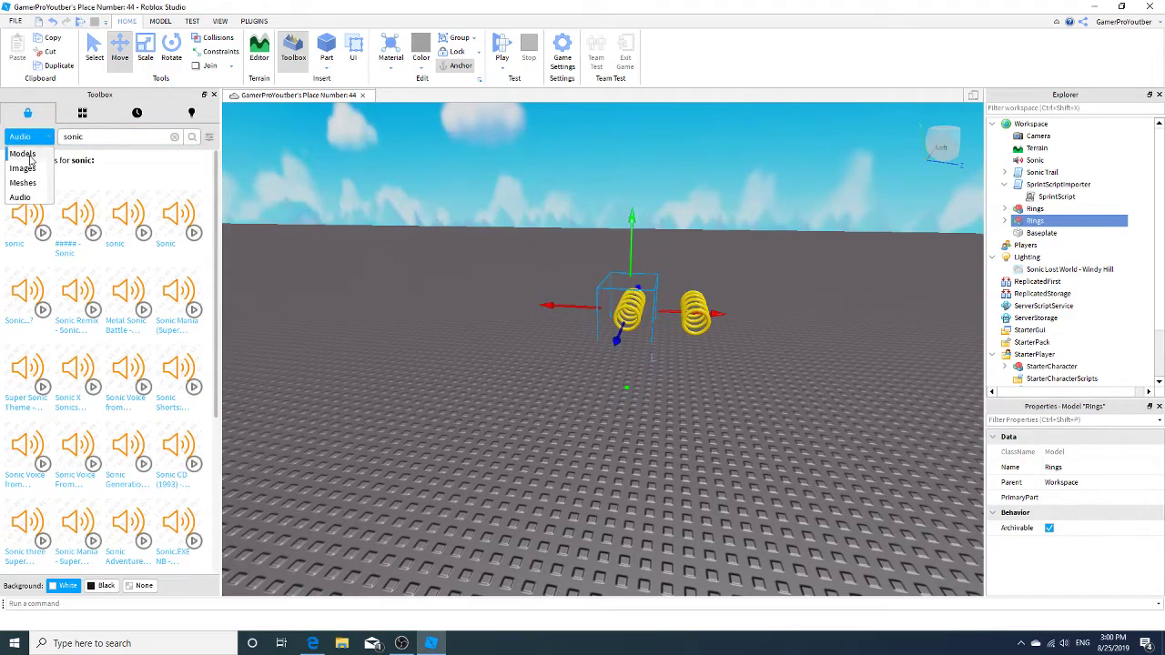
{"action": "left_click", "coordinate": [22, 150]}
{"action": "right_click_drag", "start_coordinate": [329, 294], "coordinate": [330, 294]}
{"action": "key", "text": "w"}
{"action": "key", "text": "a"}
{"action": "key", "text": "s"}
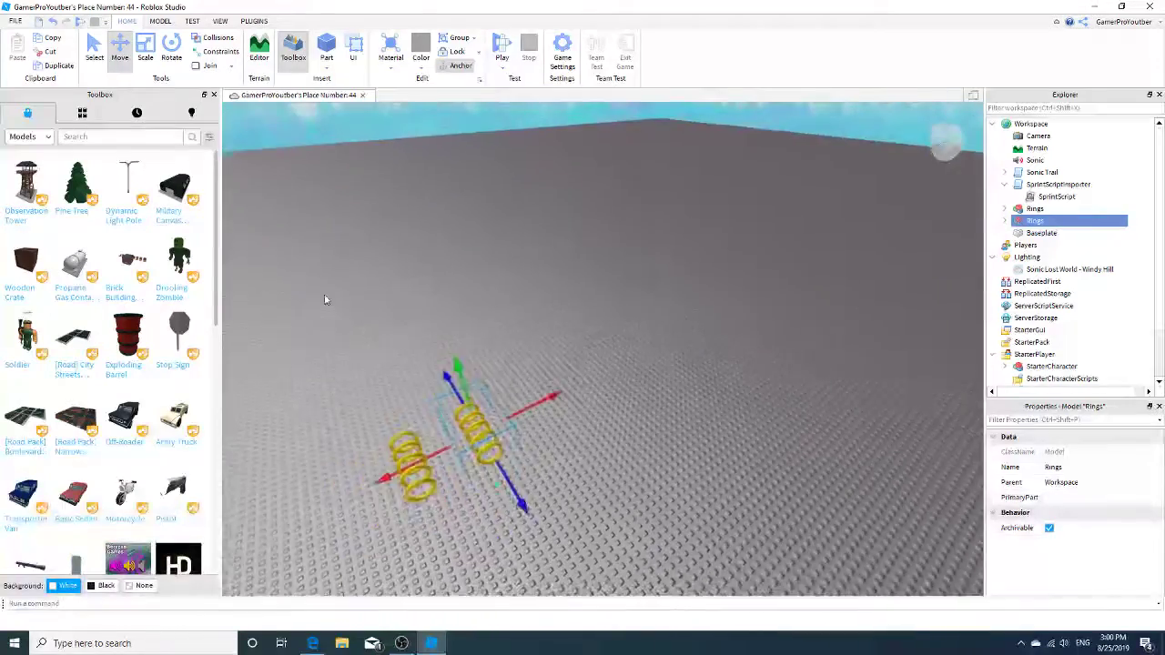
{"action": "left_click_drag", "start_coordinate": [552, 461], "coordinate": [635, 283]}
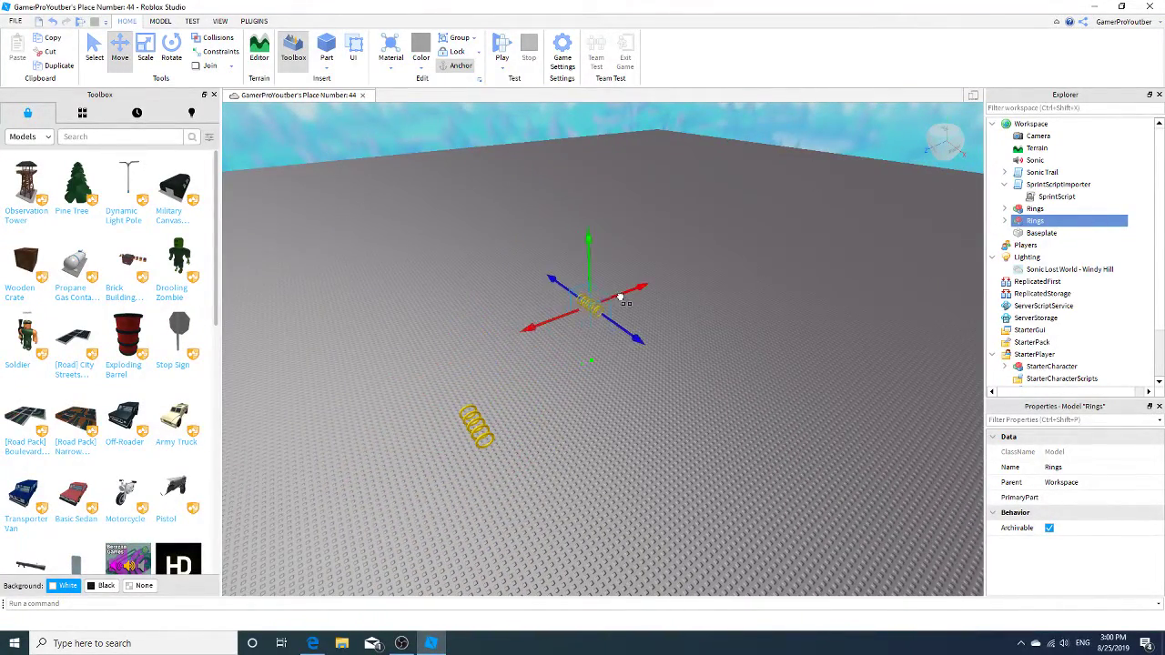
Duplicate the selected Rings model twice in a row, moving each copy to its own spot along the red axis
{"action": "left_click", "coordinate": [54, 66]}
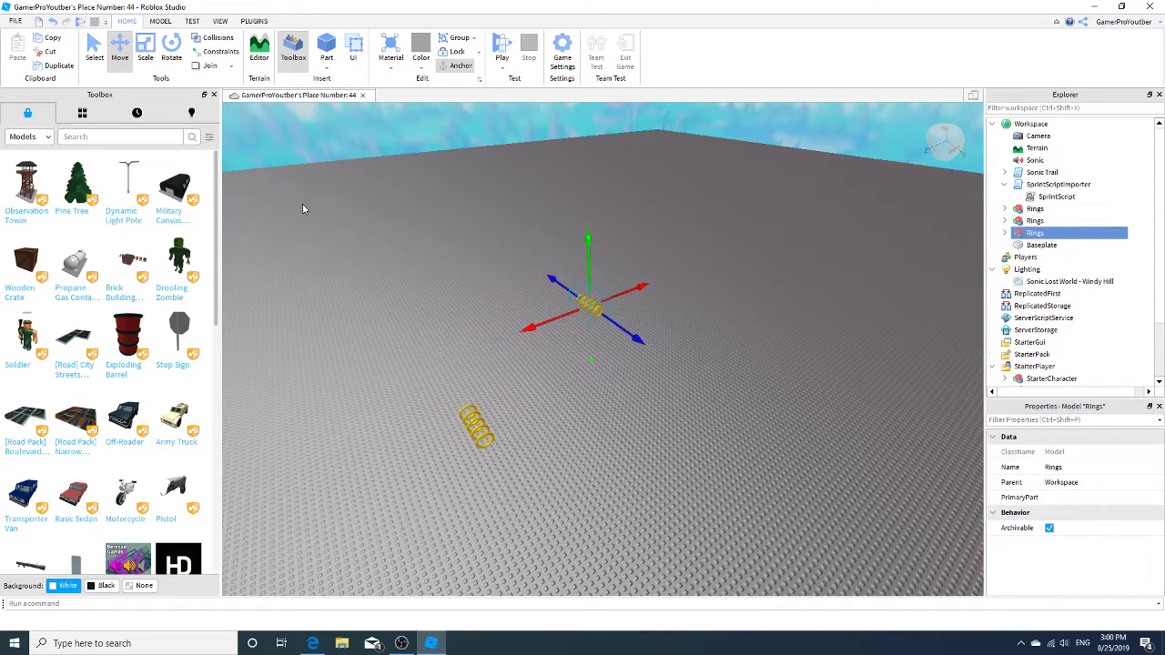
{"action": "left_click_drag", "start_coordinate": [559, 314], "coordinate": [549, 393]}
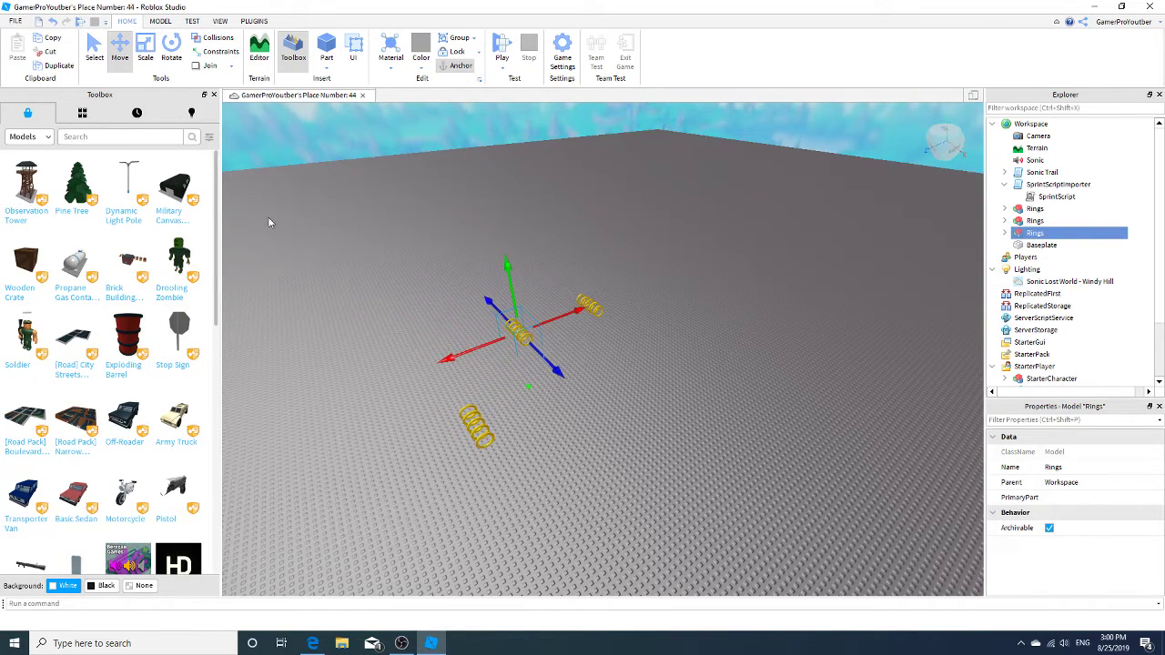
{"action": "left_click", "coordinate": [57, 65]}
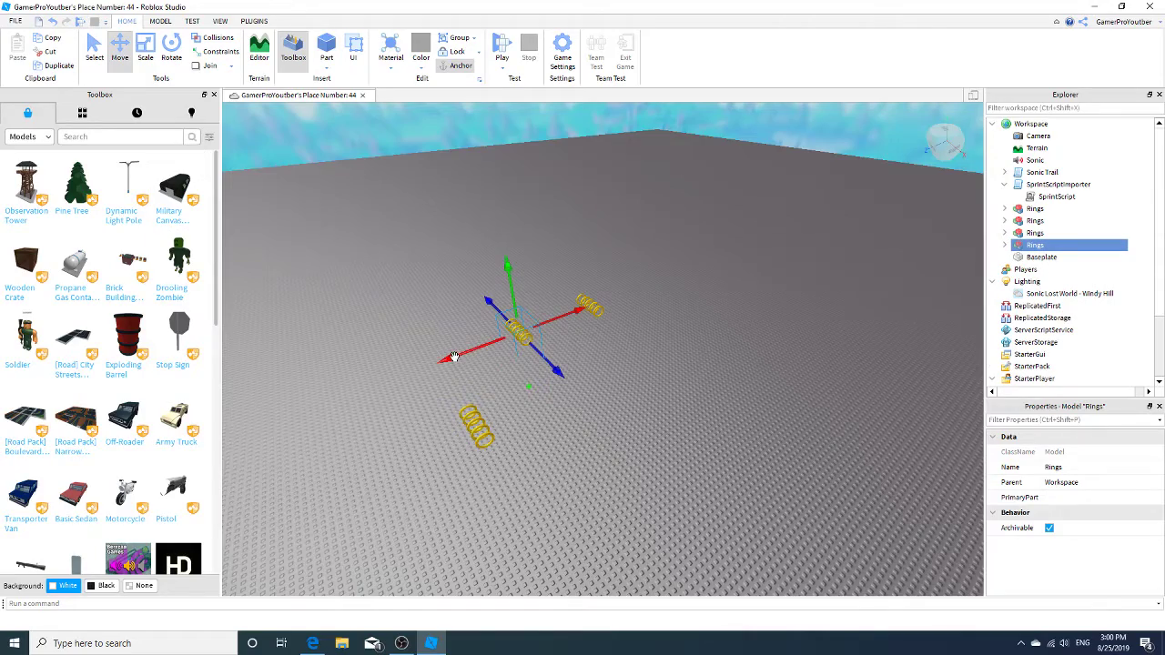
{"action": "left_click_drag", "start_coordinate": [454, 357], "coordinate": [453, 361]}
{"action": "right_click_drag", "start_coordinate": [454, 357], "coordinate": [452, 360]}
{"action": "left_click_drag", "start_coordinate": [452, 361], "coordinate": [443, 359]}
{"action": "right_click_drag", "start_coordinate": [435, 357], "coordinate": [435, 356]}
{"action": "key", "text": "w"}
{"action": "key", "text": "s"}
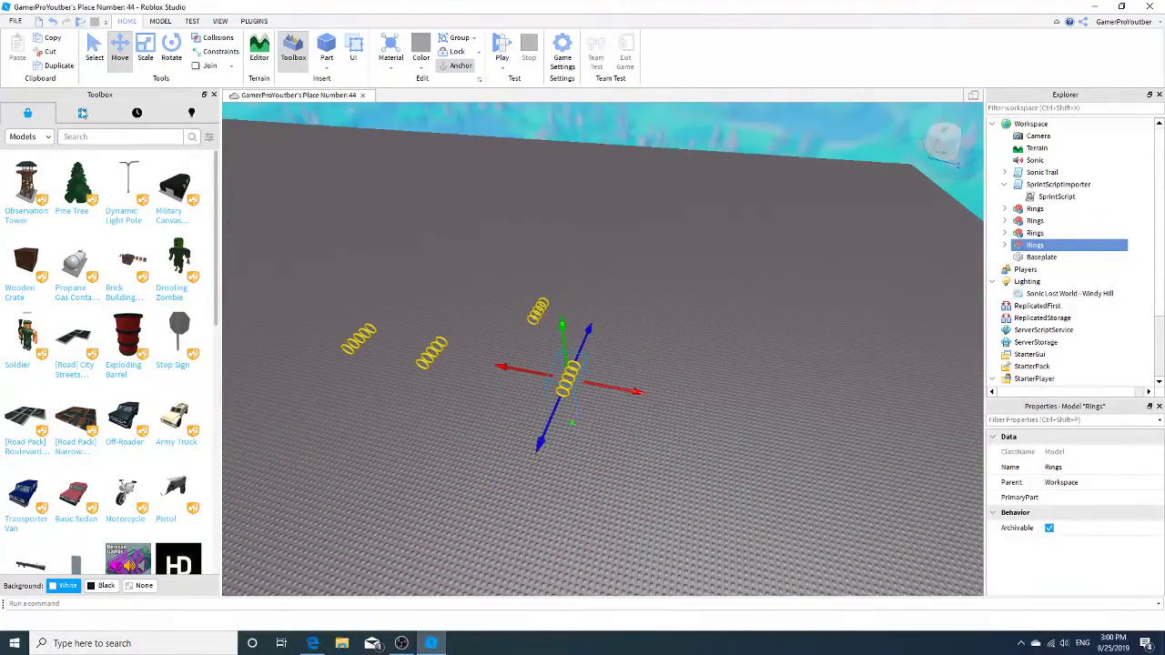
Add a fifth and a sixth Rings group by duplicating the latest one and moving each copy to open baseplate space
{"action": "left_click", "coordinate": [59, 65]}
{"action": "left_click_drag", "start_coordinate": [523, 382], "coordinate": [394, 481]}
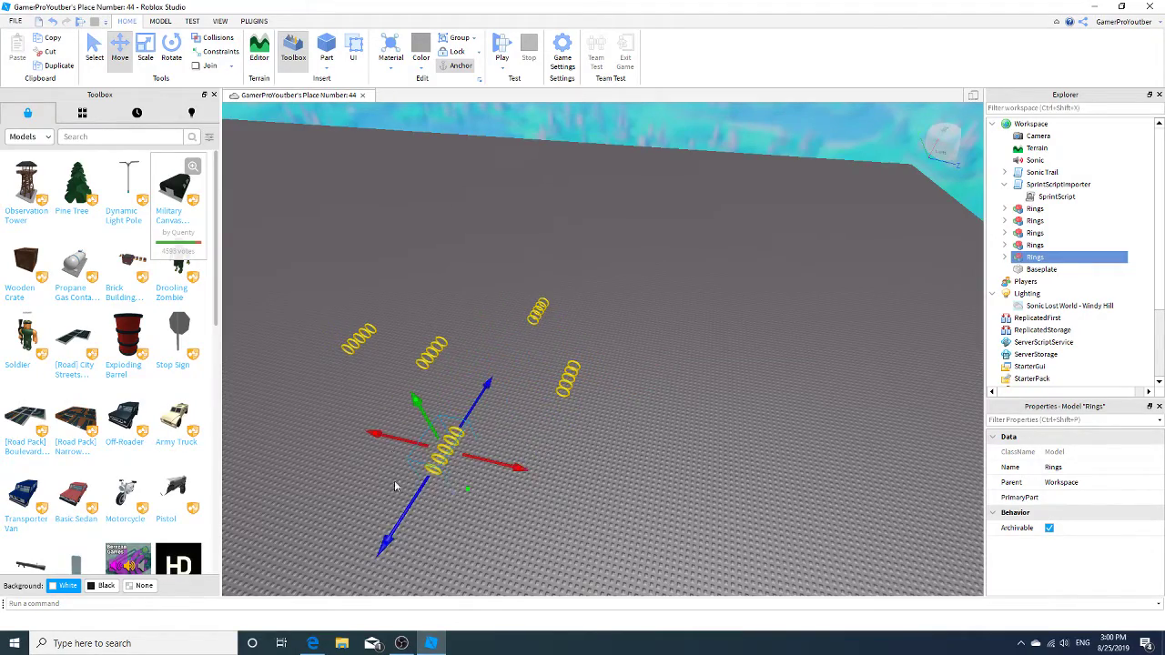
{"action": "key", "text": "f"}
{"action": "right_click_drag", "start_coordinate": [387, 410], "coordinate": [388, 413]}
{"action": "left_click", "coordinate": [62, 66]}
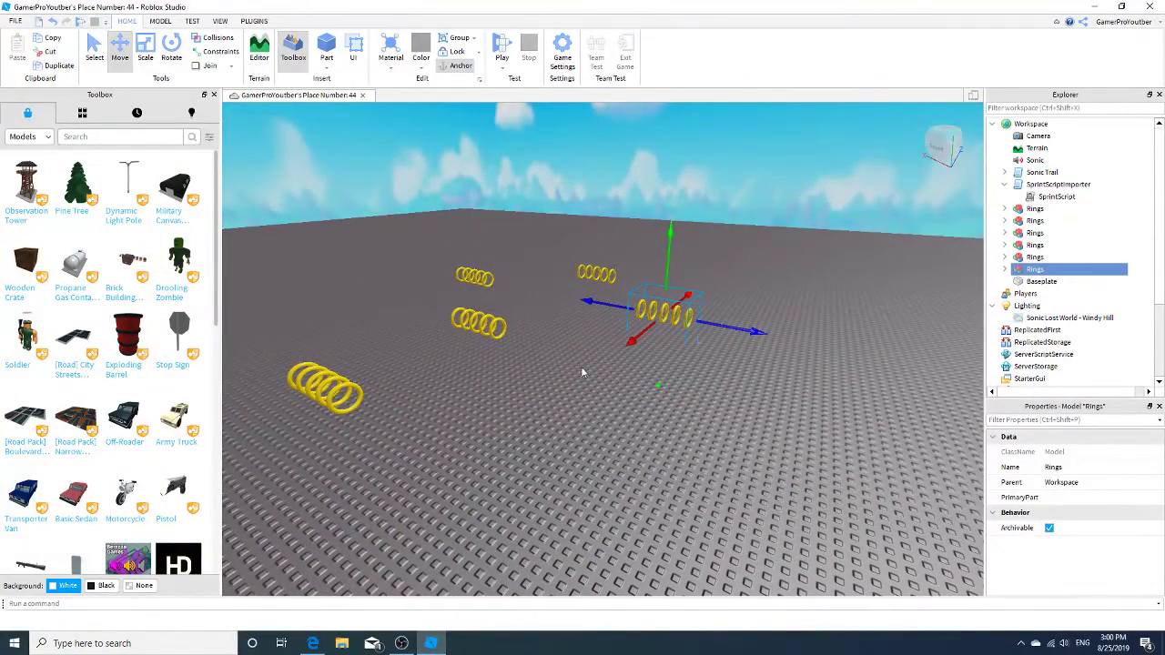
{"action": "left_click_drag", "start_coordinate": [637, 335], "coordinate": [528, 504]}
{"action": "right_click_drag", "start_coordinate": [528, 505], "coordinate": [528, 510]}
{"action": "scroll", "coordinate": [519, 500], "scroll_direction": "down", "scroll_amount": 5}
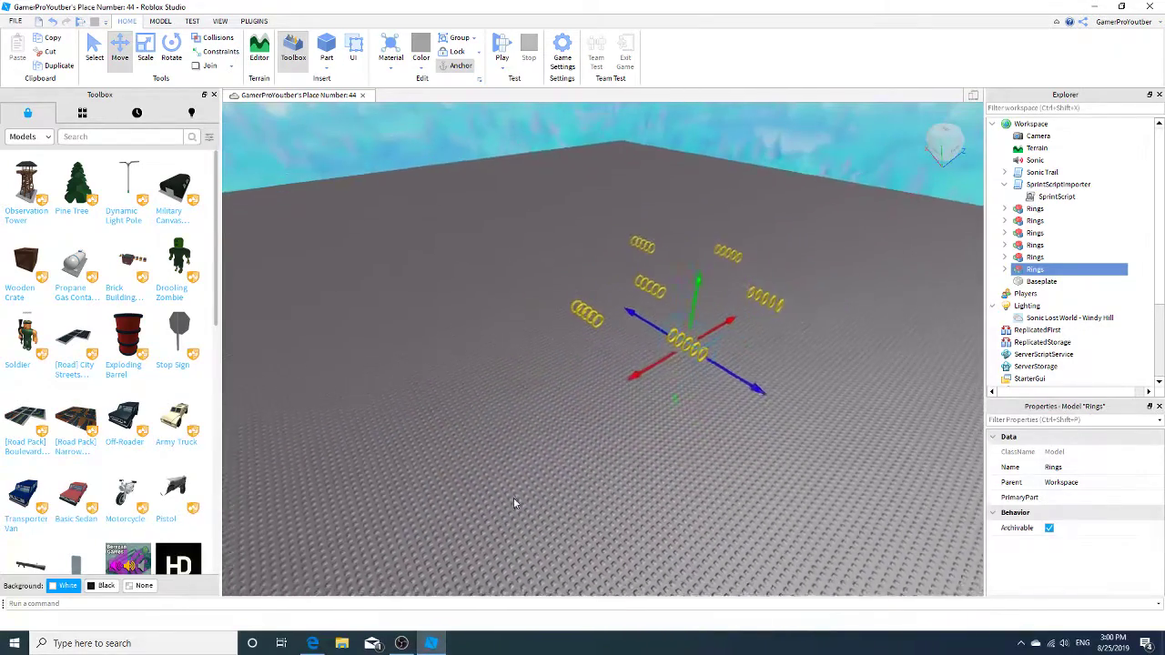
Search the toolbox models for sonic and browse the results for scenery to add
{"action": "left_click", "coordinate": [123, 139]}
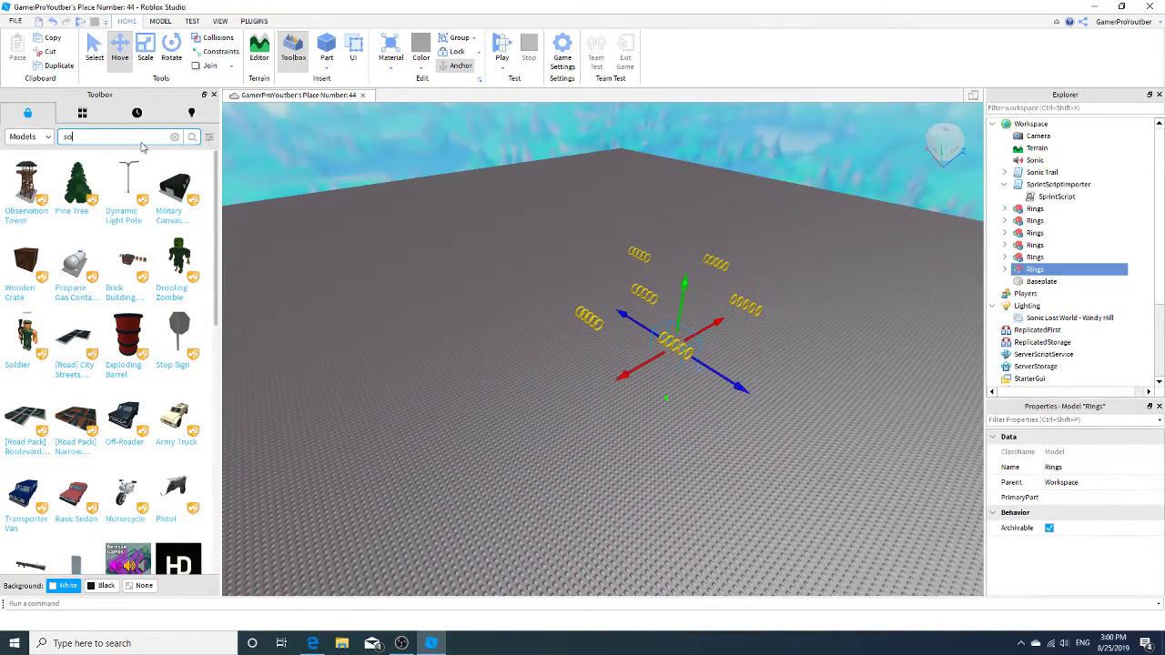
{"action": "type", "text": "sonic"}
{"action": "key", "text": "Return"}
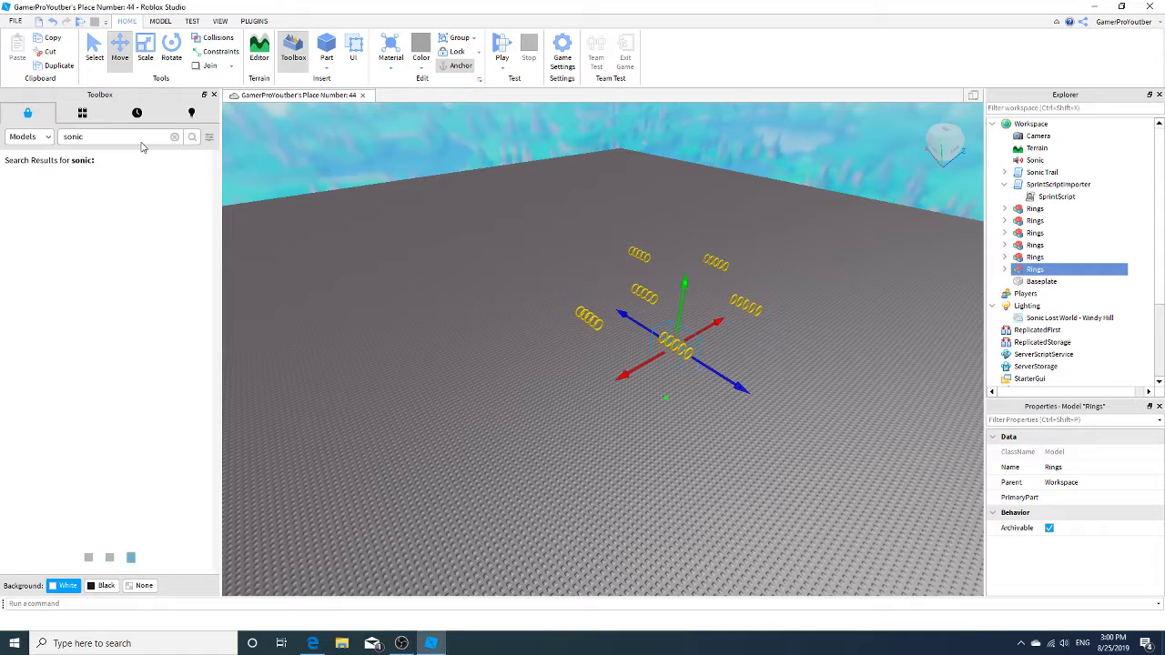
{"action": "scroll", "coordinate": [124, 267], "scroll_direction": "down", "scroll_amount": 3}
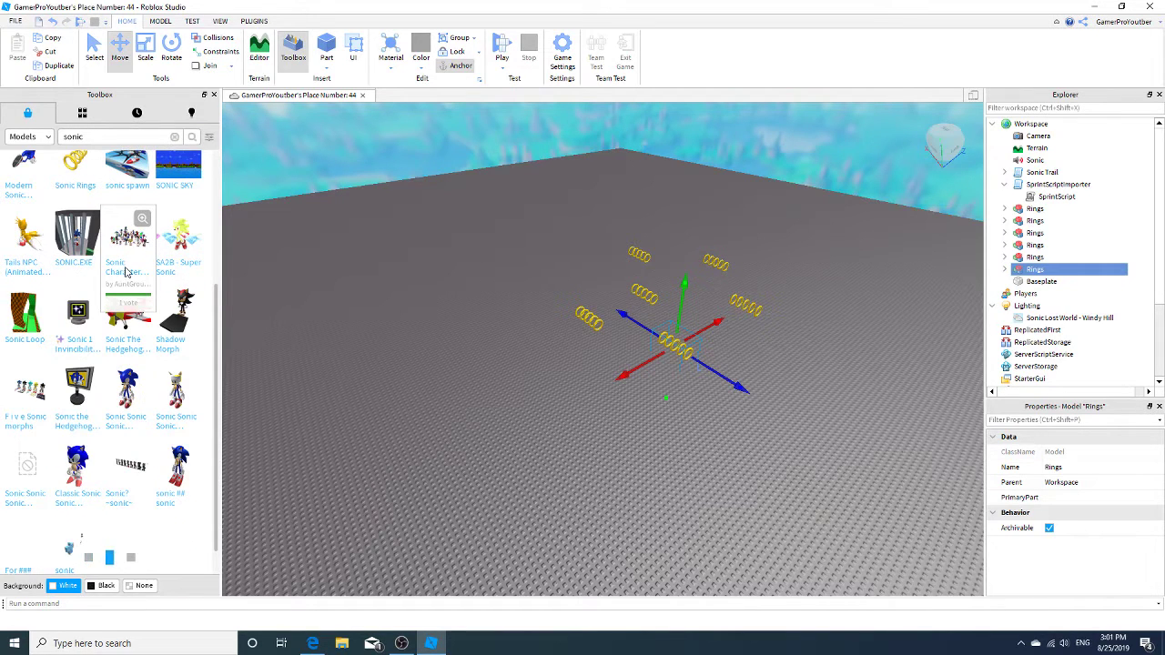
{"action": "scroll", "coordinate": [128, 235], "scroll_direction": "up", "scroll_amount": 3}
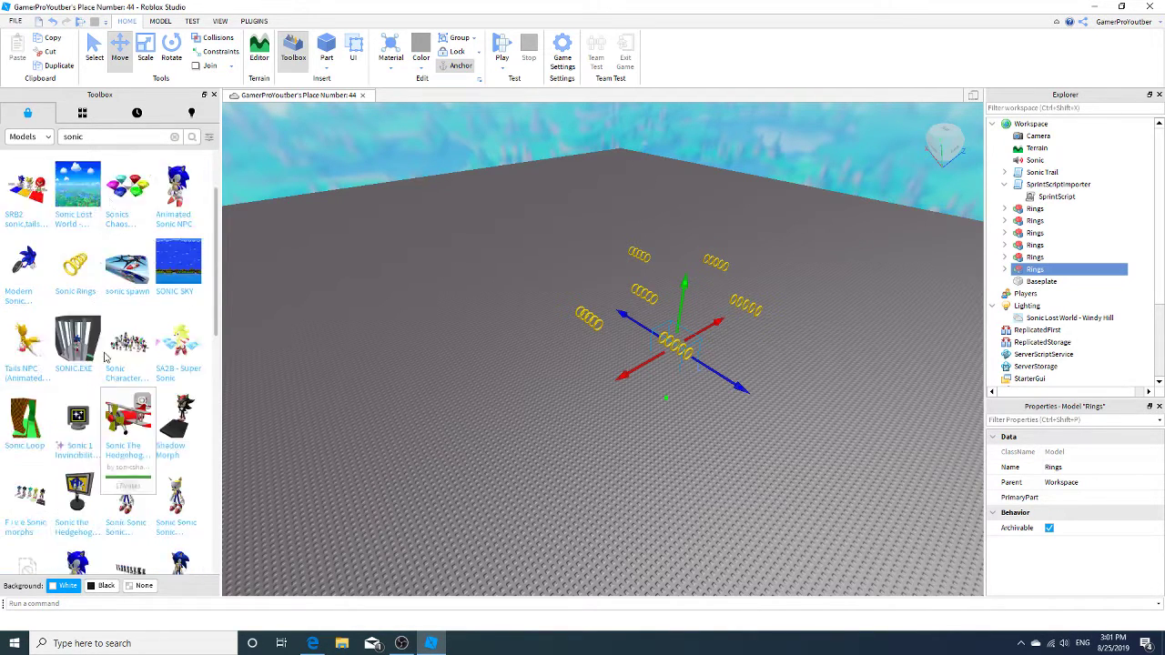
{"action": "scroll", "coordinate": [118, 351], "scroll_direction": "down", "scroll_amount": 6}
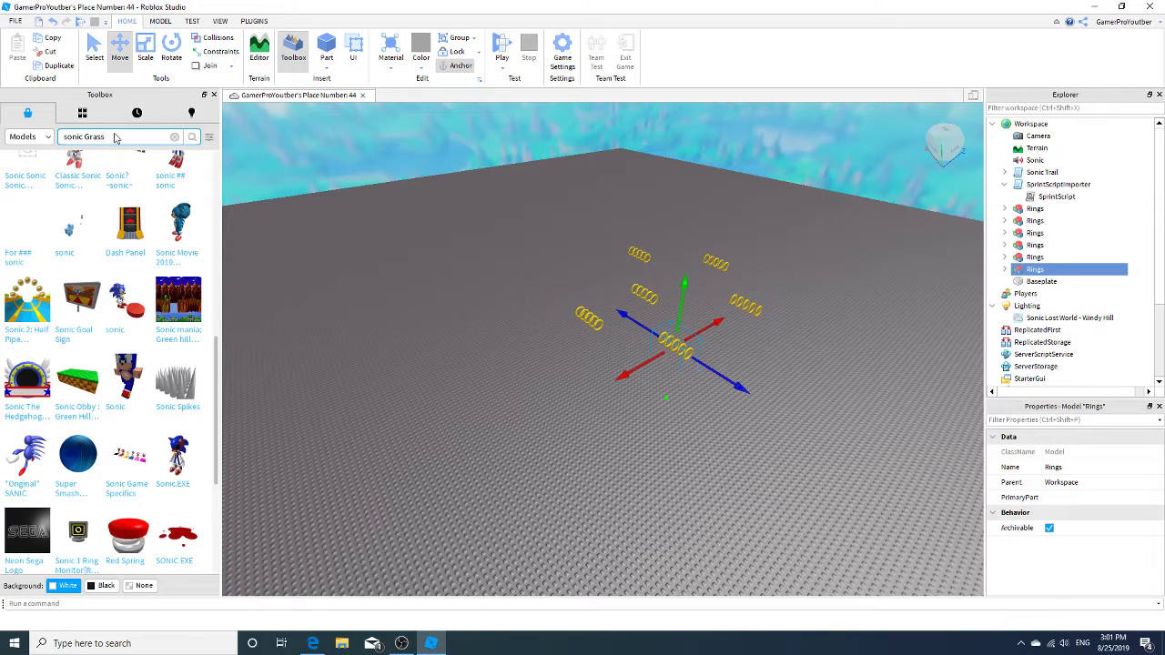
Search the toolbox models for sonic Grass and insert the first result, Grass
{"action": "key", "text": "Return"}
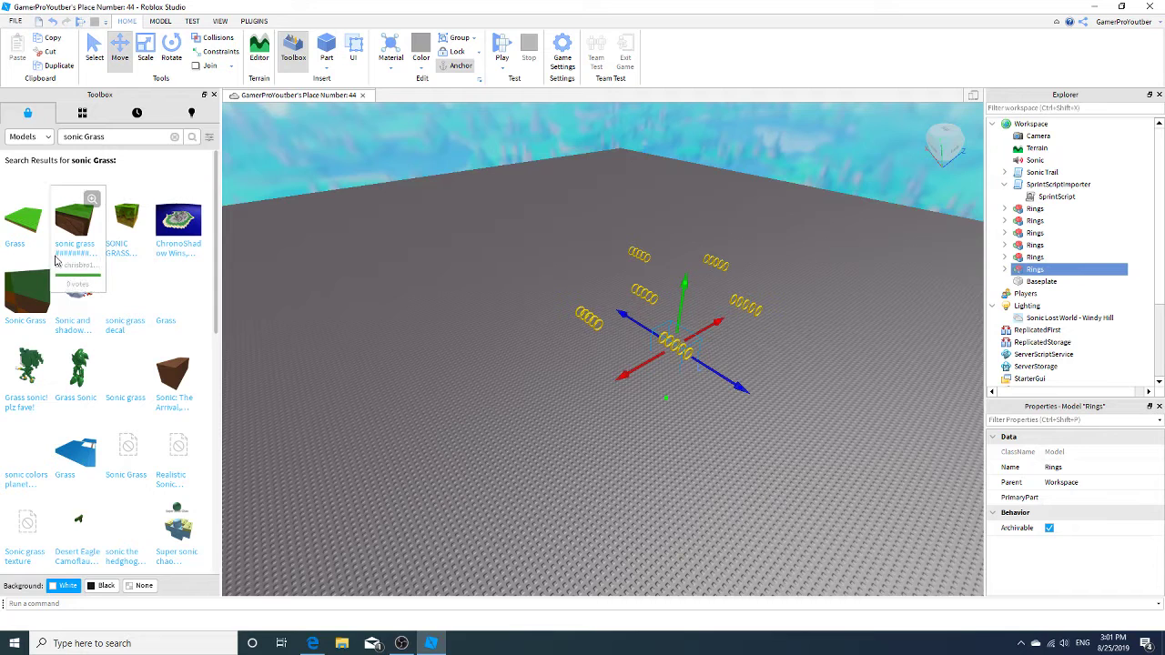
{"action": "scroll", "coordinate": [41, 319], "scroll_direction": "down", "scroll_amount": 5}
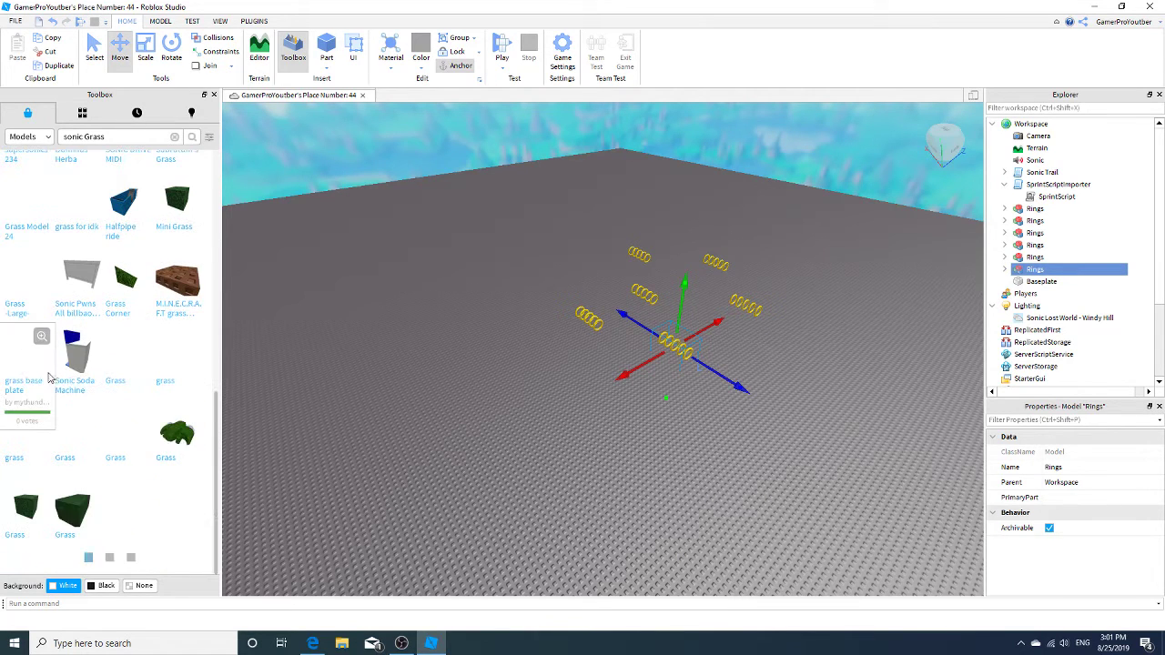
{"action": "scroll", "coordinate": [64, 339], "scroll_direction": "up", "scroll_amount": 5}
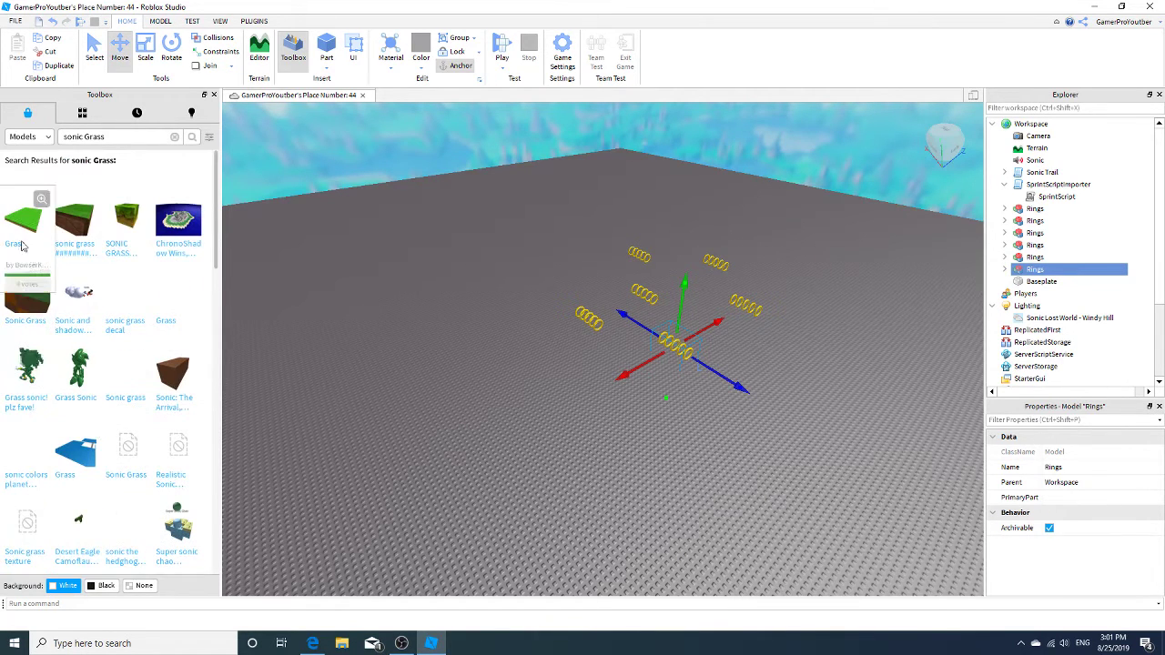
{"action": "left_click", "coordinate": [22, 221]}
Lower the inserted grass part onto the baseplate beneath the rings
{"action": "right_click_drag", "start_coordinate": [227, 298], "coordinate": [229, 298]}
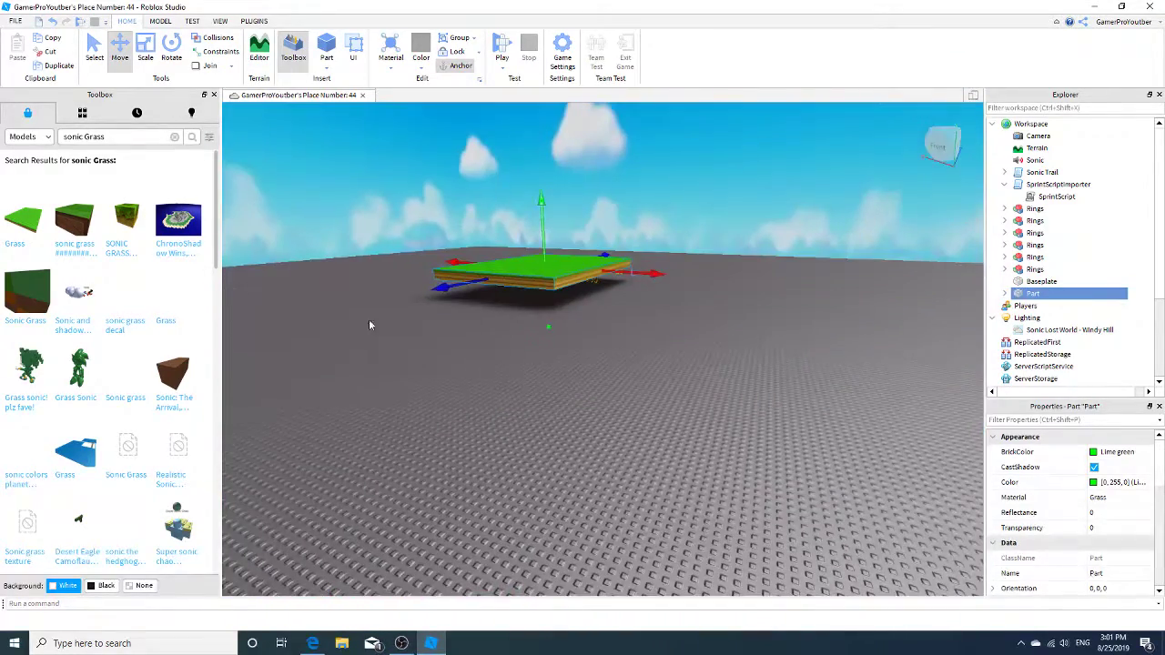
{"action": "left_click_drag", "start_coordinate": [551, 330], "coordinate": [547, 352]}
{"action": "key", "text": "w"}
{"action": "right_click_drag", "start_coordinate": [549, 346], "coordinate": [550, 348]}
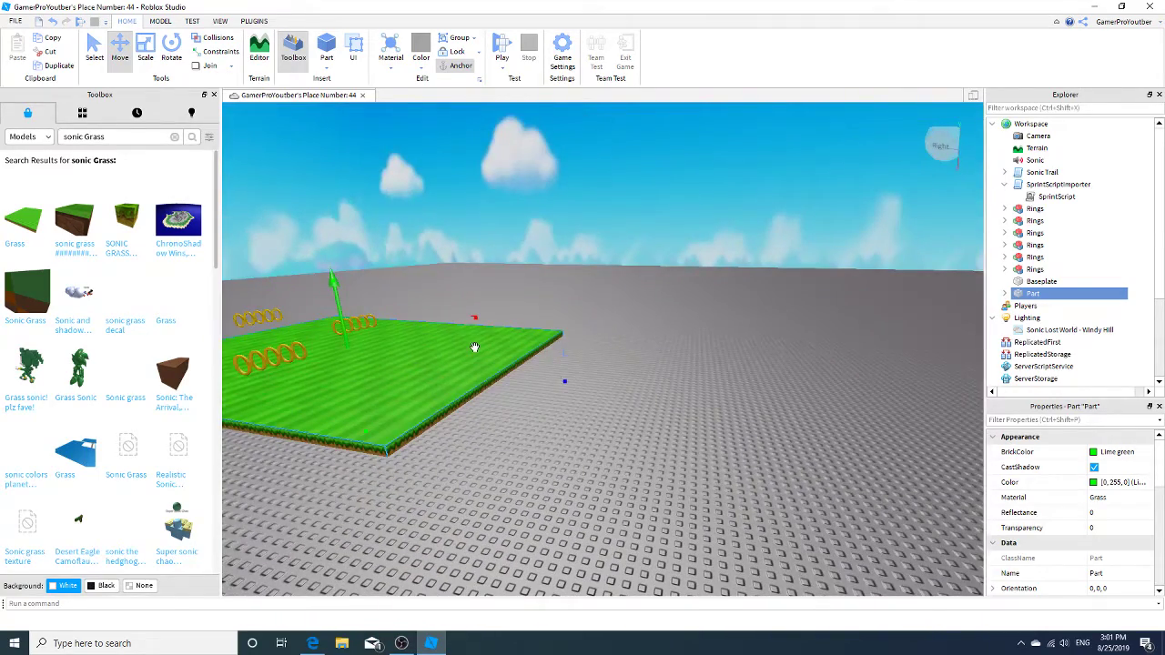
Scale the grass part lengthwise along the blue axis and widen it along the red axis to one side of the baseplate
{"action": "right_click_drag", "start_coordinate": [479, 346], "coordinate": [484, 346]}
{"action": "key", "text": "s"}
{"action": "key", "text": "a"}
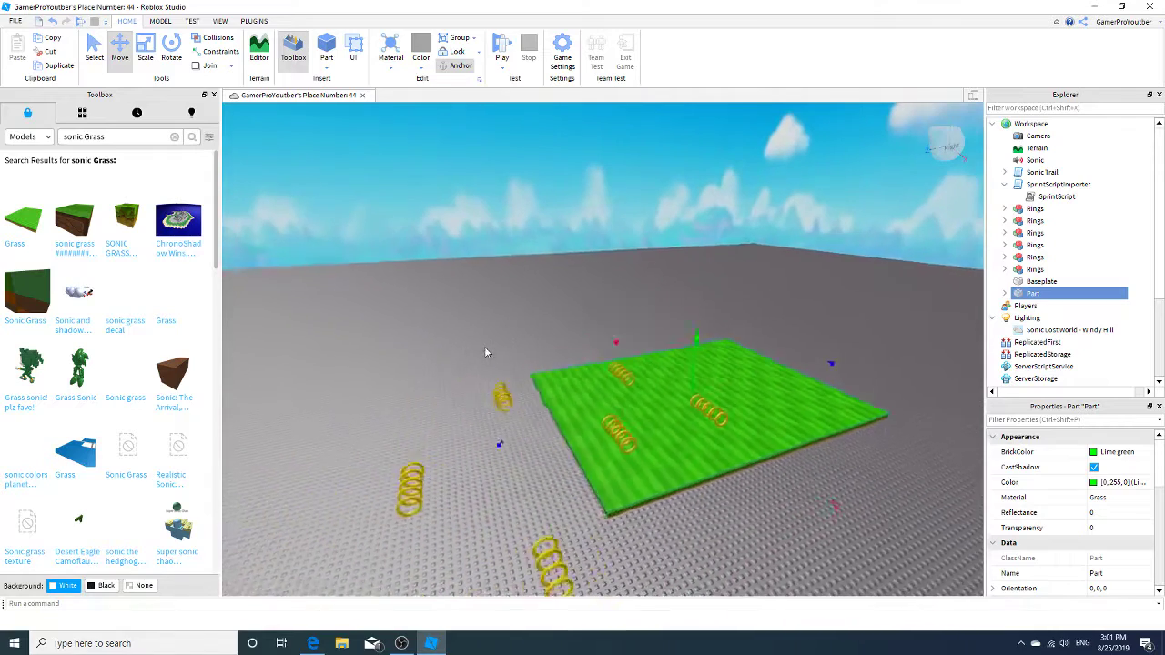
{"action": "left_click", "coordinate": [147, 49]}
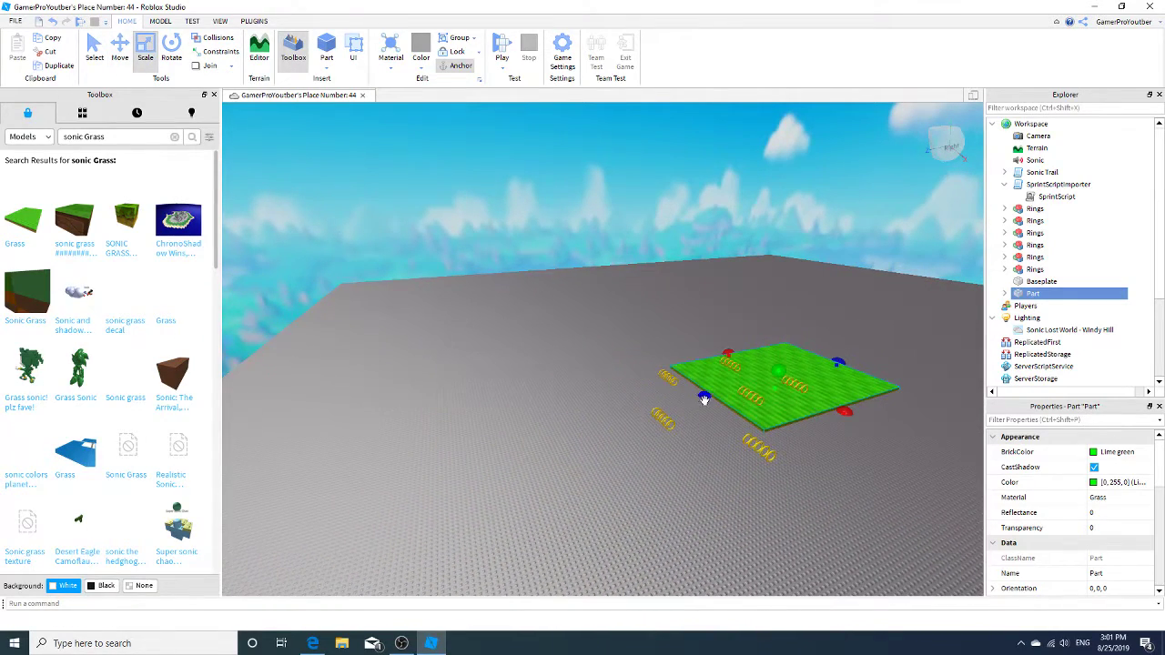
{"action": "left_click_drag", "start_coordinate": [704, 400], "coordinate": [273, 496]}
{"action": "right_click_drag", "start_coordinate": [275, 495], "coordinate": [387, 422]}
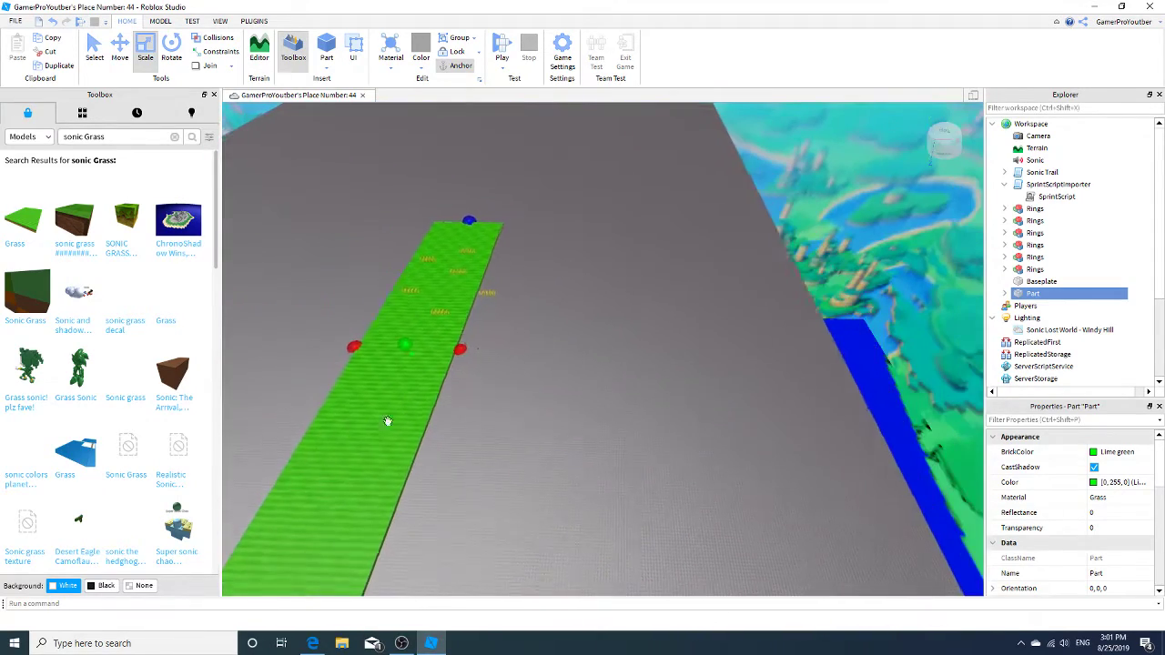
{"action": "left_click_drag", "start_coordinate": [461, 350], "coordinate": [835, 403]}
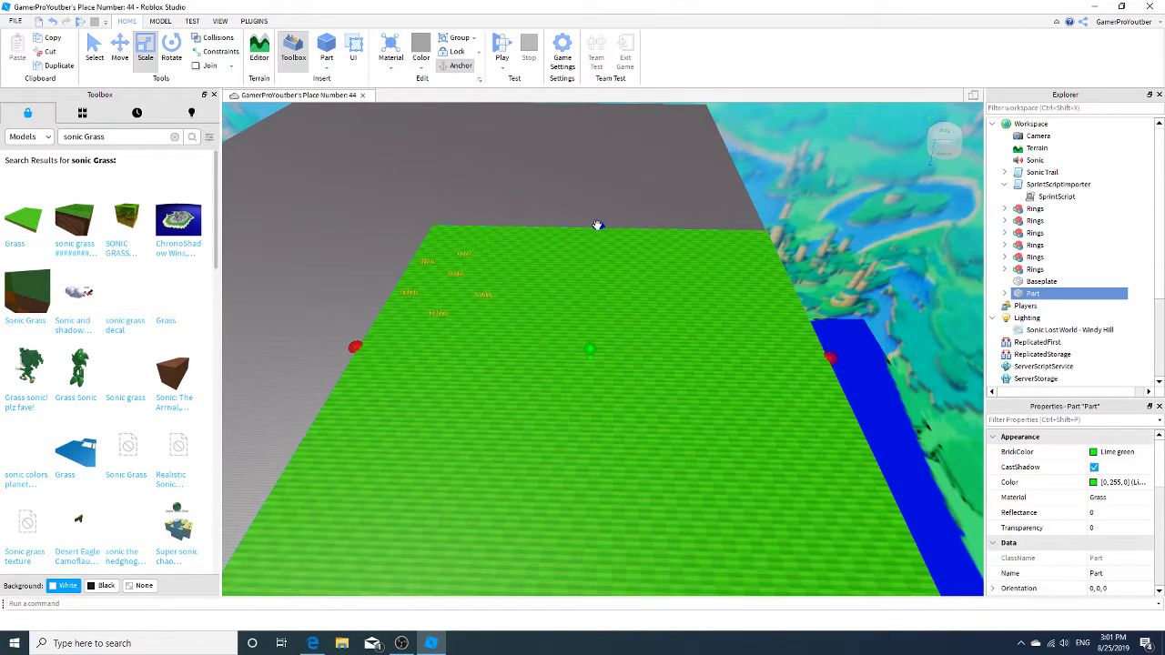
Extend the far end of the grass part along the blue axis to the baseplate's edge and check the ends
{"action": "left_click_drag", "start_coordinate": [597, 225], "coordinate": [602, 179]}
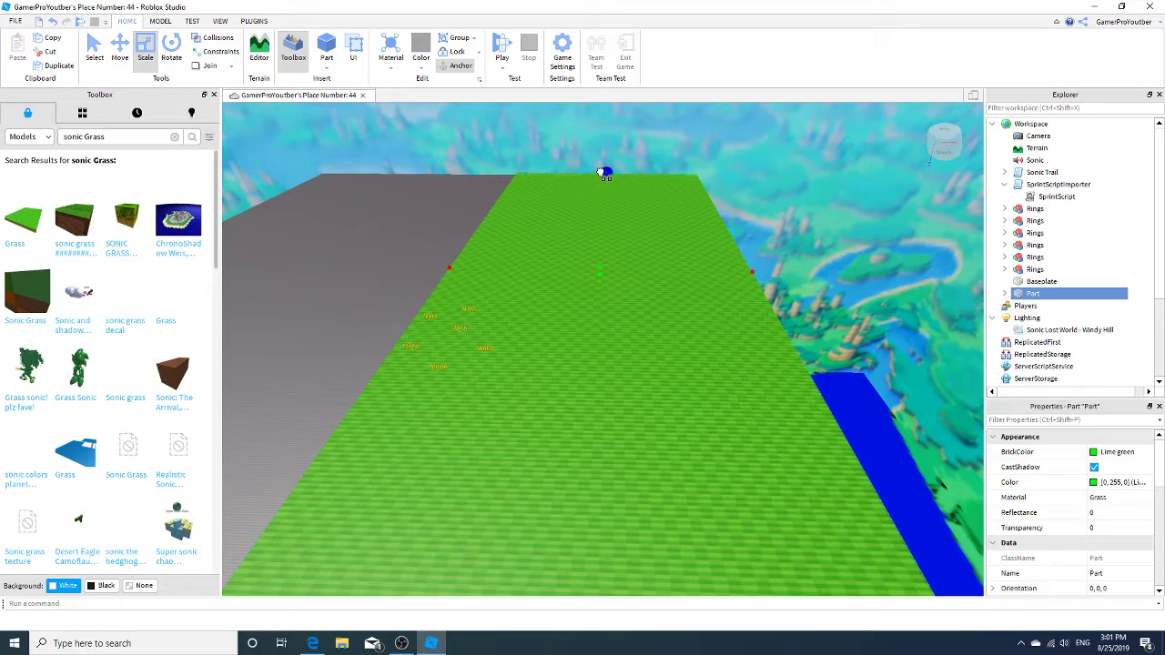
{"action": "key", "text": "w"}
{"action": "right_click_drag", "start_coordinate": [603, 174], "coordinate": [602, 174]}
{"action": "key", "text": "w"}
{"action": "key", "text": "a"}
{"action": "key", "text": "s"}
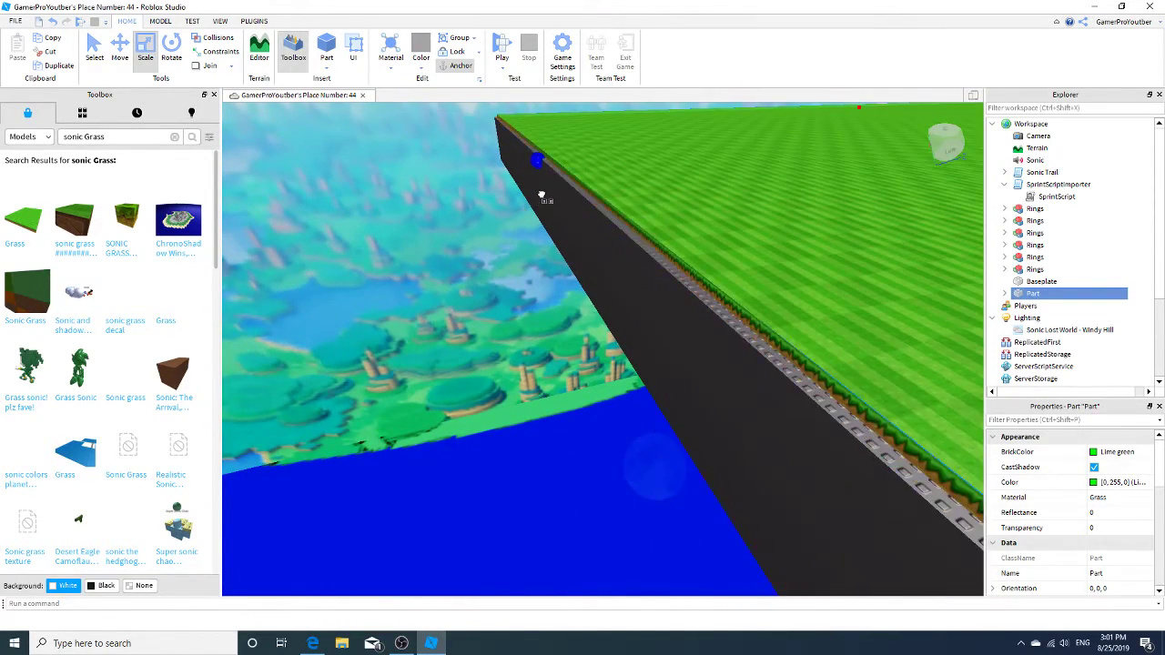
Widen the grass part along the red axis over the bare half so it covers the whole baseplate
{"action": "right_click_drag", "start_coordinate": [540, 205], "coordinate": [541, 205]}
{"action": "key", "text": "s"}
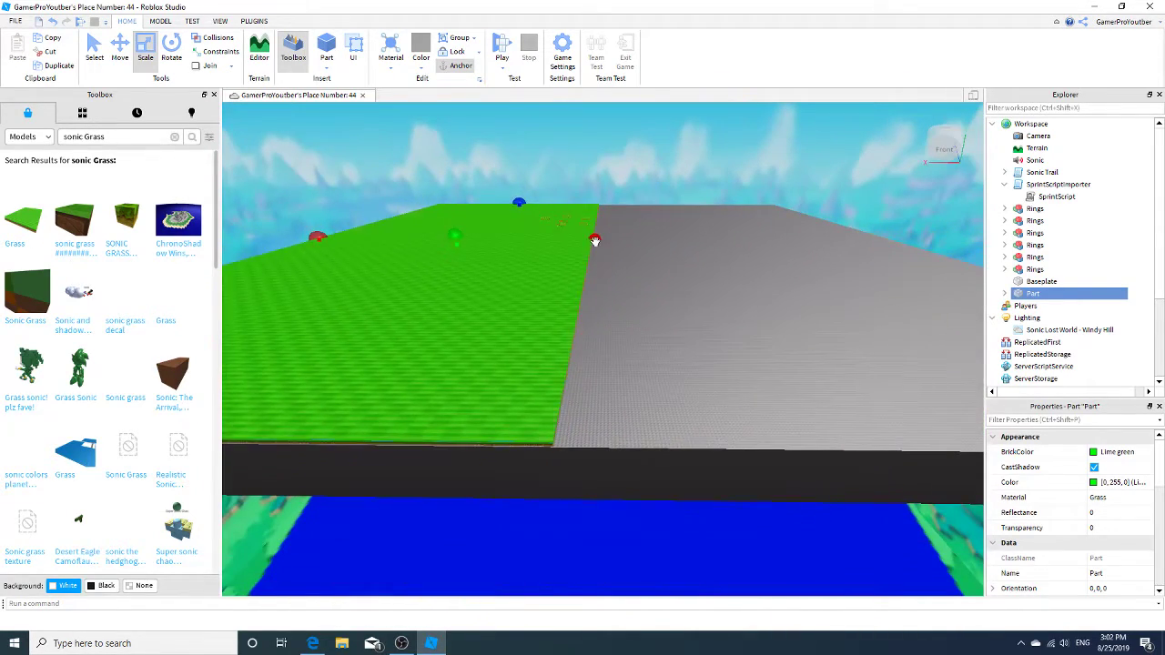
{"action": "mouse_move", "coordinate": [594, 240]}
{"action": "right_mouse_down"}
{"action": "mouse_move", "coordinate": [661, 239]}
{"action": "mouse_move", "coordinate": [678, 263]}
{"action": "mouse_move", "coordinate": [761, 274]}
{"action": "right_mouse_up"}
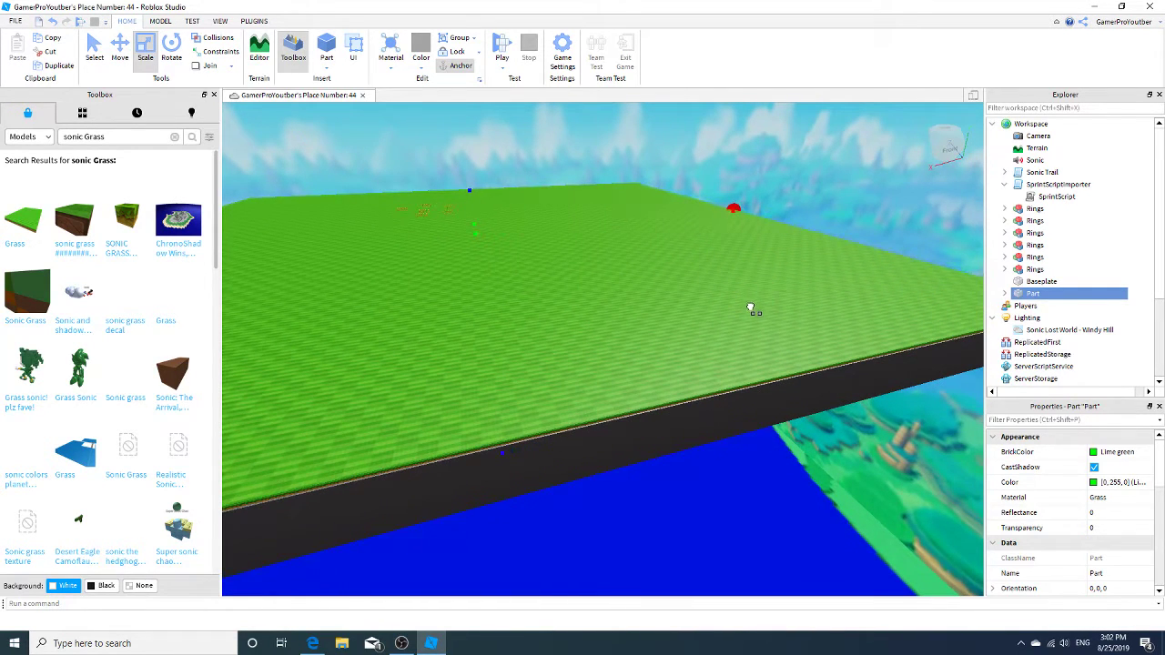
Duplicate a Rings model on the grass twice, moving the first copy well away from the group and the second between them
{"action": "right_click_drag", "start_coordinate": [752, 310], "coordinate": [752, 310]}
{"action": "key", "text": "s"}
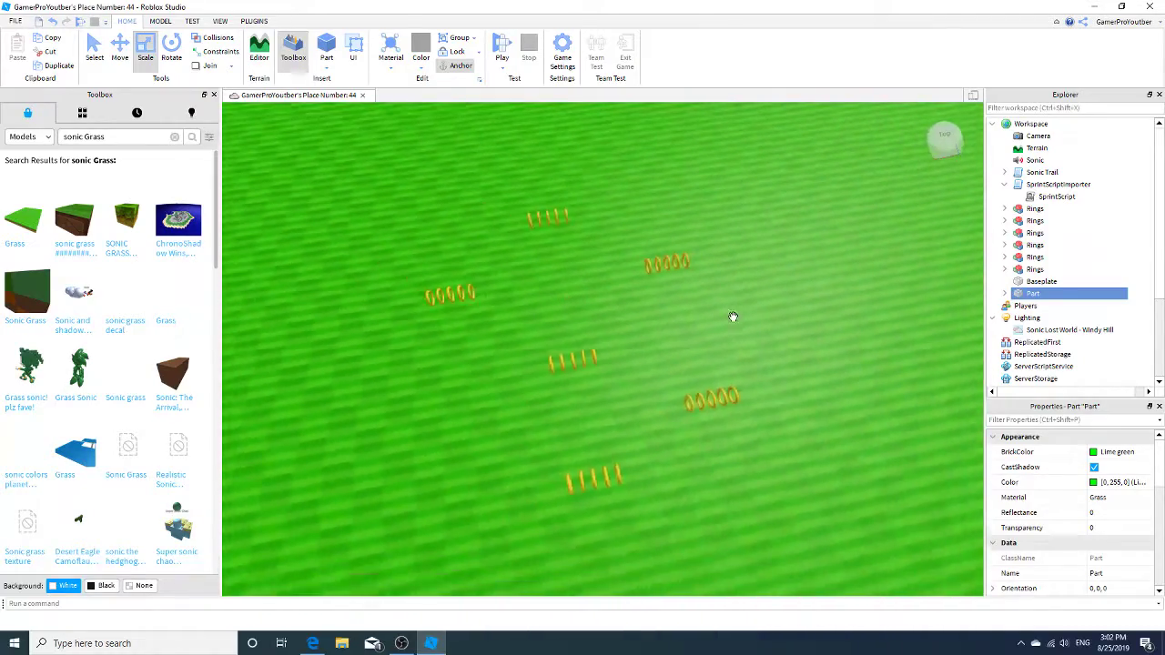
{"action": "left_click", "coordinate": [575, 356]}
{"action": "left_click", "coordinate": [575, 356]}
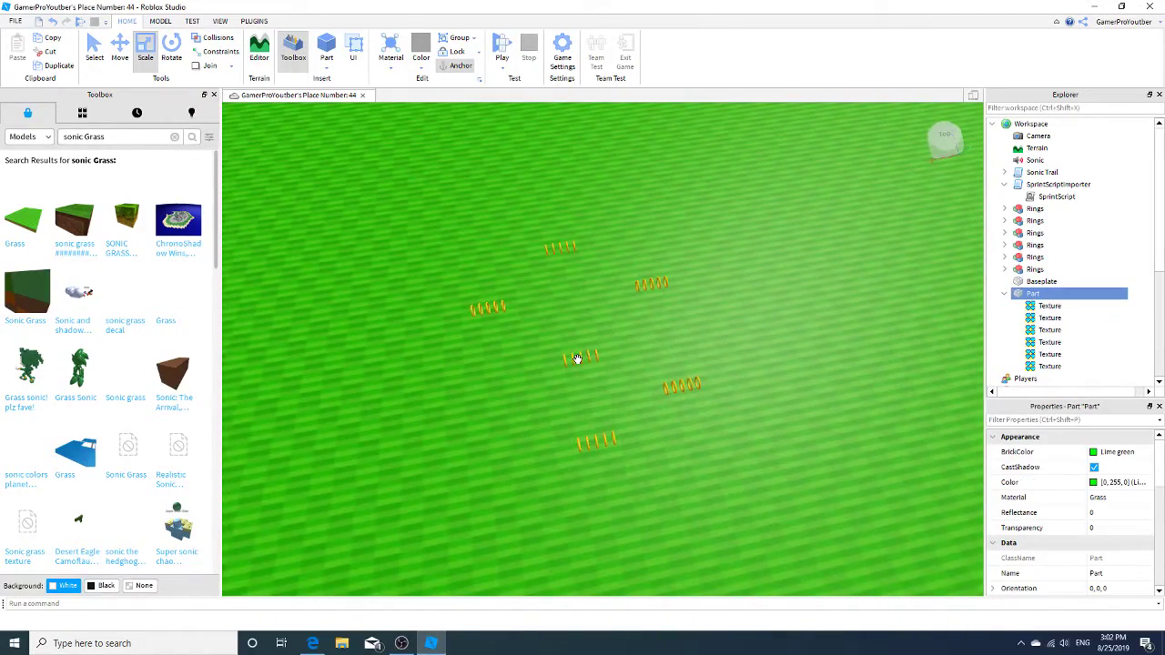
{"action": "scroll", "coordinate": [575, 357], "scroll_direction": "up", "scroll_amount": 6}
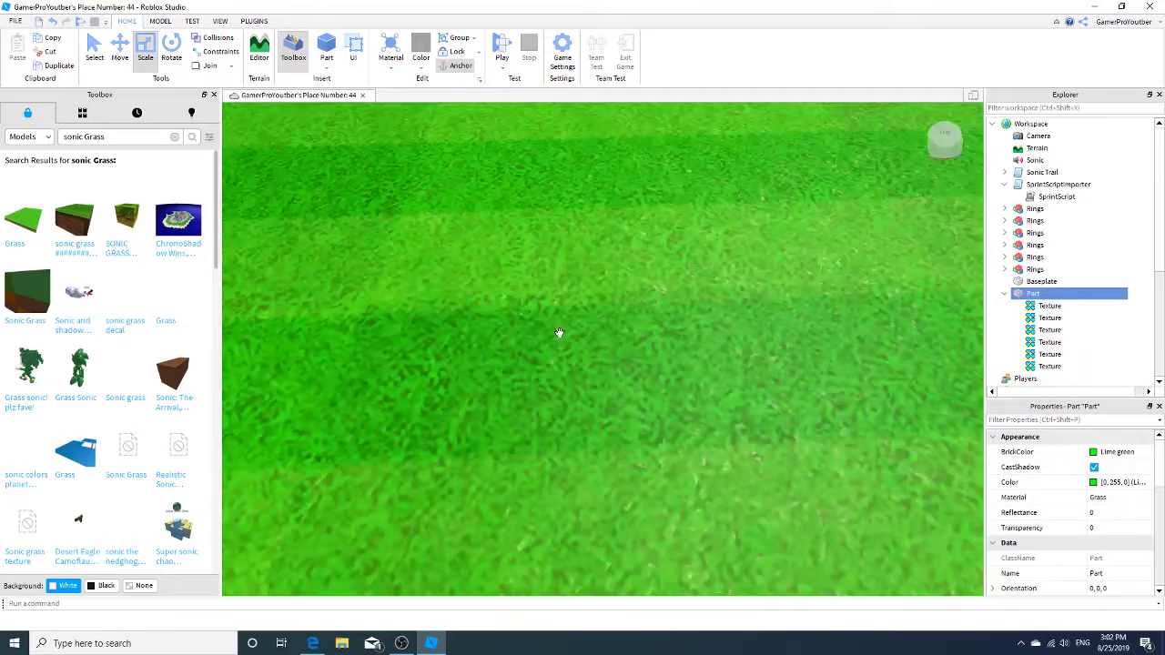
{"action": "scroll", "coordinate": [559, 333], "scroll_direction": "down", "scroll_amount": 6}
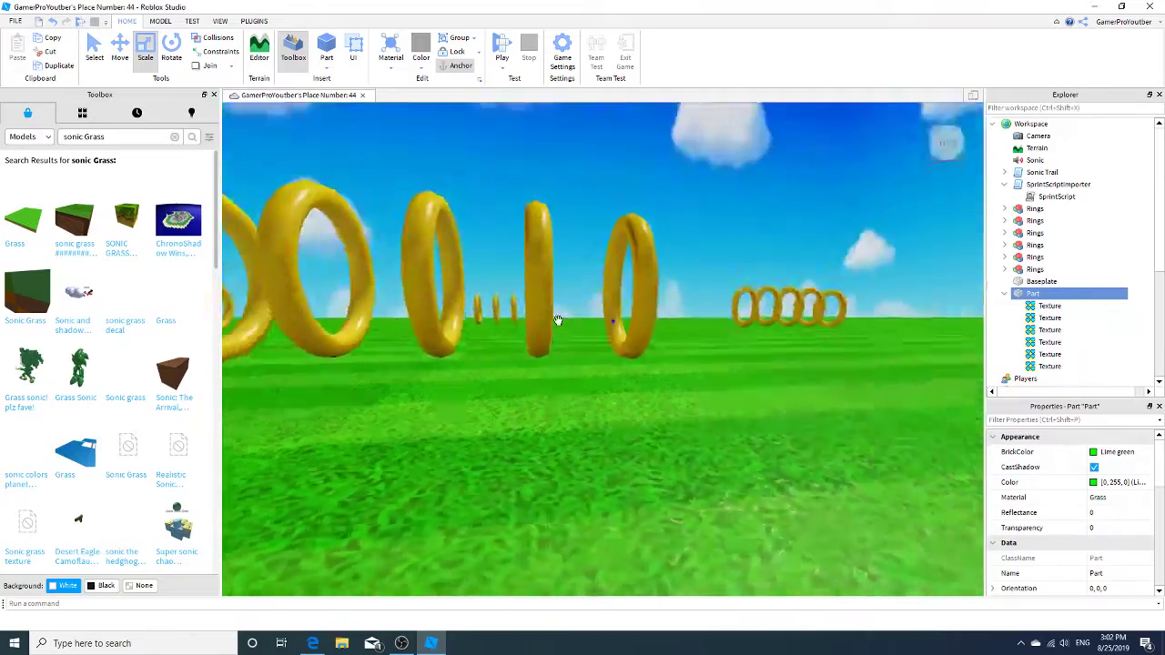
{"action": "right_click_drag", "start_coordinate": [556, 321], "coordinate": [556, 322]}
{"action": "left_click", "coordinate": [533, 424]}
{"action": "scroll", "coordinate": [531, 442], "scroll_direction": "down", "scroll_amount": 15}
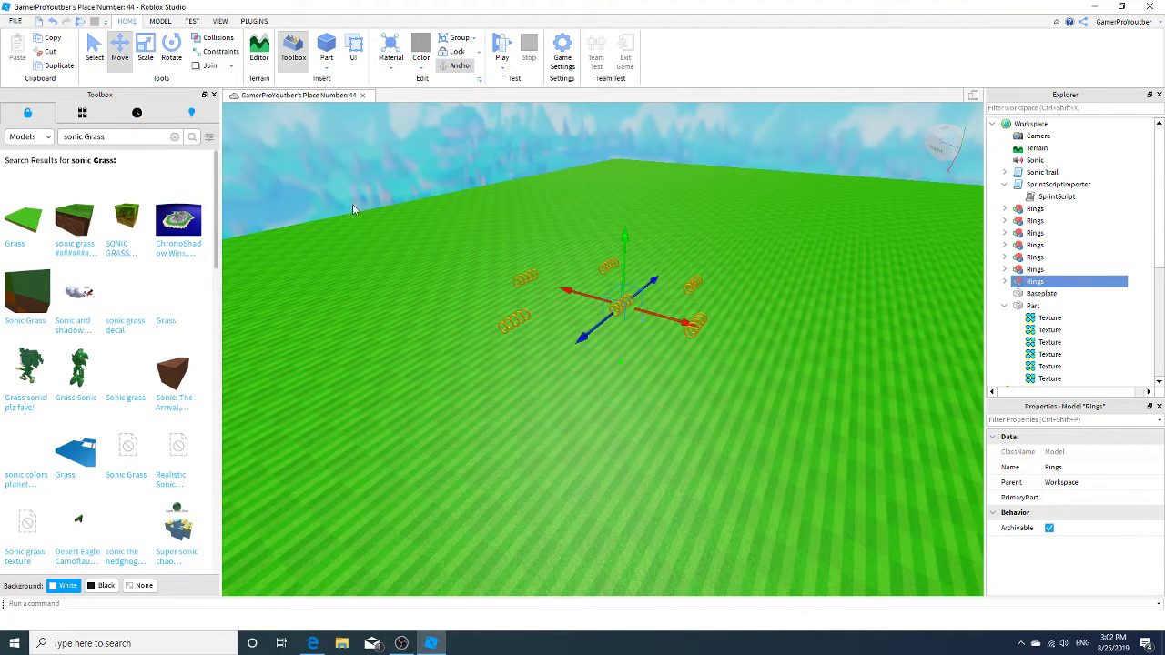
{"action": "left_click_drag", "start_coordinate": [583, 340], "coordinate": [405, 525]}
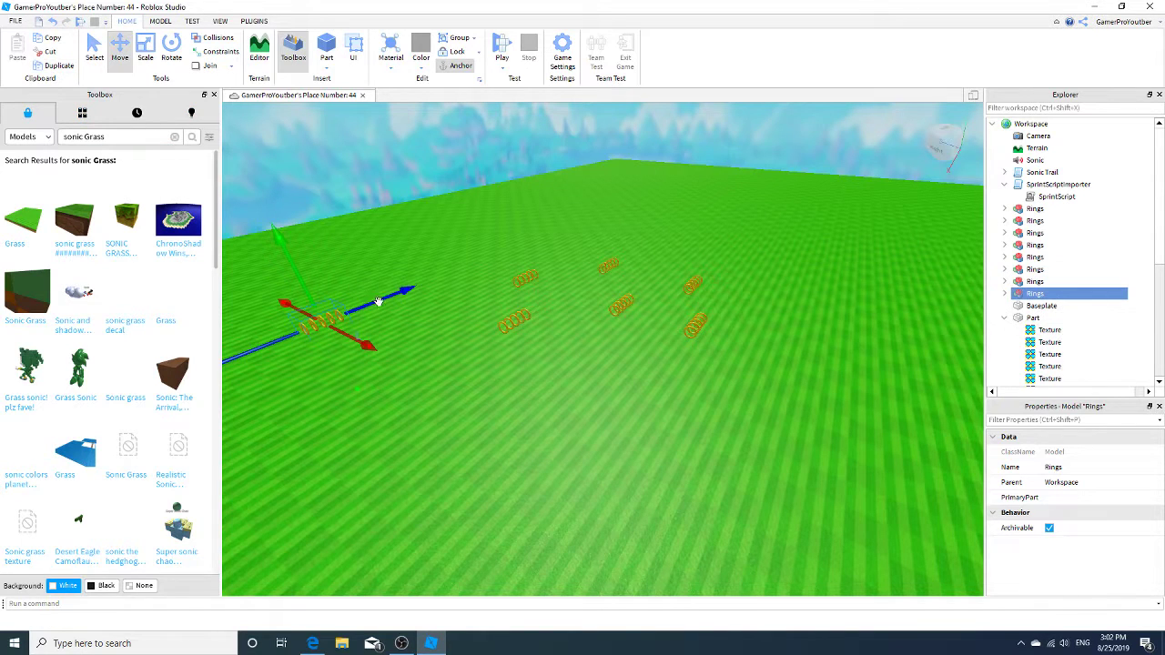
{"action": "left_click_drag", "start_coordinate": [461, 265], "coordinate": [474, 246]}
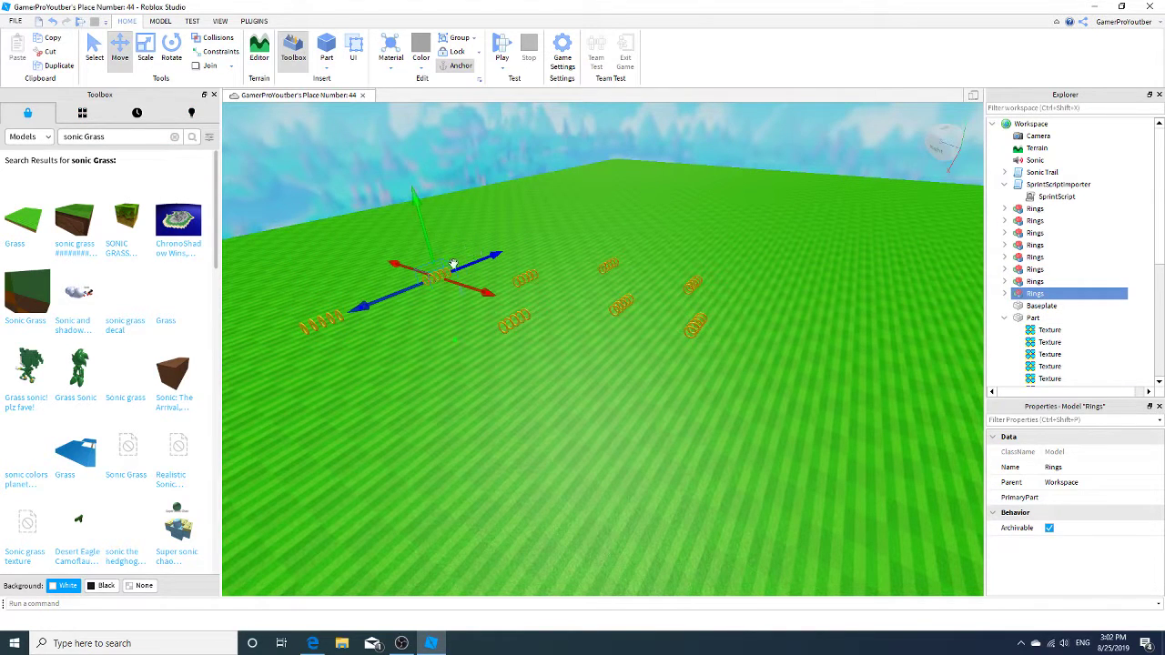
Set the Baseplate's BrickColor to Br. yellowish orange so its sides look like dirt beneath the grass
{"action": "right_click_drag", "start_coordinate": [341, 198], "coordinate": [356, 229]}
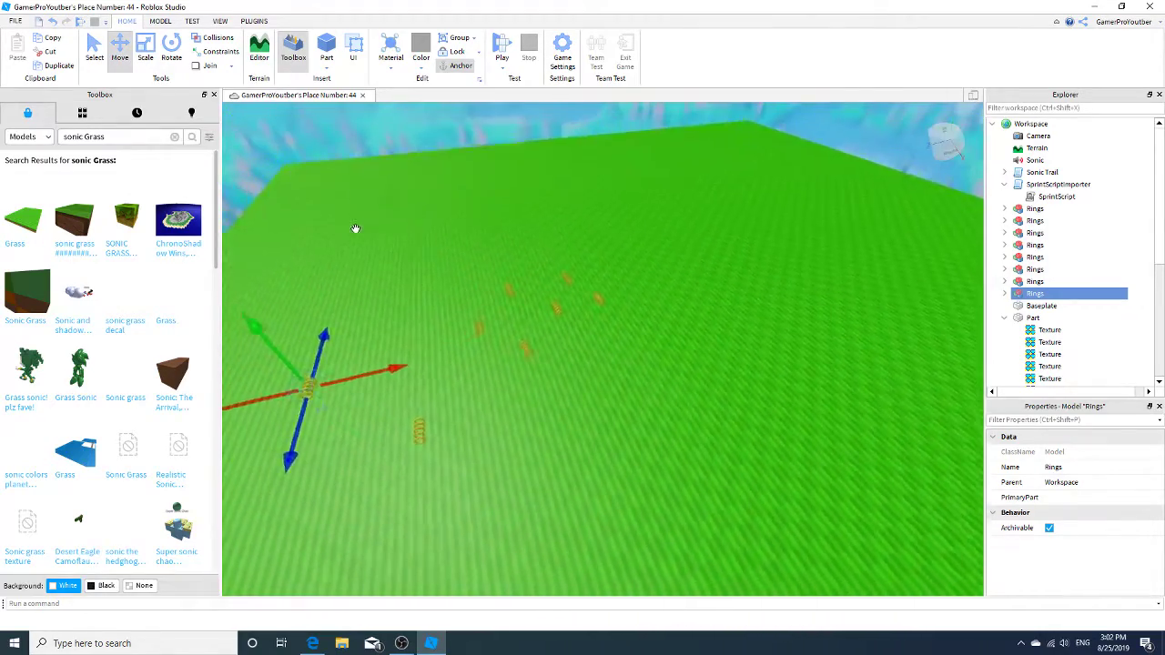
{"action": "scroll", "coordinate": [426, 368], "scroll_direction": "down", "scroll_amount": 5}
{"action": "right_click_drag", "start_coordinate": [492, 367], "coordinate": [492, 372]}
{"action": "left_click", "coordinate": [494, 368]}
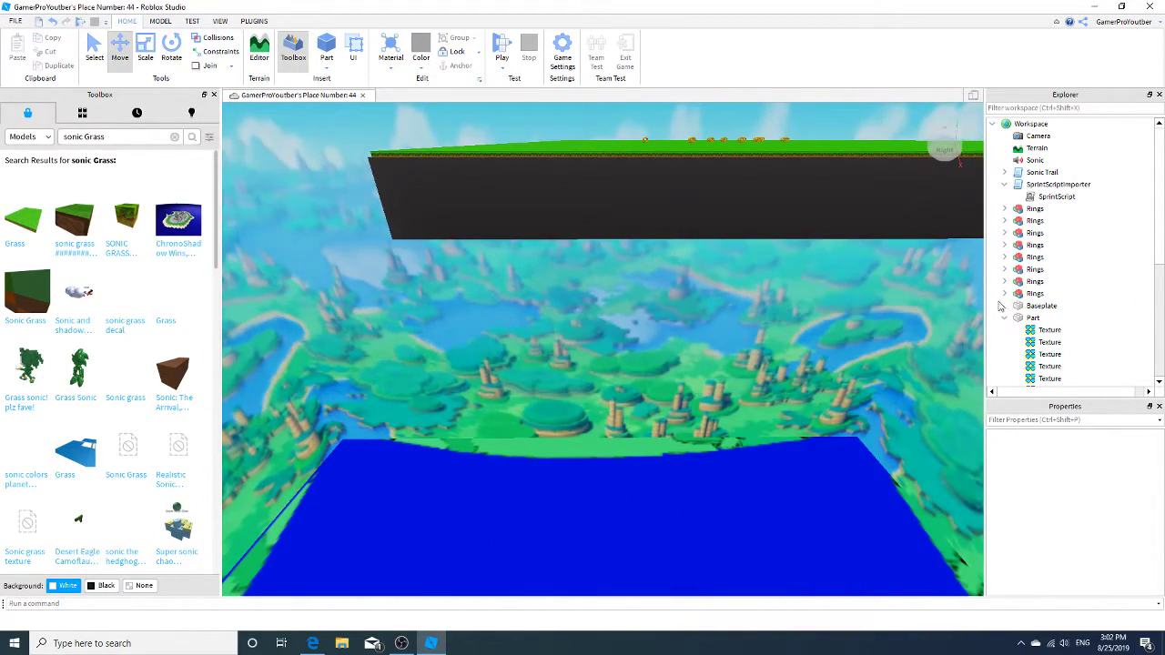
{"action": "left_click", "coordinate": [1033, 307]}
{"action": "right_click_drag", "start_coordinate": [876, 223], "coordinate": [876, 223]}
{"action": "key", "text": "s"}
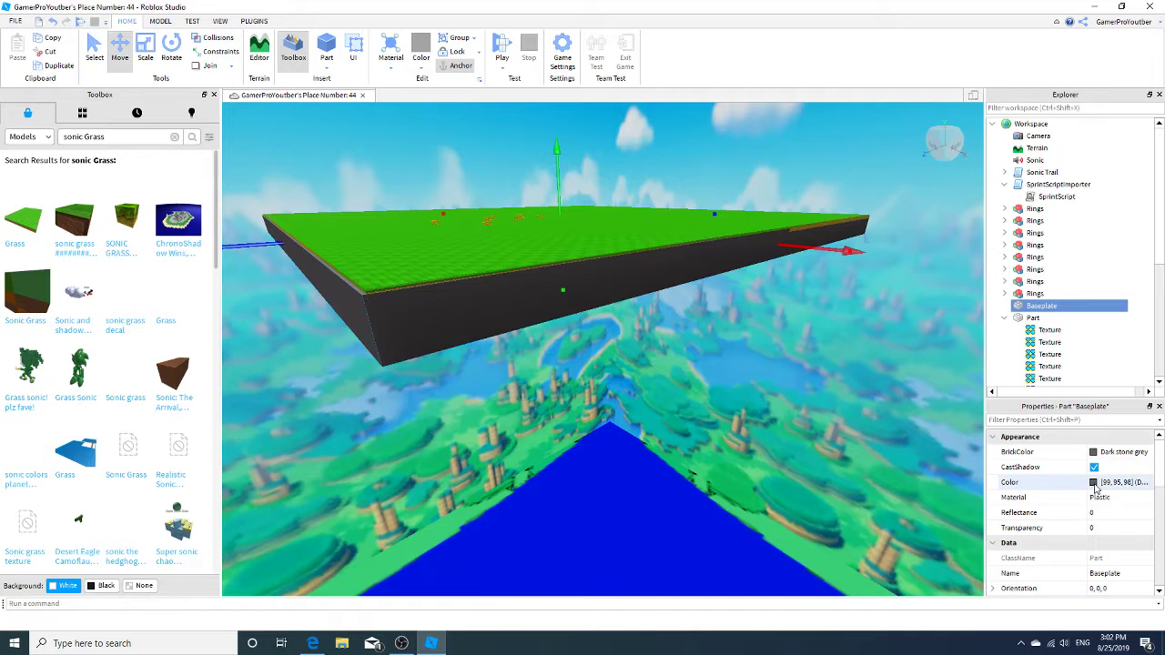
{"action": "left_click", "coordinate": [1093, 453]}
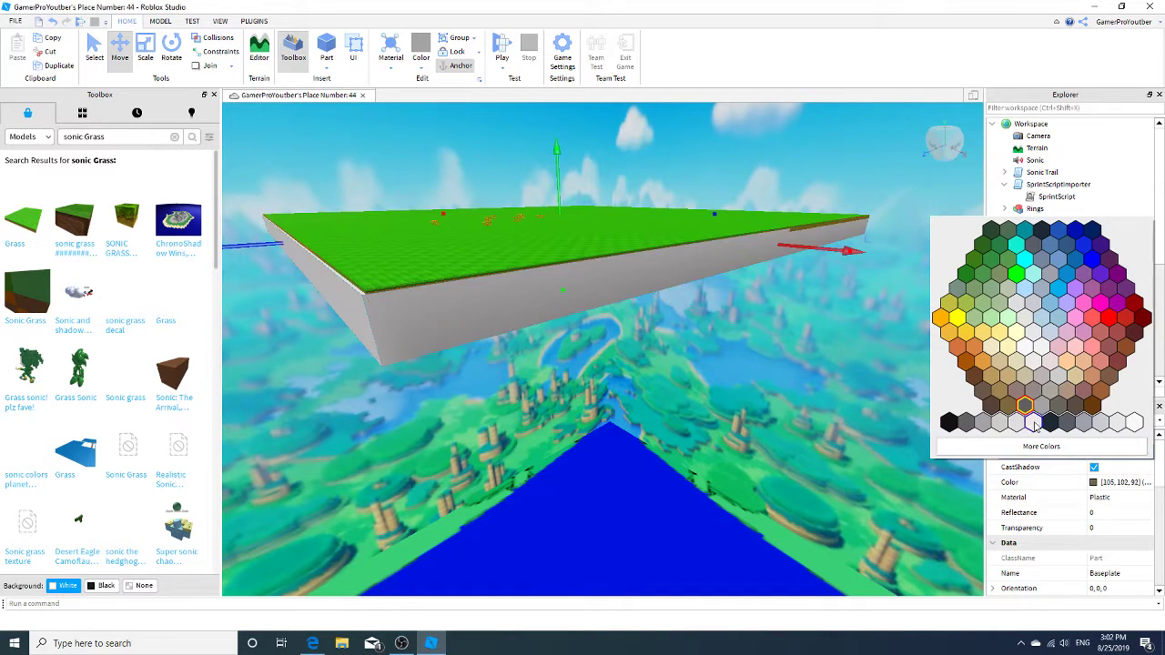
{"action": "left_click", "coordinate": [983, 363]}
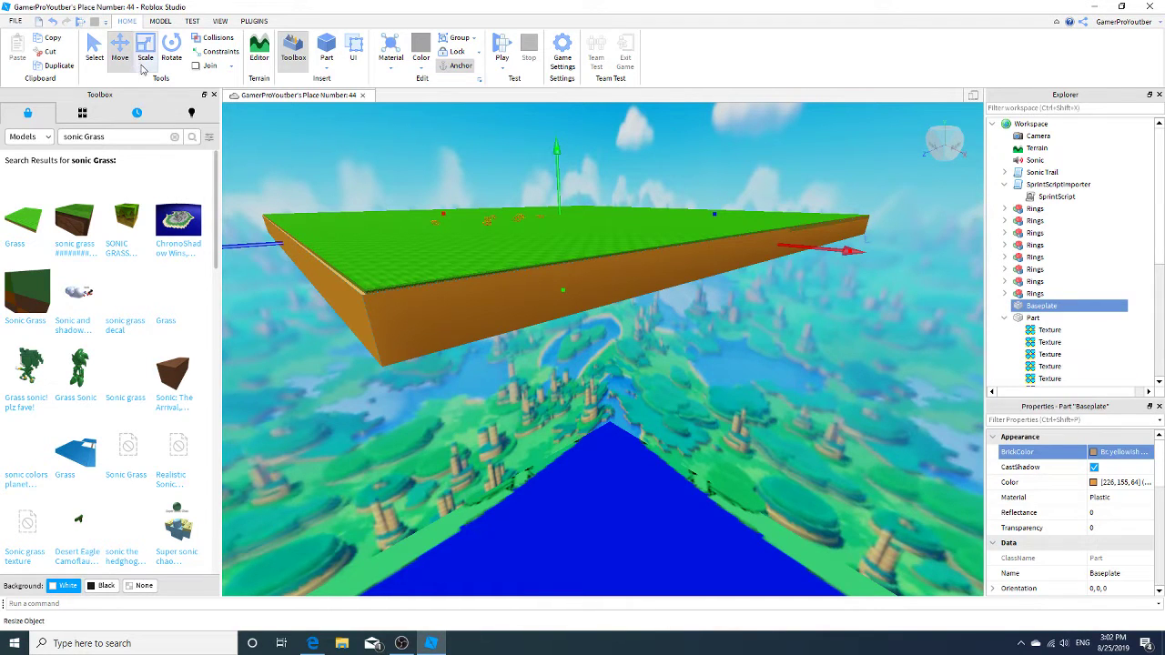
Scale the orange baseplate inward along its red and blue axes so its sides sit inside the grass part's edges
{"action": "left_click_drag", "start_coordinate": [781, 248], "coordinate": [749, 227]}
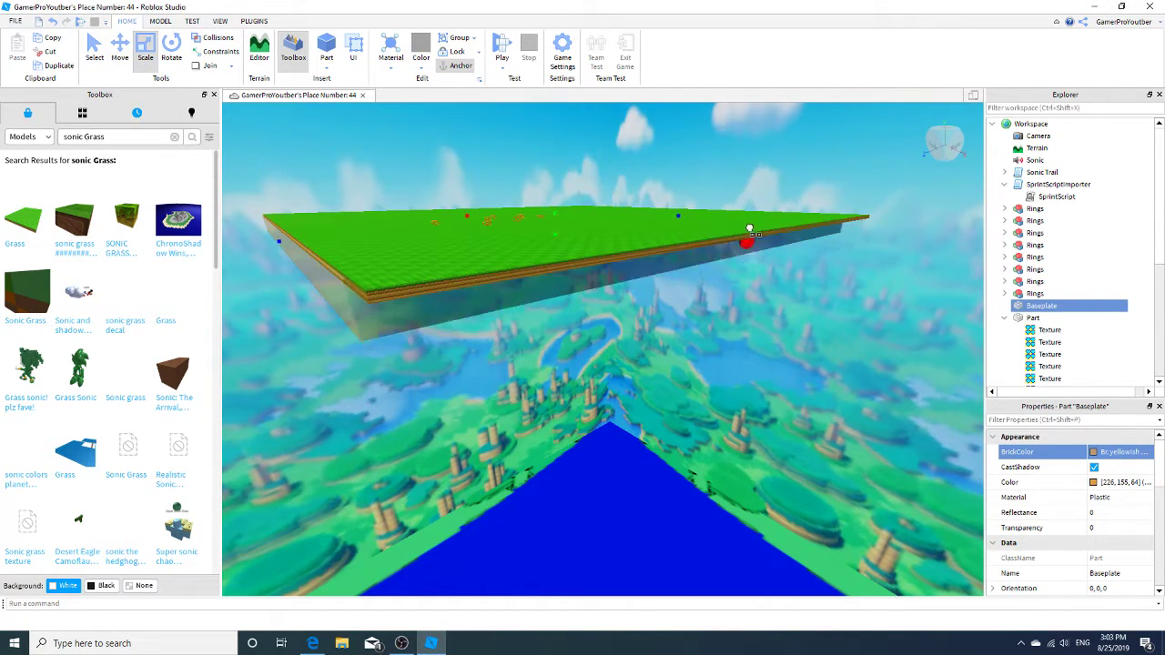
{"action": "key", "text": "a"}
{"action": "right_click_drag", "start_coordinate": [716, 222], "coordinate": [635, 211]}
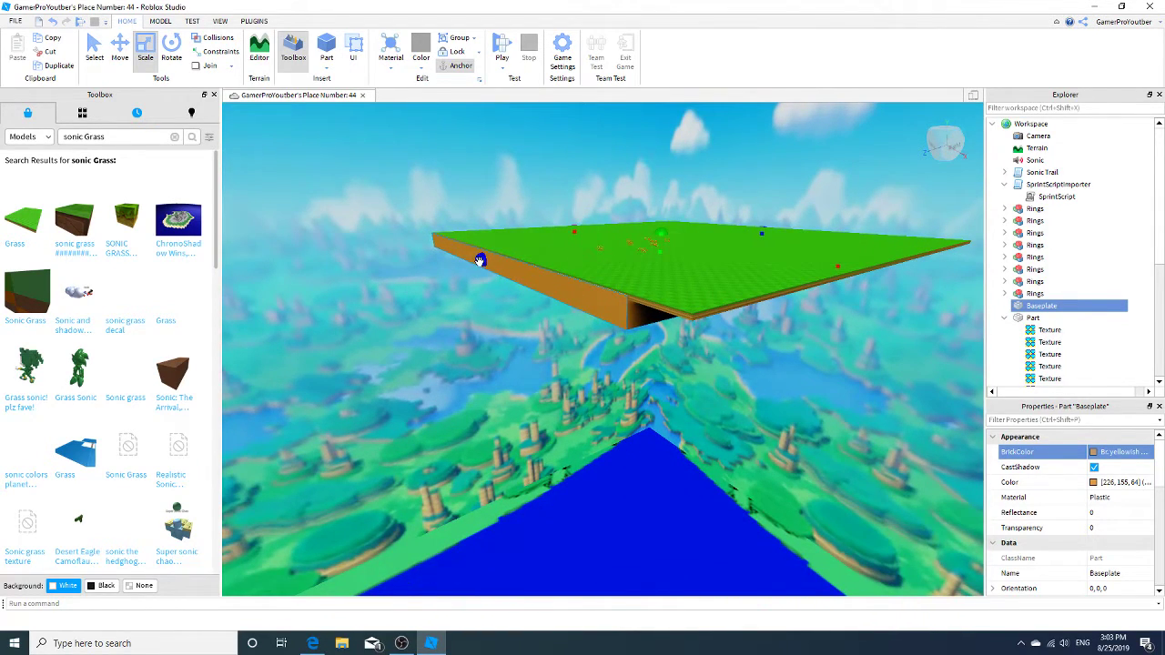
{"action": "right_click_drag", "start_coordinate": [498, 266], "coordinate": [498, 265]}
{"action": "key", "text": "a"}
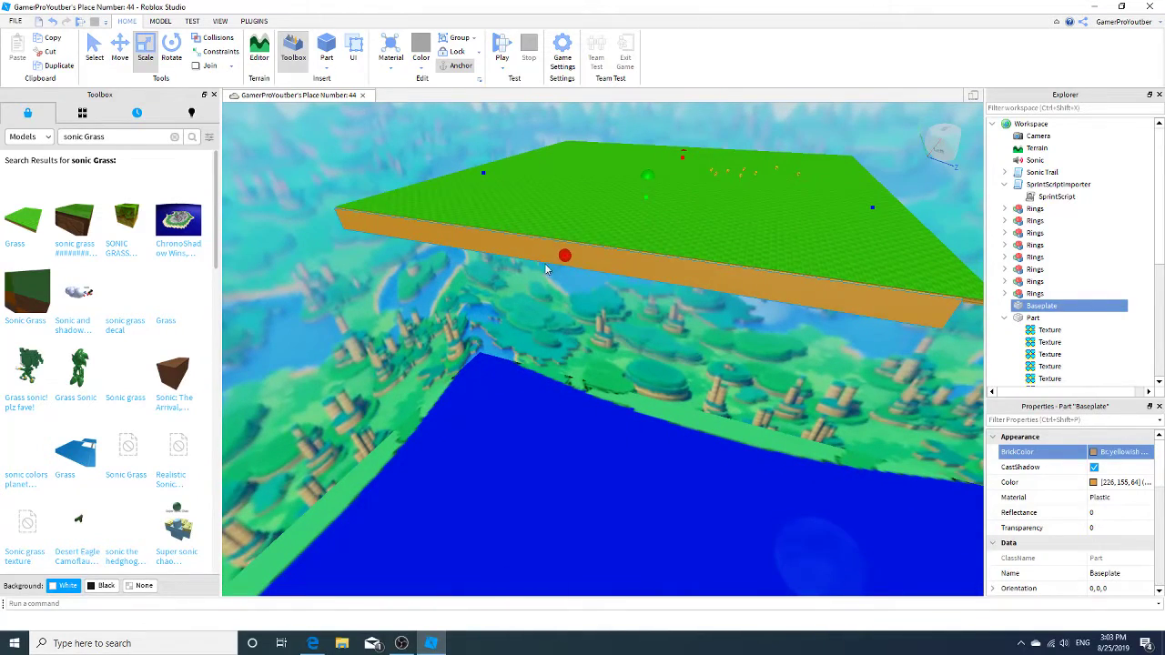
{"action": "right_click_drag", "start_coordinate": [583, 242], "coordinate": [582, 243]}
{"action": "key", "text": "w"}
{"action": "key", "text": "s"}
{"action": "key", "text": "a"}
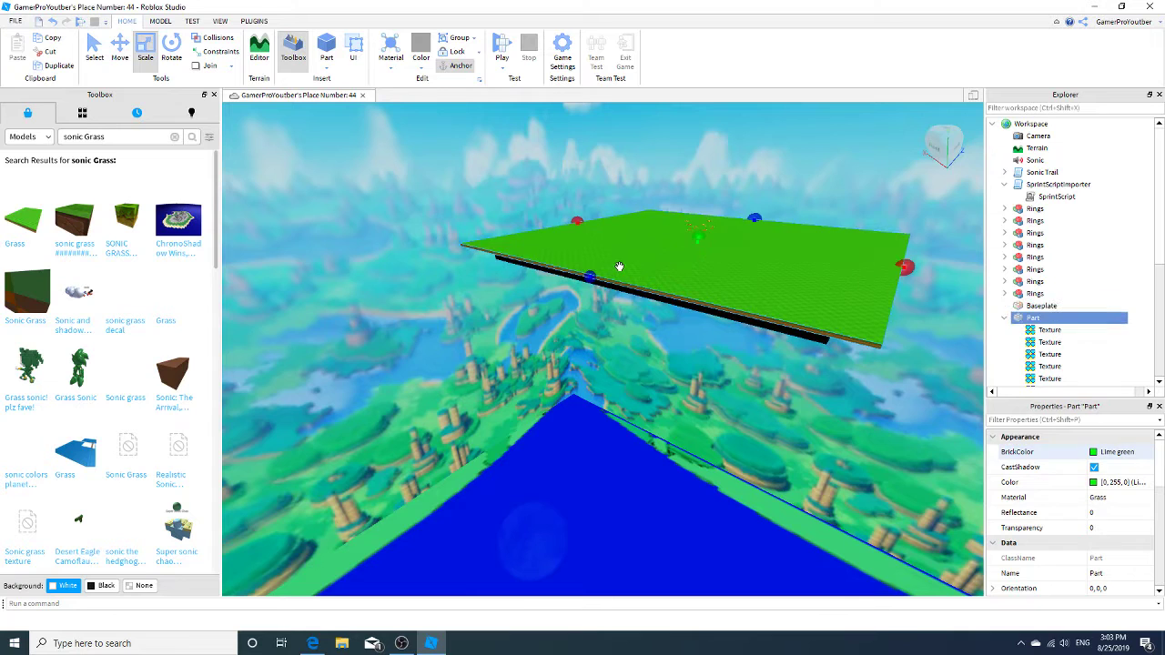
Trim the overhanging grass part on one blue-axis side and one red-axis side to meet the baseplate's edges
{"action": "left_click_drag", "start_coordinate": [591, 278], "coordinate": [603, 274]}
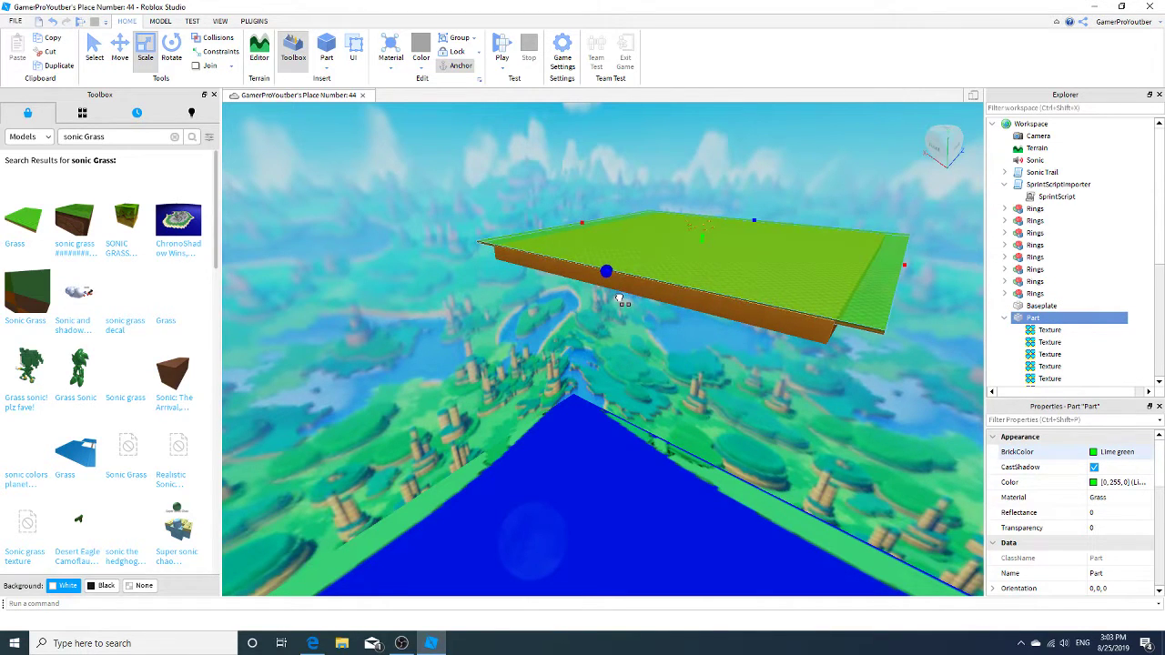
{"action": "right_click_drag", "start_coordinate": [619, 299], "coordinate": [626, 286]}
{"action": "left_click_drag", "start_coordinate": [723, 179], "coordinate": [724, 190]}
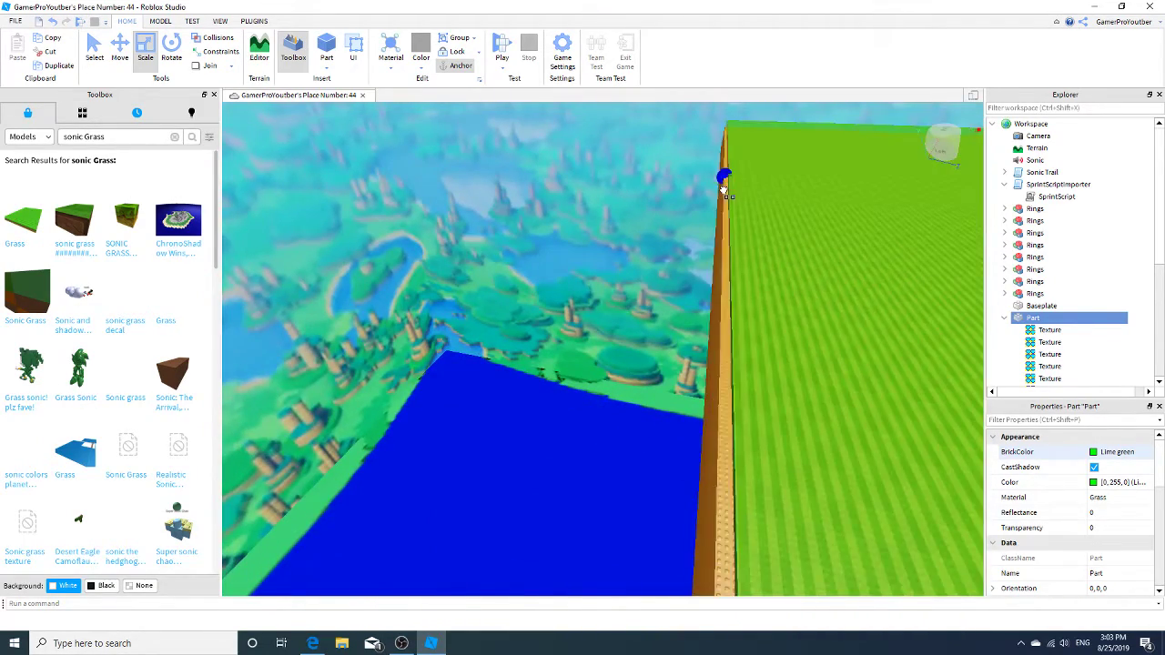
{"action": "right_click_drag", "start_coordinate": [717, 194], "coordinate": [625, 273]}
{"action": "left_click_drag", "start_coordinate": [603, 283], "coordinate": [575, 285]}
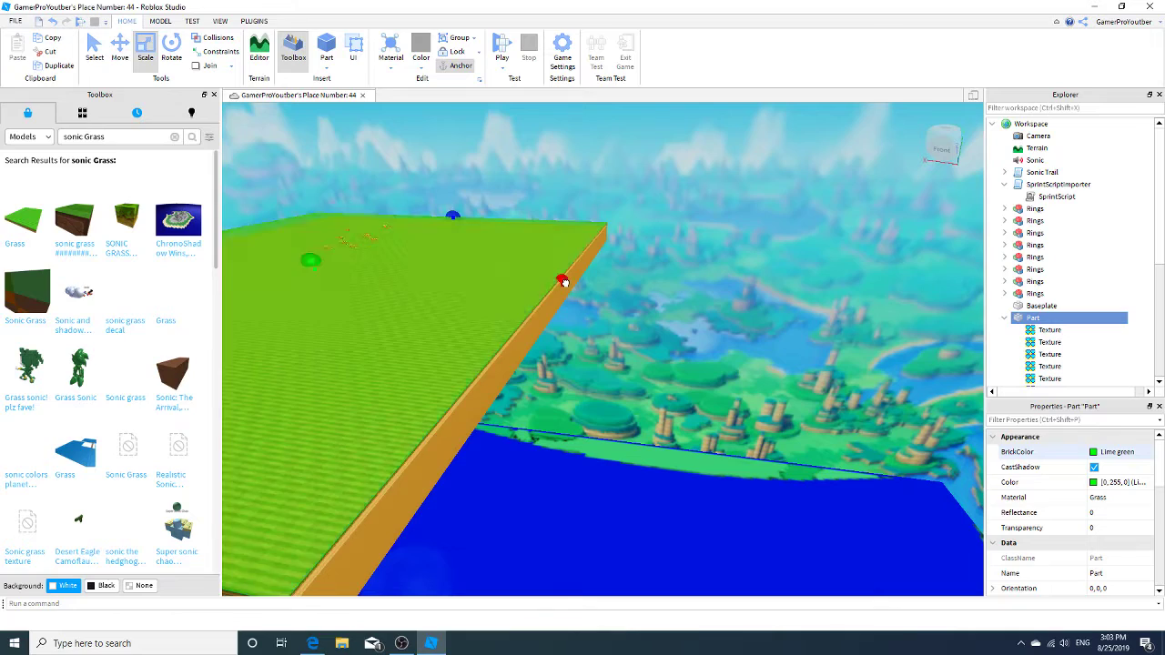
Trim the grass part on the opposite blue-axis and red-axis sides so it fits the baseplate all around
{"action": "right_click_drag", "start_coordinate": [568, 282], "coordinate": [593, 292]}
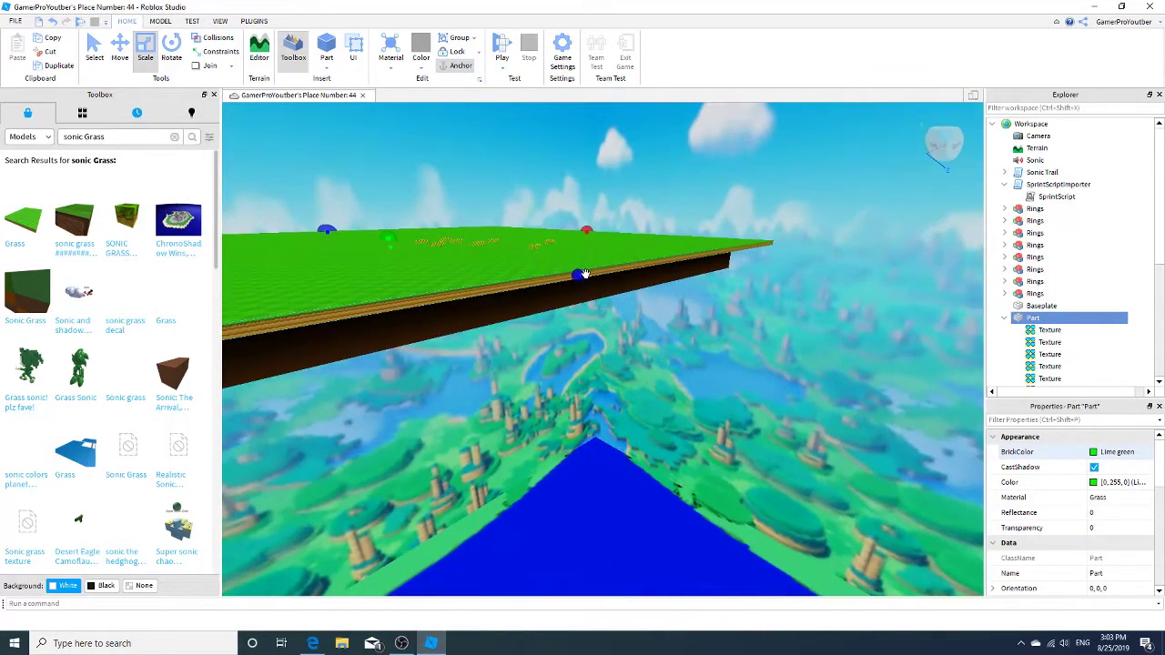
{"action": "left_click_drag", "start_coordinate": [579, 275], "coordinate": [568, 277]}
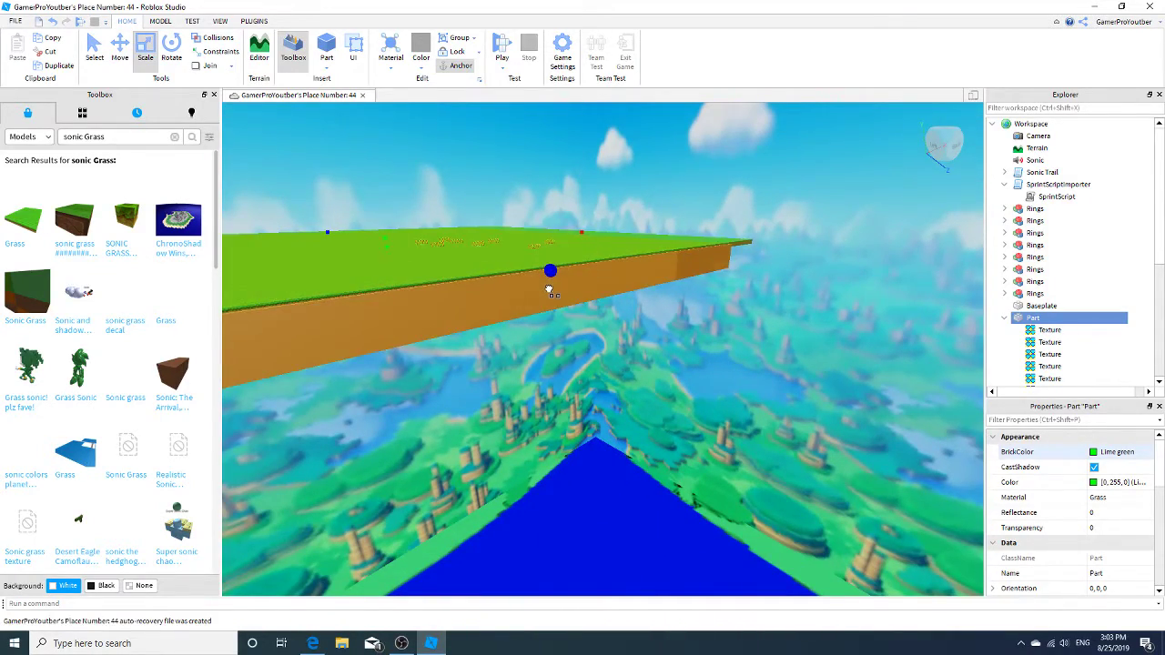
{"action": "right_click_drag", "start_coordinate": [550, 291], "coordinate": [549, 290]}
{"action": "scroll", "coordinate": [549, 290], "scroll_direction": "down", "scroll_amount": 1}
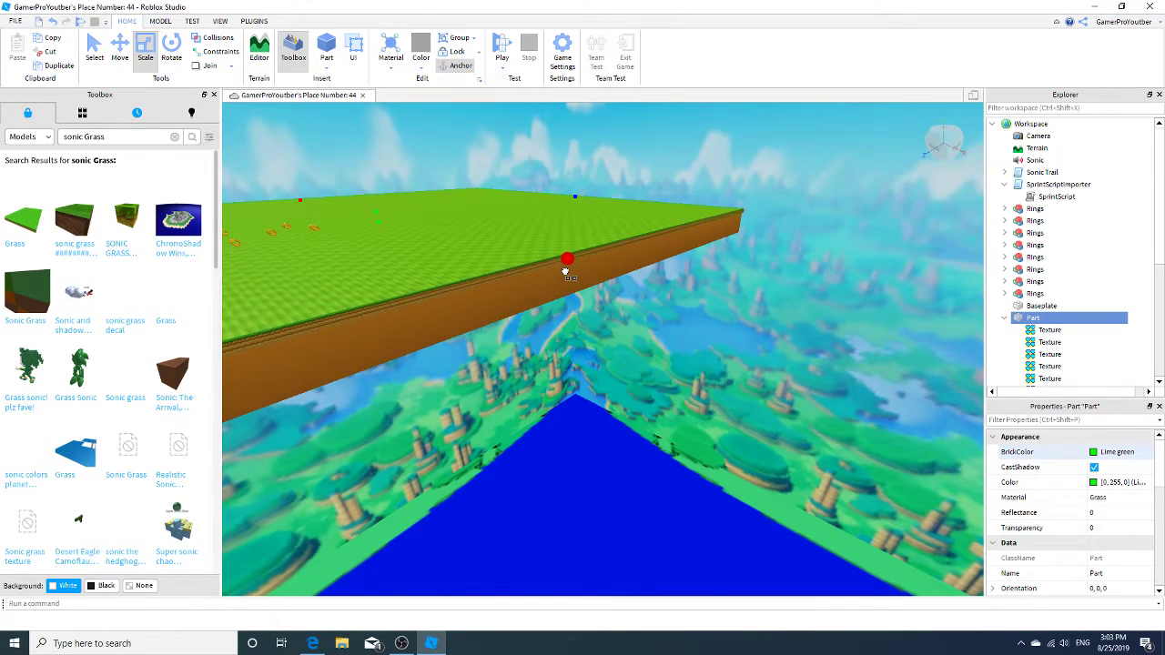
{"action": "right_click_drag", "start_coordinate": [566, 272], "coordinate": [575, 276]}
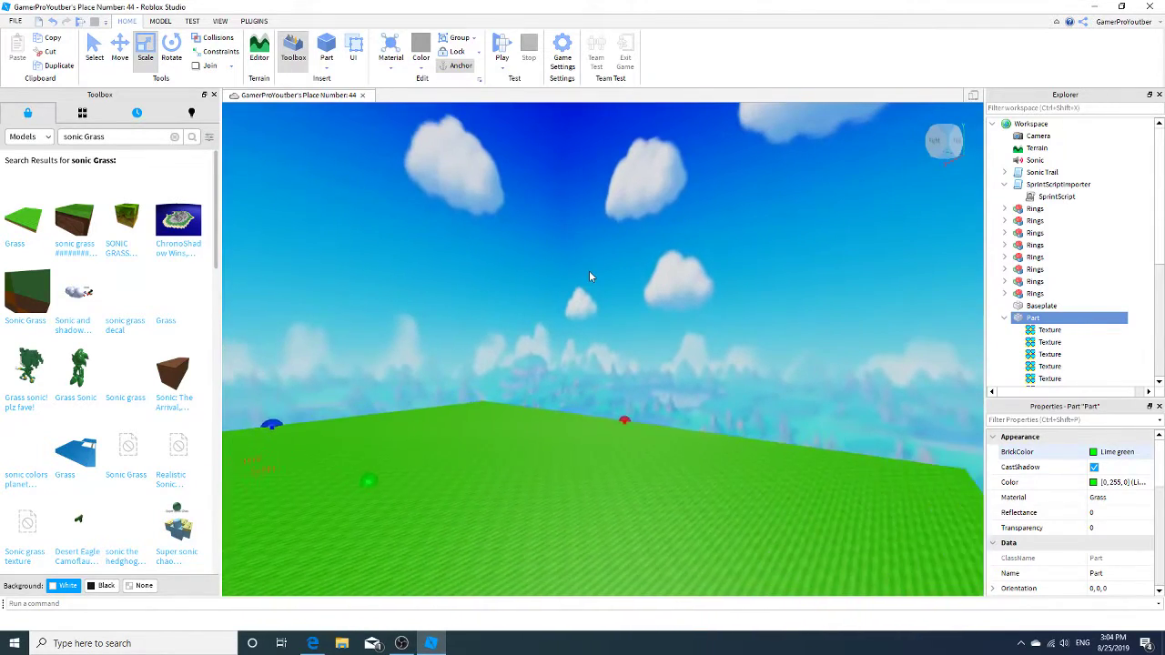
Search the model library for "sonic" and insert the Sonic Loop model onto the grass
{"action": "left_click", "coordinate": [589, 275]}
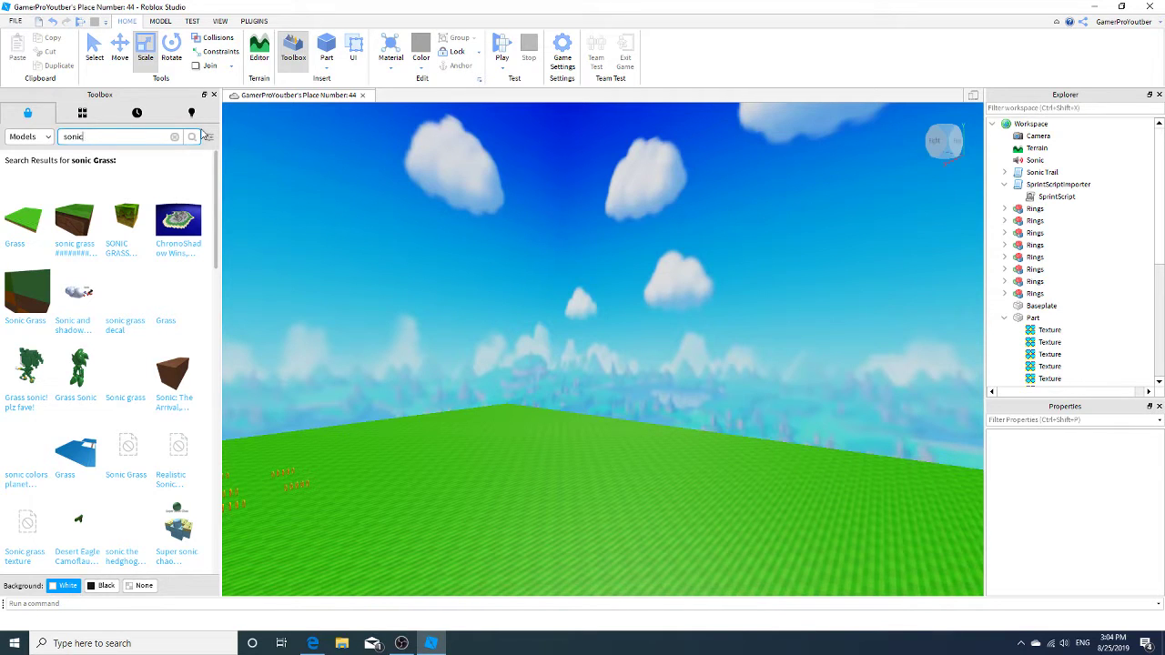
{"action": "key", "text": "Return"}
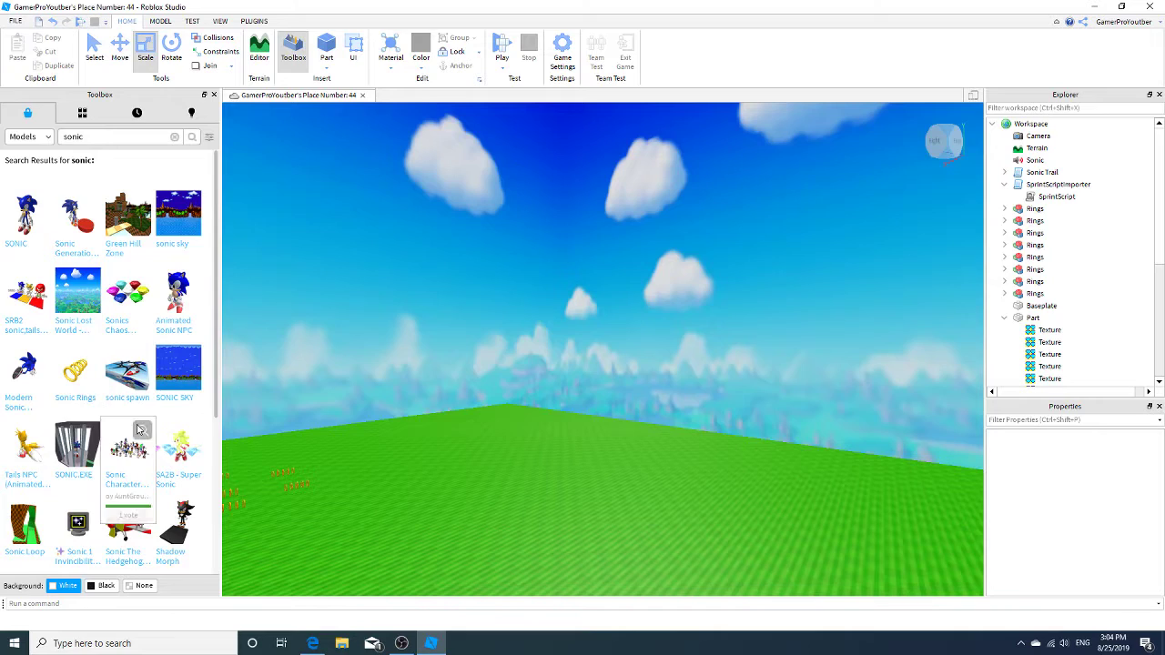
{"action": "scroll", "coordinate": [136, 419], "scroll_direction": "down", "scroll_amount": 3}
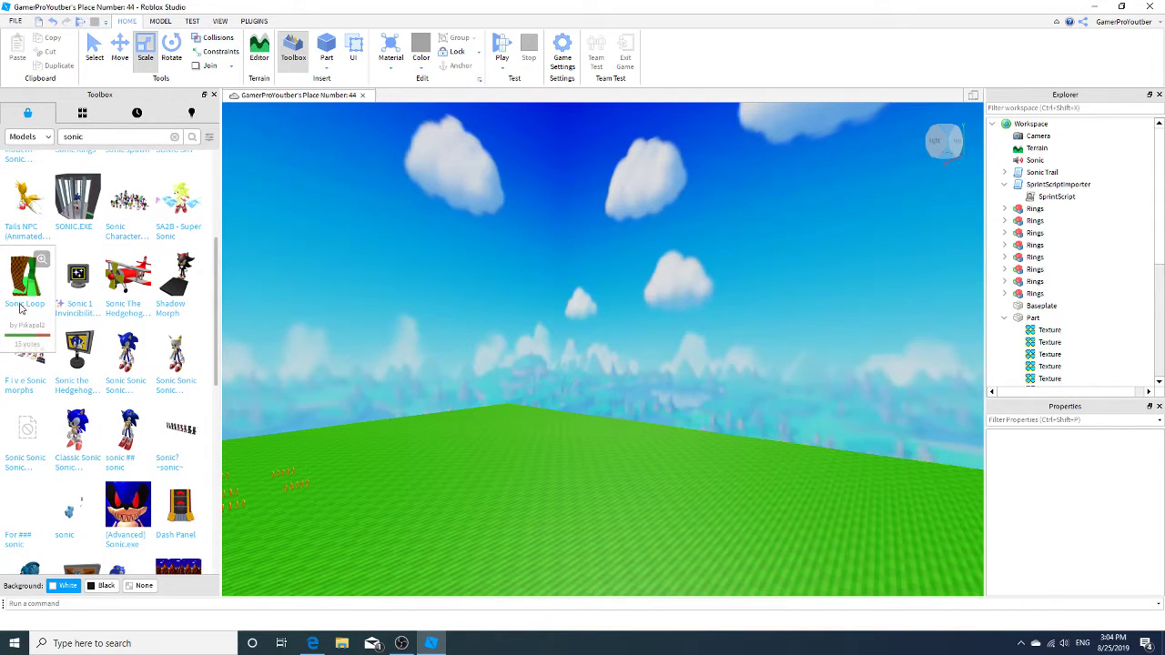
{"action": "right_click_drag", "start_coordinate": [608, 355], "coordinate": [608, 356]}
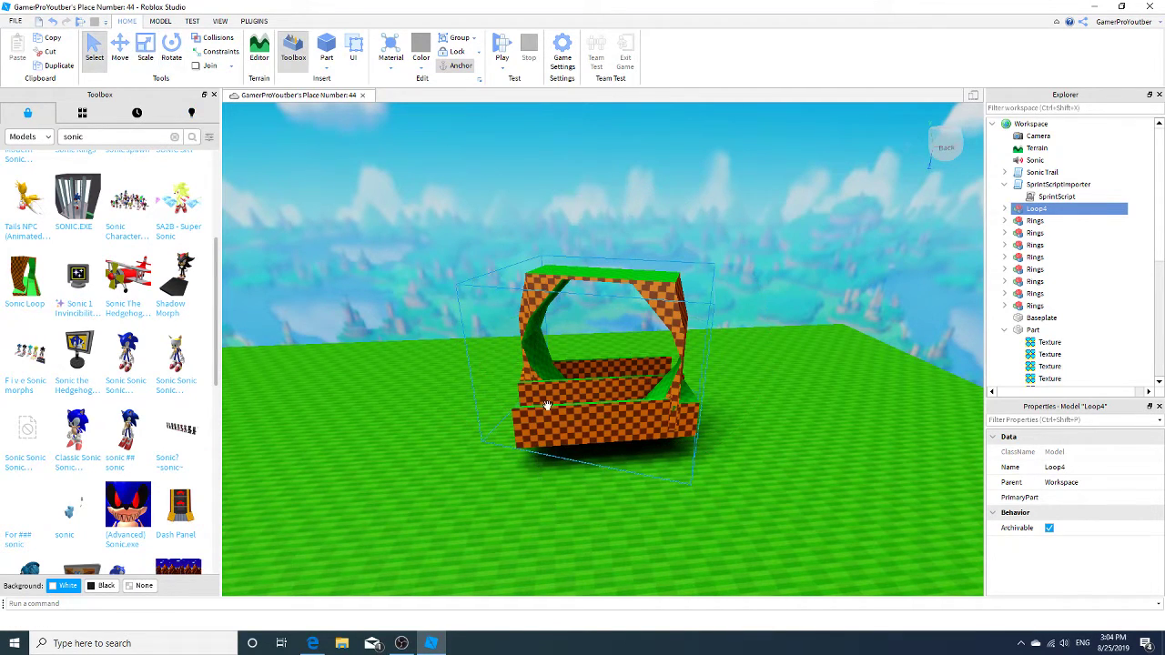
Move the loop model across the grass to the platform's outer edge, well away from the rings
{"action": "left_click_drag", "start_coordinate": [547, 406], "coordinate": [486, 424]}
{"action": "right_click_drag", "start_coordinate": [486, 424], "coordinate": [482, 424]}
{"action": "left_click_drag", "start_coordinate": [482, 424], "coordinate": [369, 409]}
{"action": "right_click_drag", "start_coordinate": [369, 409], "coordinate": [368, 410]}
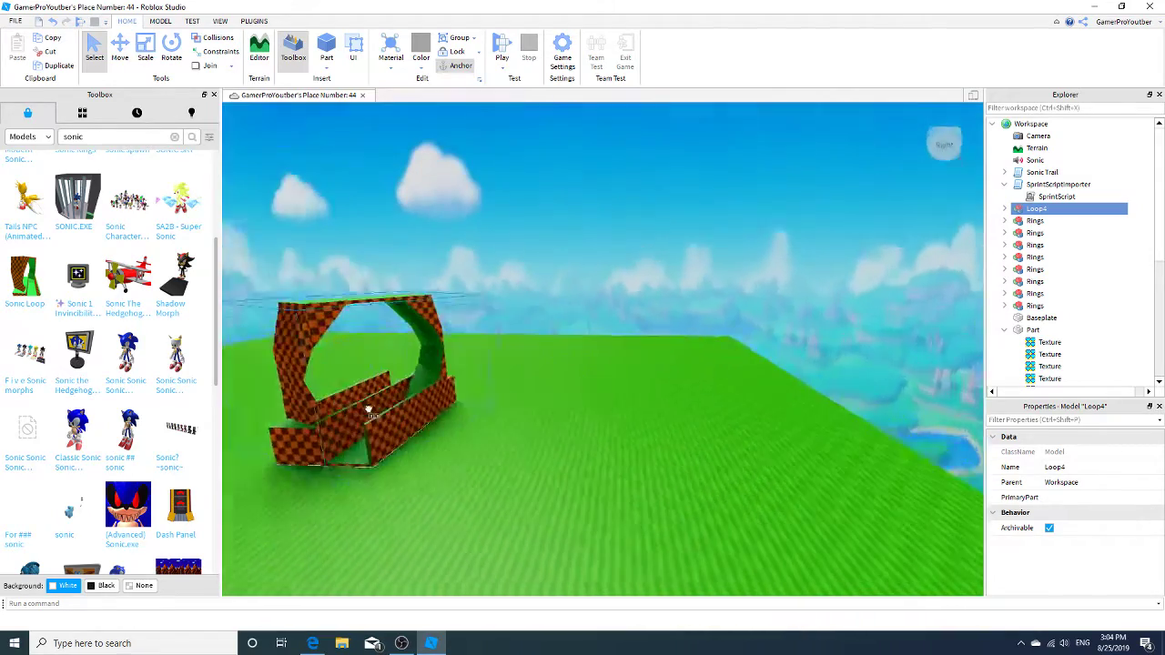
{"action": "left_click_drag", "start_coordinate": [369, 414], "coordinate": [517, 423]}
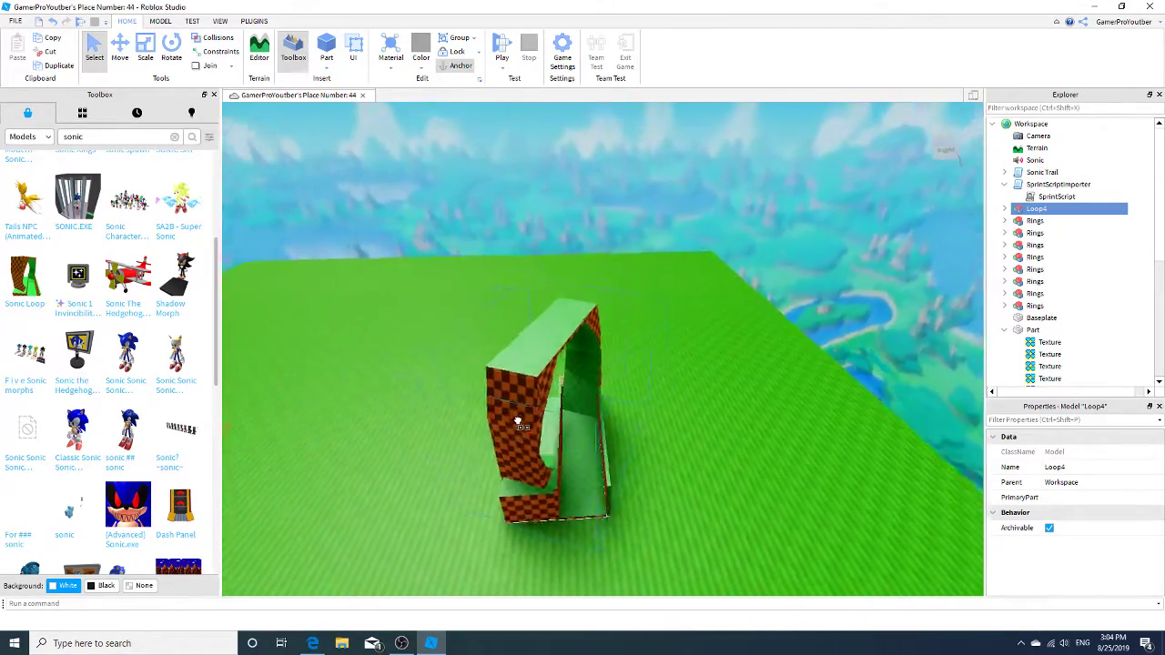
{"action": "right_click_drag", "start_coordinate": [518, 422], "coordinate": [520, 422]}
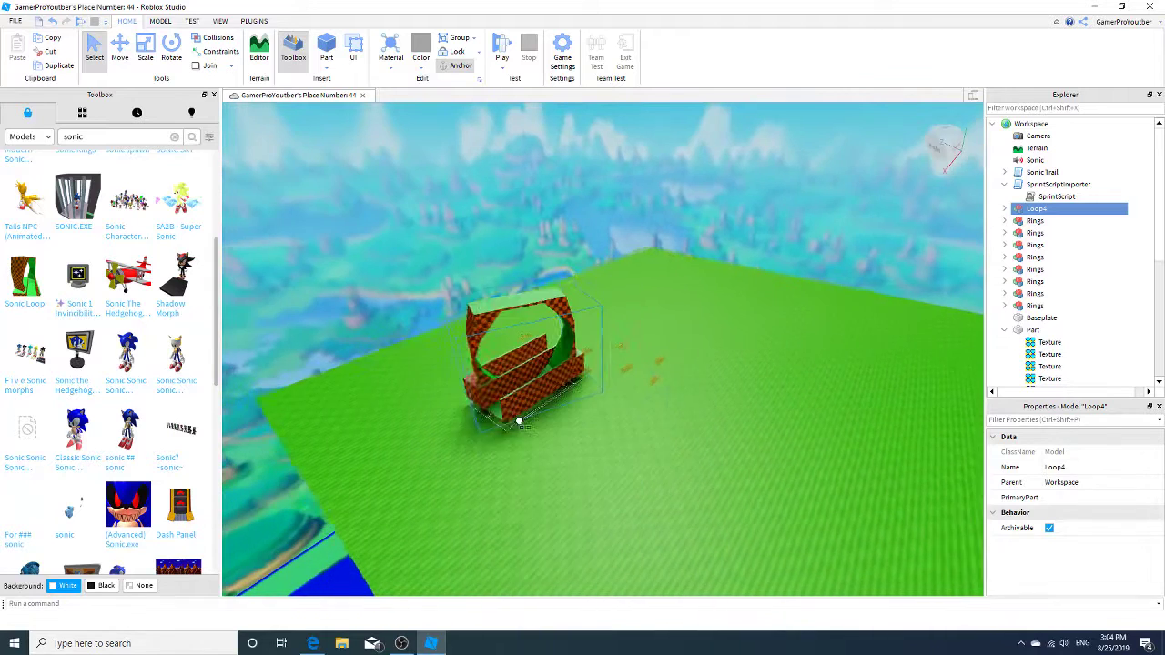
{"action": "left_click_drag", "start_coordinate": [519, 422], "coordinate": [518, 422]}
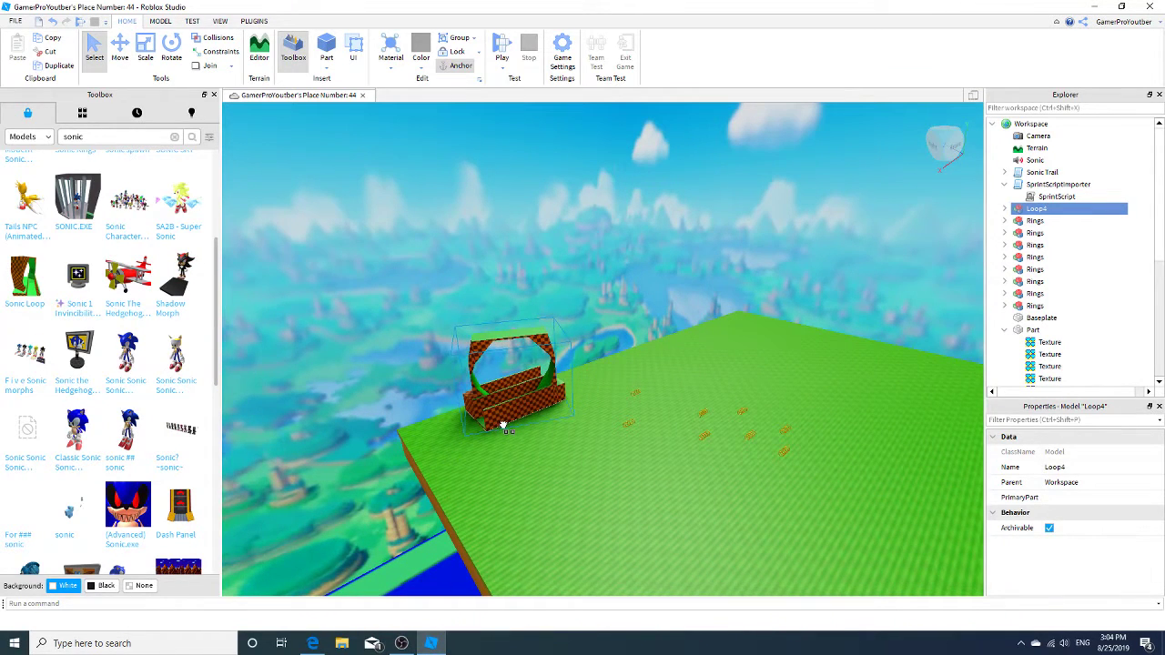
Shift the loop along its blue and red axes so it stands fully on the grass near the platform's edge
{"action": "left_click", "coordinate": [442, 194]}
{"action": "scroll", "coordinate": [442, 229], "scroll_direction": "up", "scroll_amount": 2}
{"action": "right_click_drag", "start_coordinate": [442, 228], "coordinate": [443, 229]}
{"action": "scroll", "coordinate": [443, 229], "scroll_direction": "up", "scroll_amount": 3}
{"action": "scroll", "coordinate": [442, 229], "scroll_direction": "up", "scroll_amount": 3}
{"action": "scroll", "coordinate": [442, 228], "scroll_direction": "down", "scroll_amount": 4}
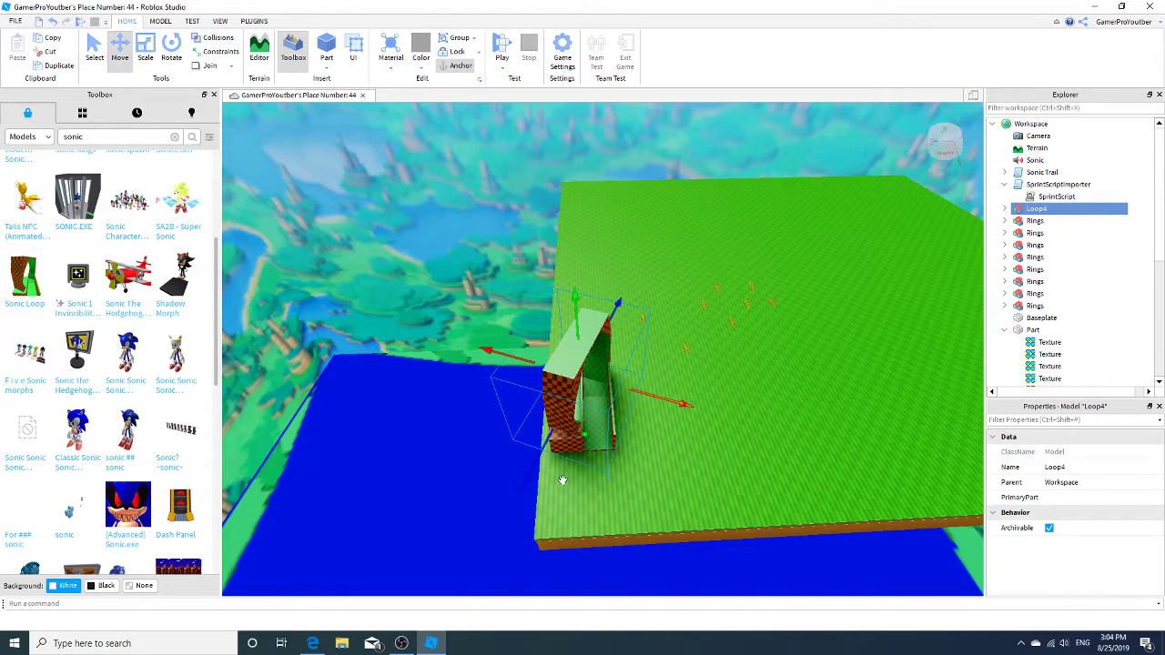
{"action": "left_click_drag", "start_coordinate": [533, 472], "coordinate": [560, 410]}
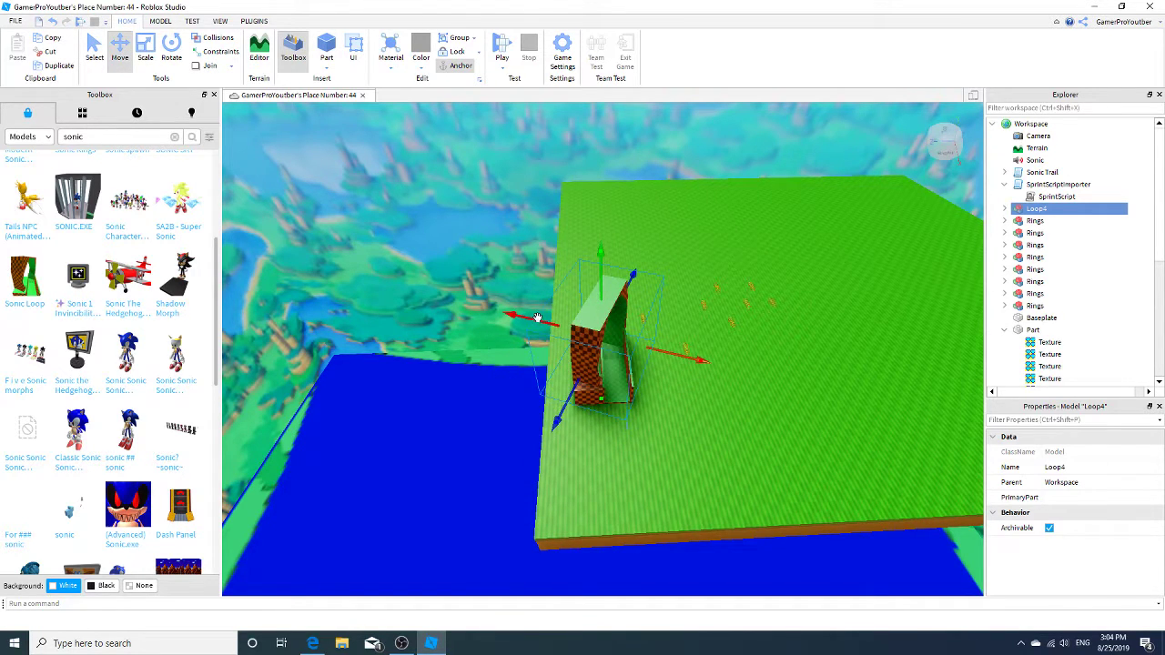
{"action": "left_click_drag", "start_coordinate": [537, 317], "coordinate": [517, 317]}
{"action": "right_click_drag", "start_coordinate": [691, 324], "coordinate": [705, 362]}
{"action": "left_click_drag", "start_coordinate": [705, 361], "coordinate": [717, 377]}
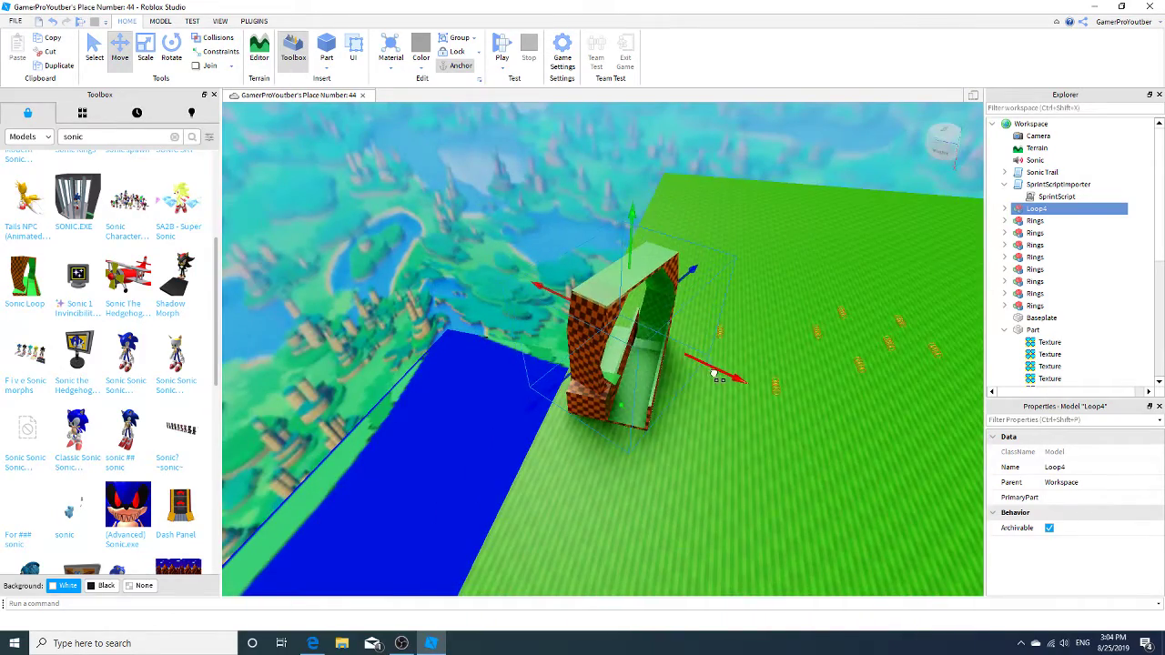
{"action": "scroll", "coordinate": [716, 395], "scroll_direction": "up", "scroll_amount": 8}
{"action": "right_click_drag", "start_coordinate": [715, 395], "coordinate": [715, 395]}
{"action": "key", "text": "w"}
{"action": "key", "text": "s"}
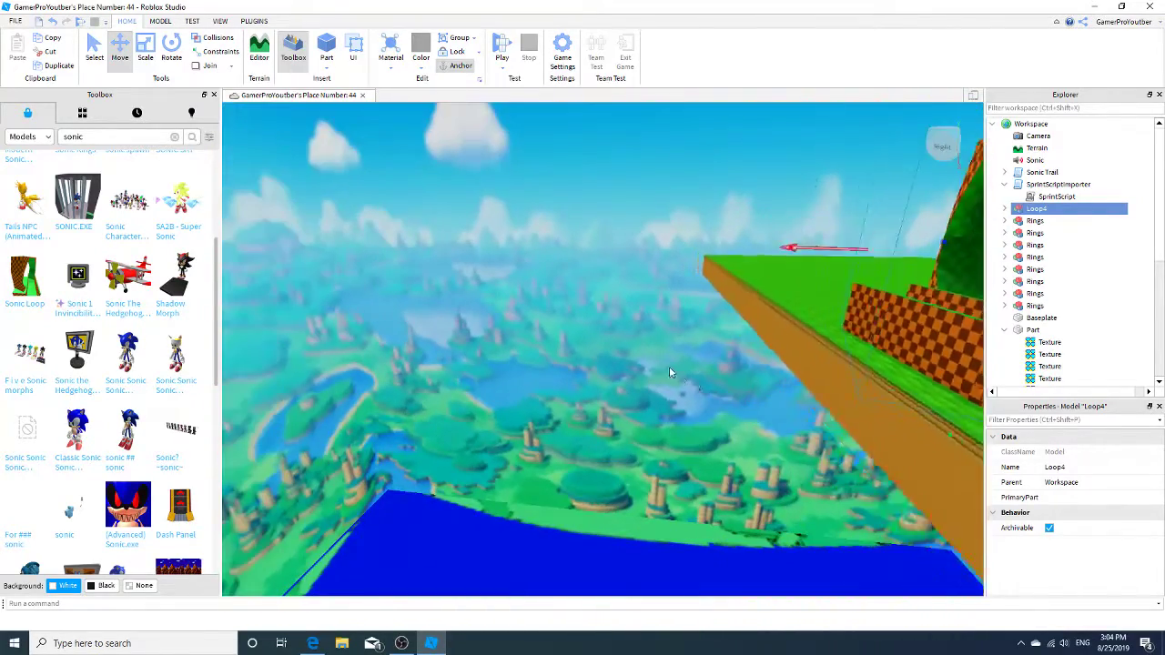
Start a play test and run Sonic across the grass toward the rings, turning to check the blue trail
{"action": "left_click", "coordinate": [515, 62]}
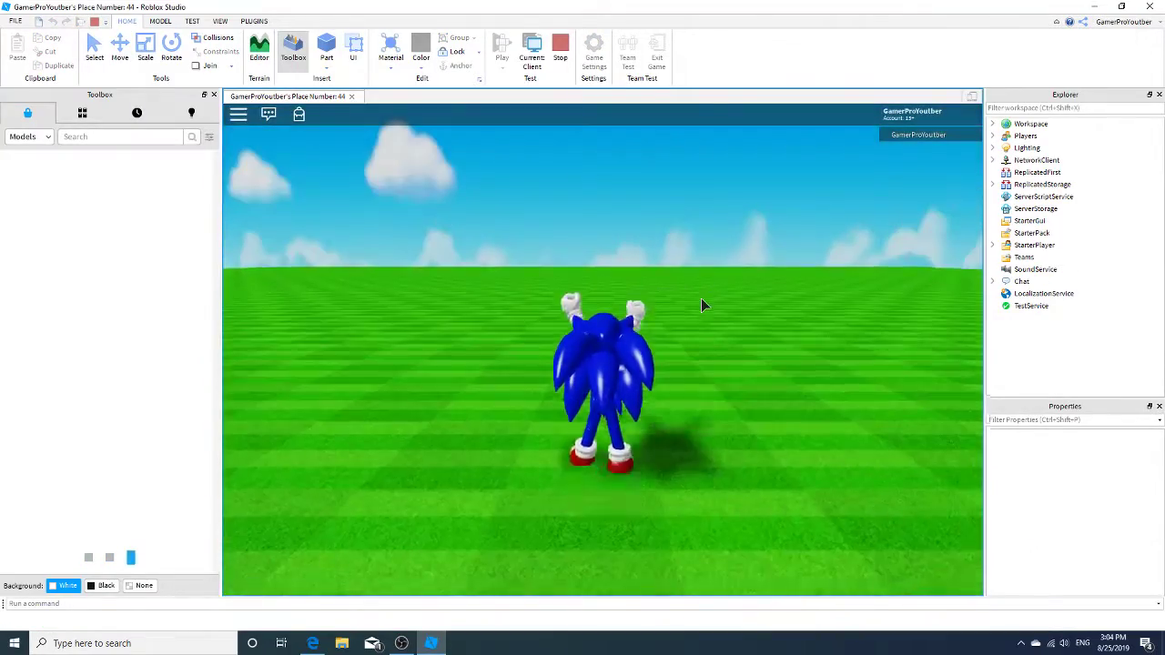
{"action": "key", "text": "a"}
{"action": "right_click_drag", "start_coordinate": [701, 298], "coordinate": [701, 298]}
{"action": "key", "text": "s"}
{"action": "key", "text": "d"}
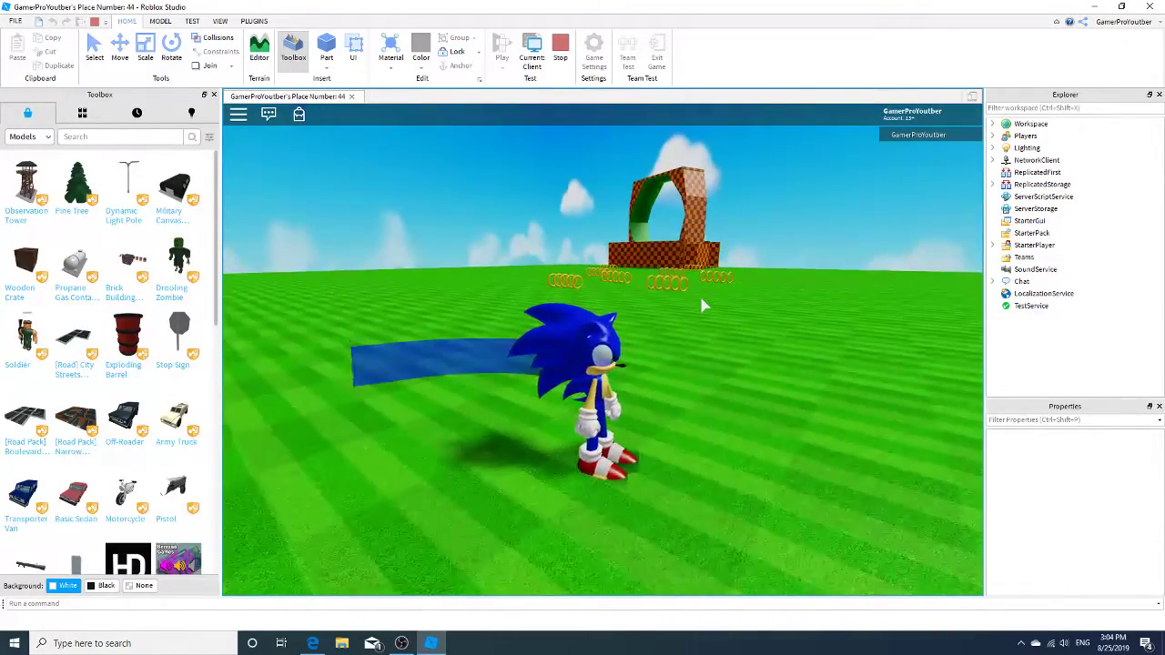
{"action": "key", "text": "w"}
{"action": "key", "text": "d"}
{"action": "key", "text": "a"}
{"action": "key", "text": "d"}
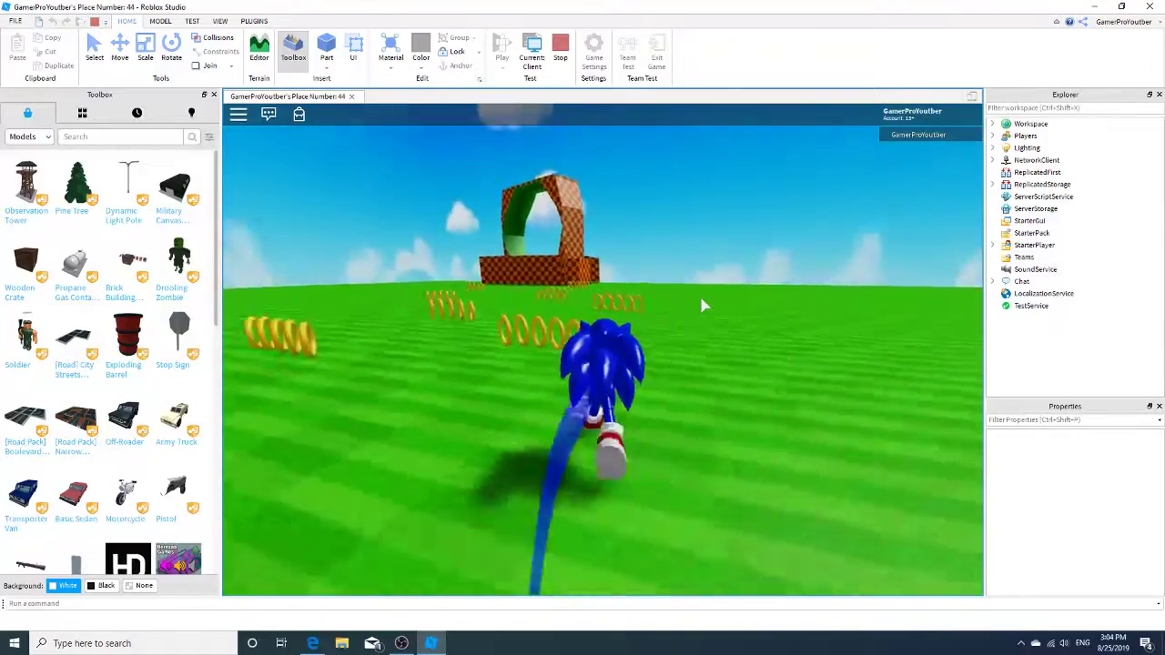
{"action": "key", "text": "a"}
{"action": "key", "text": "s"}
{"action": "key", "text": "d"}
{"action": "key", "text": "a"}
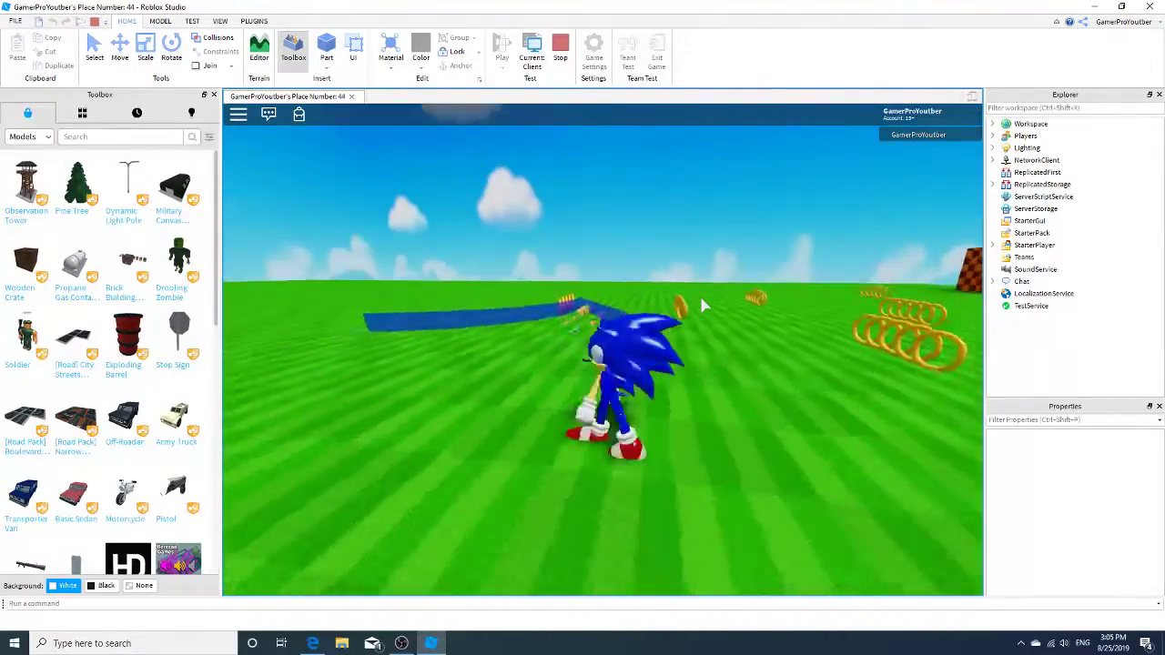
Run Sonic past the rings to the checkered loop and ride all the way around it
{"action": "key", "text": "w"}
{"action": "key", "text": "d"}
{"action": "key", "text": "a"}
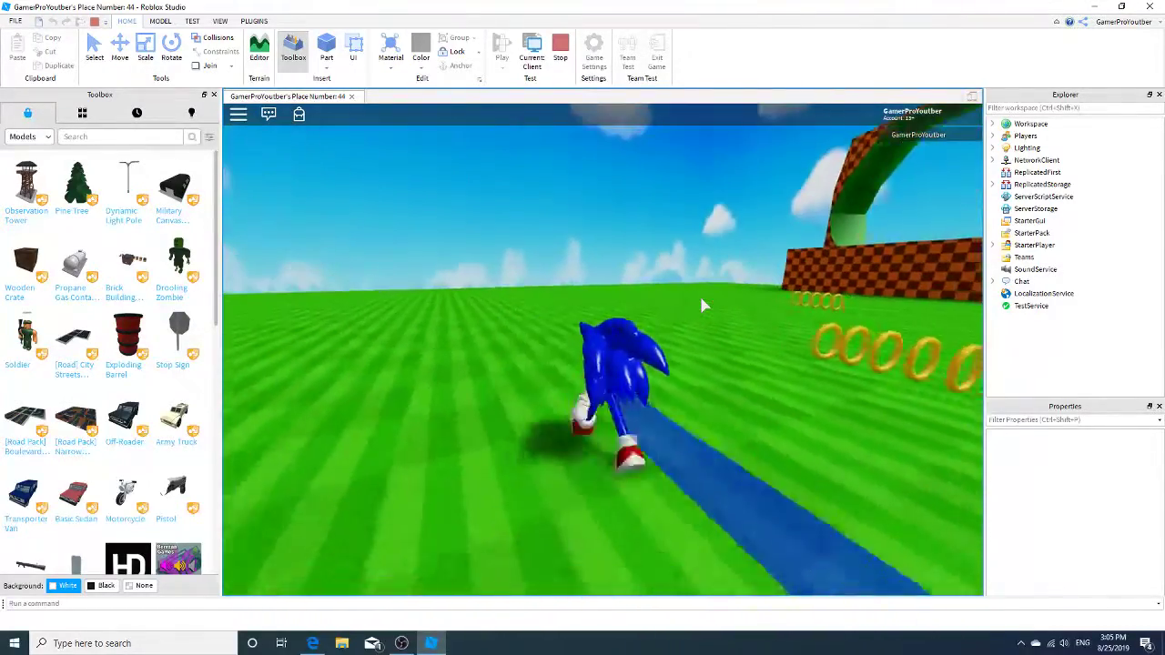
{"action": "key", "text": "d"}
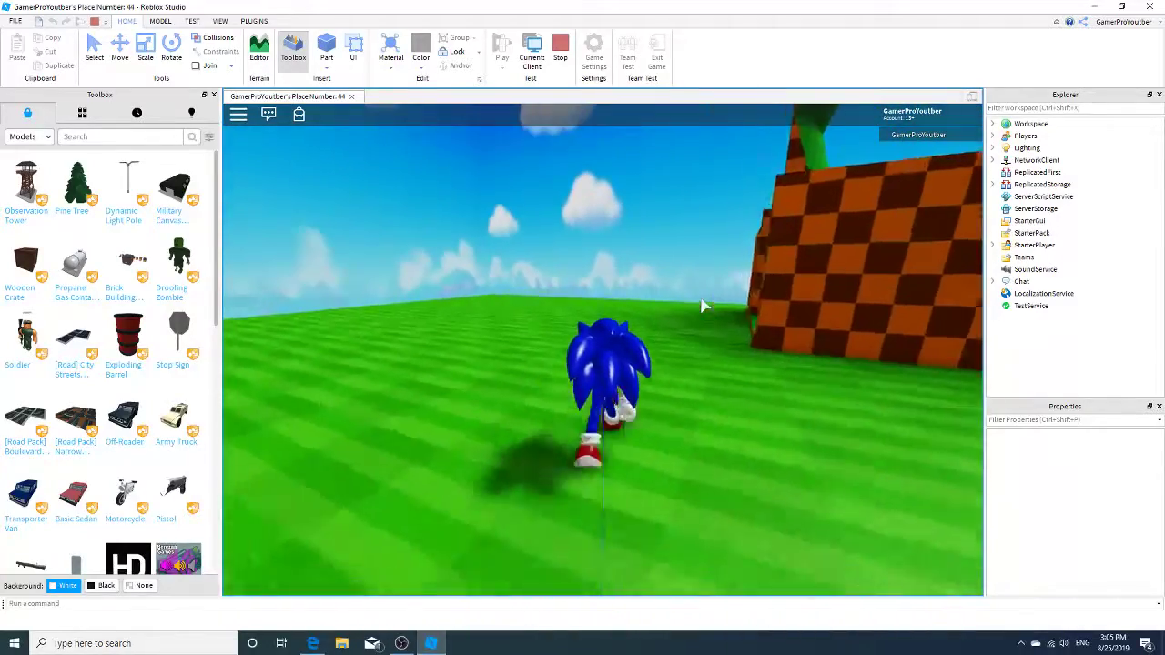
{"action": "key", "text": "a"}
{"action": "key", "text": "a"}
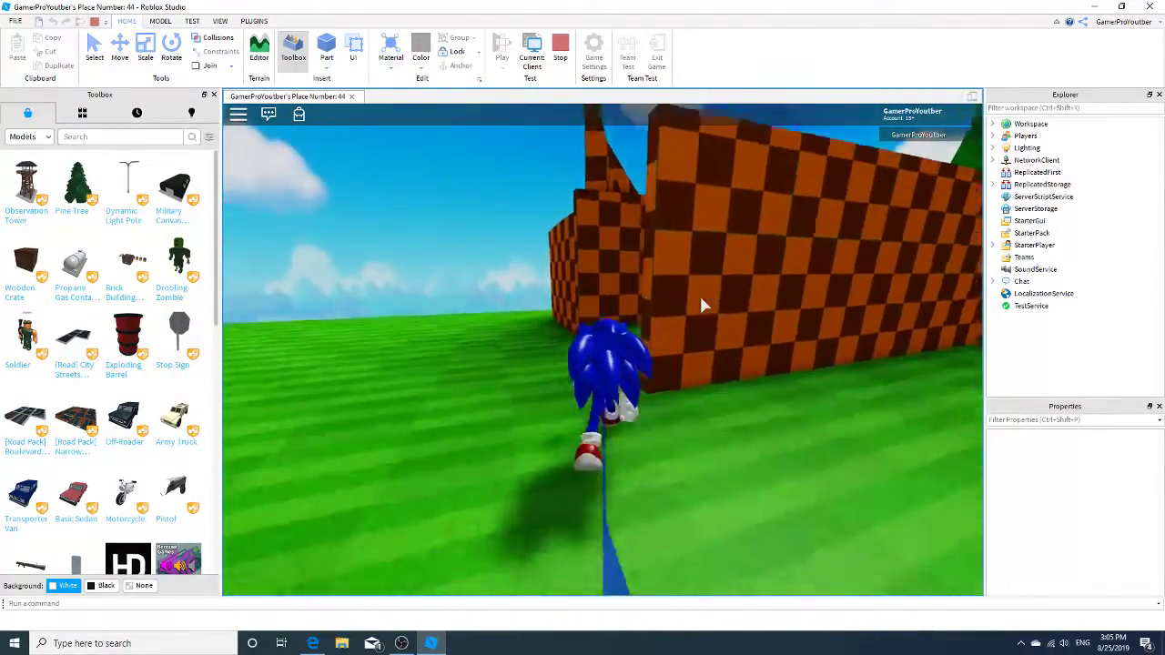
{"action": "key", "text": "d"}
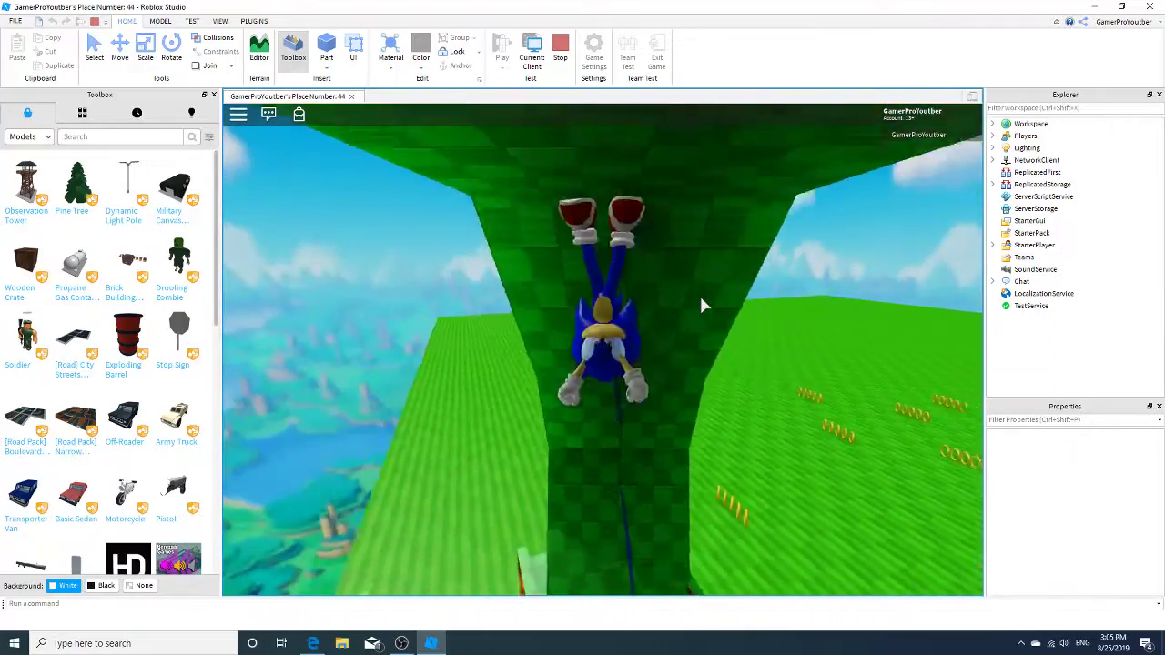
{"action": "key", "text": "w"}
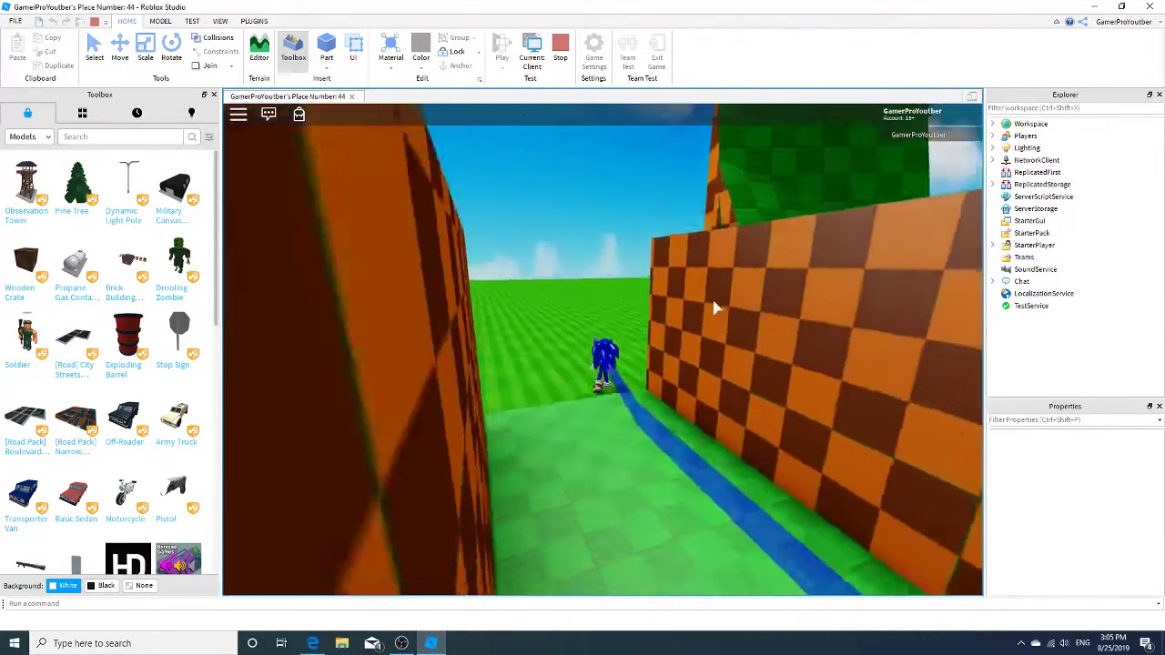
Run Sonic out of the loop and across the grass, jumping to test the blue trail in the air
{"action": "key", "text": "w"}
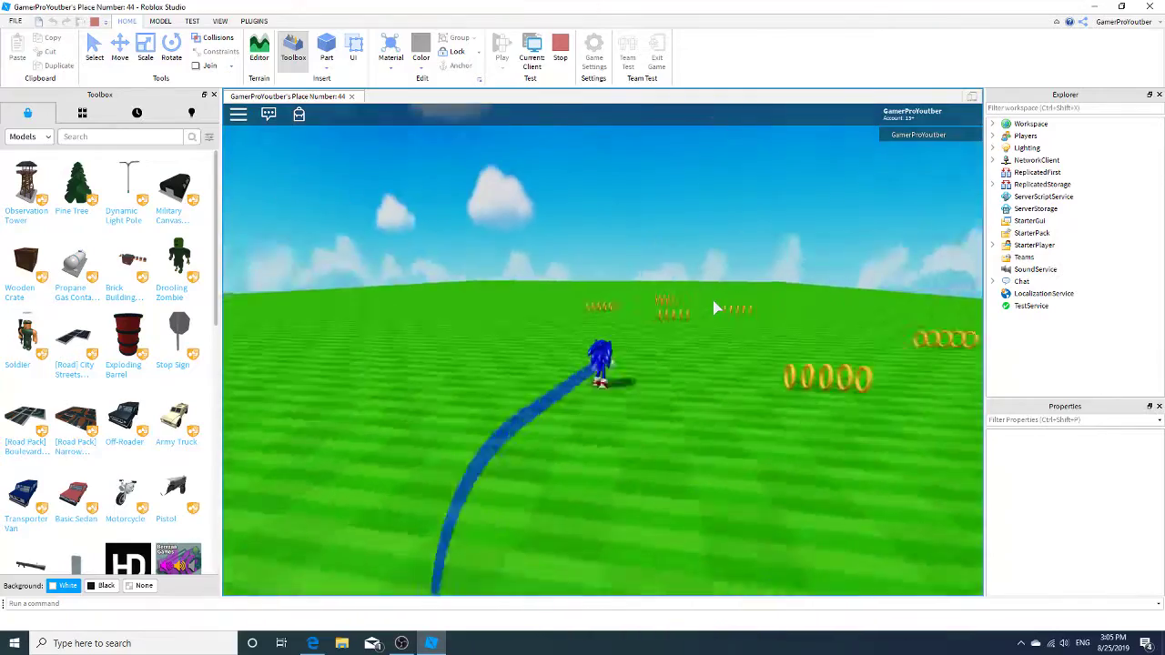
{"action": "key", "text": "d"}
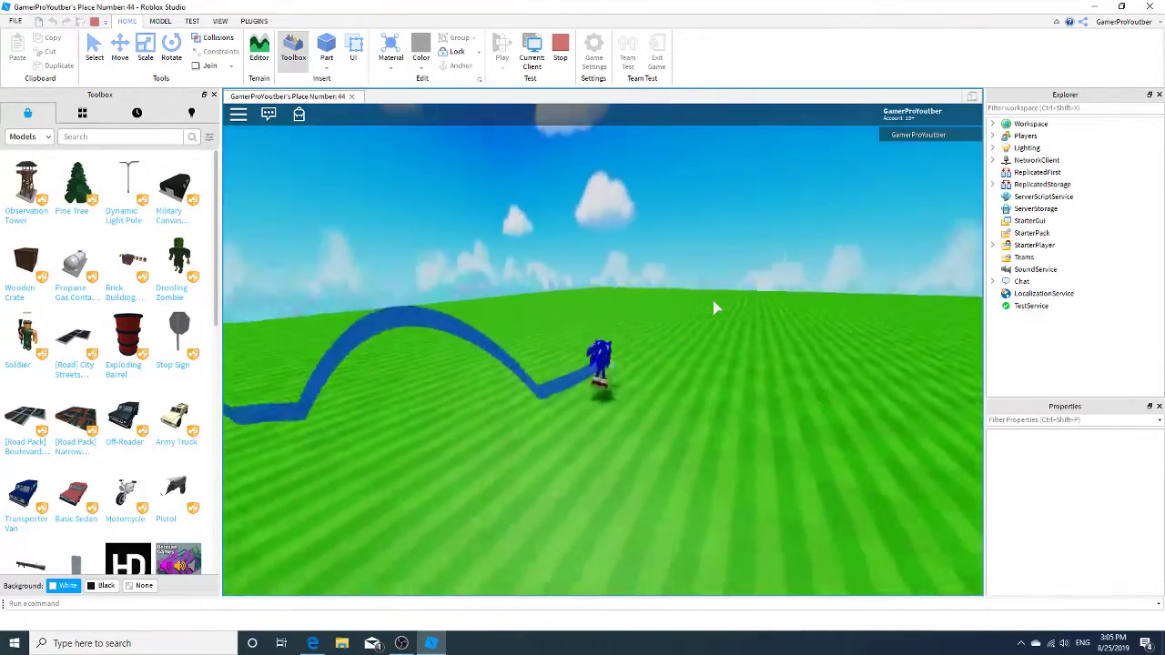
{"action": "key", "text": "space"}
{"action": "key", "text": "s"}
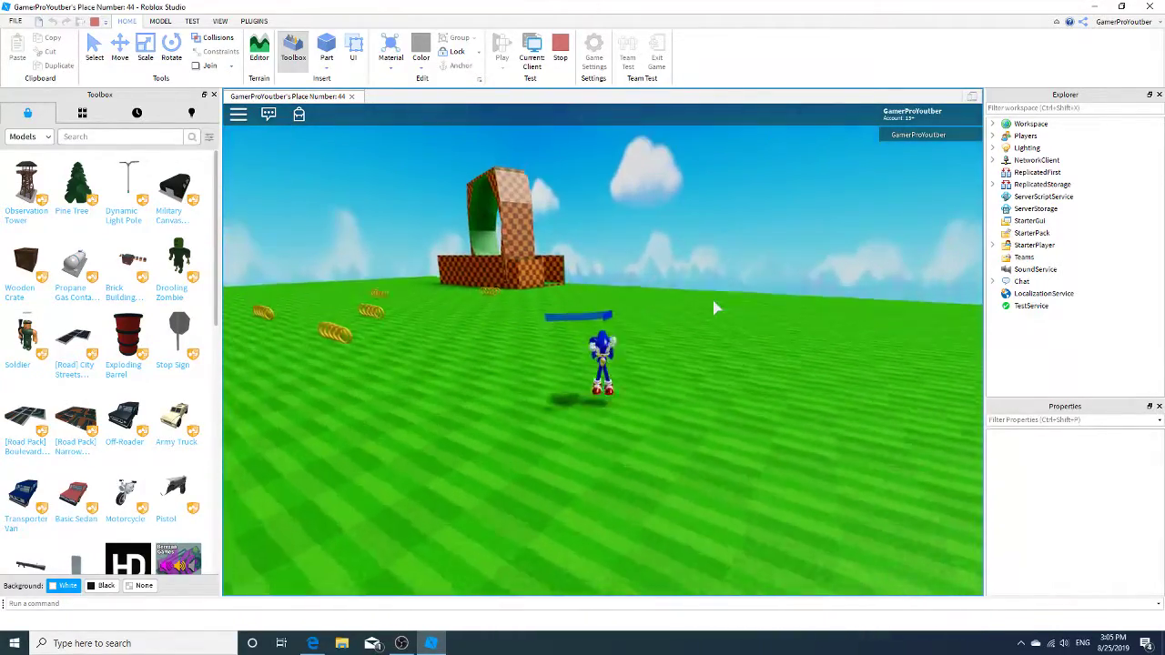
Inspect Sonic and the blue trail up close while running across open grass, and stop the play test
{"action": "scroll", "coordinate": [731, 328], "scroll_direction": "up", "scroll_amount": 5}
{"action": "right_click_drag", "start_coordinate": [738, 330], "coordinate": [739, 329]}
{"action": "scroll", "coordinate": [738, 329], "scroll_direction": "down", "scroll_amount": 3}
{"action": "key", "text": "a"}
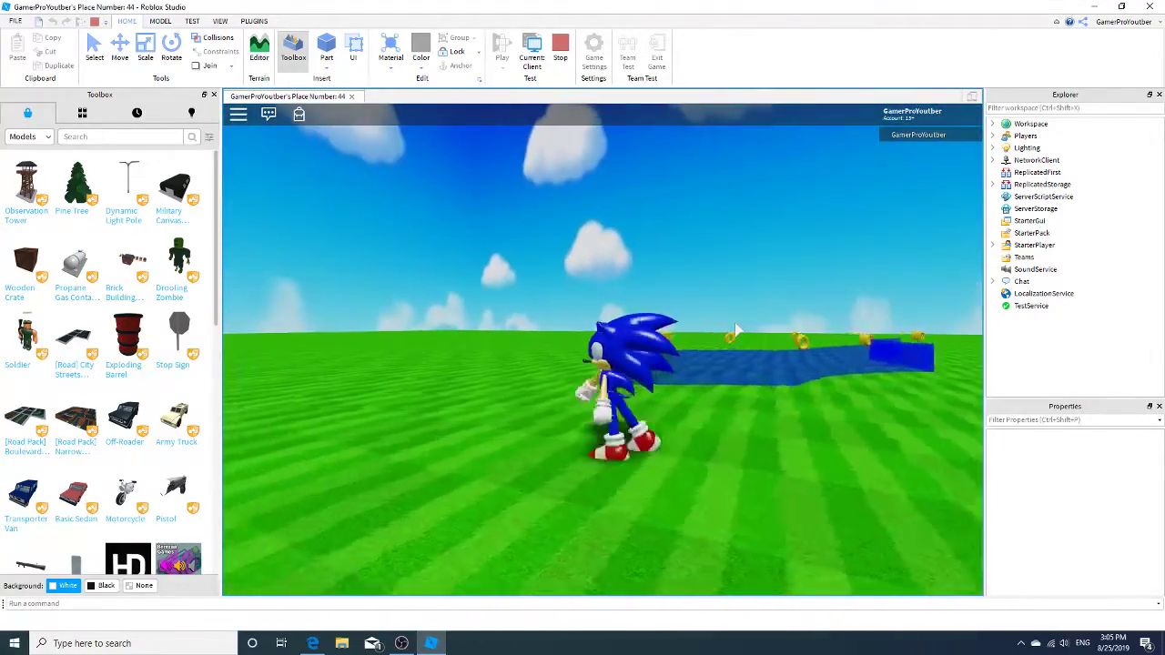
{"action": "key", "text": "w"}
{"action": "key", "text": "d"}
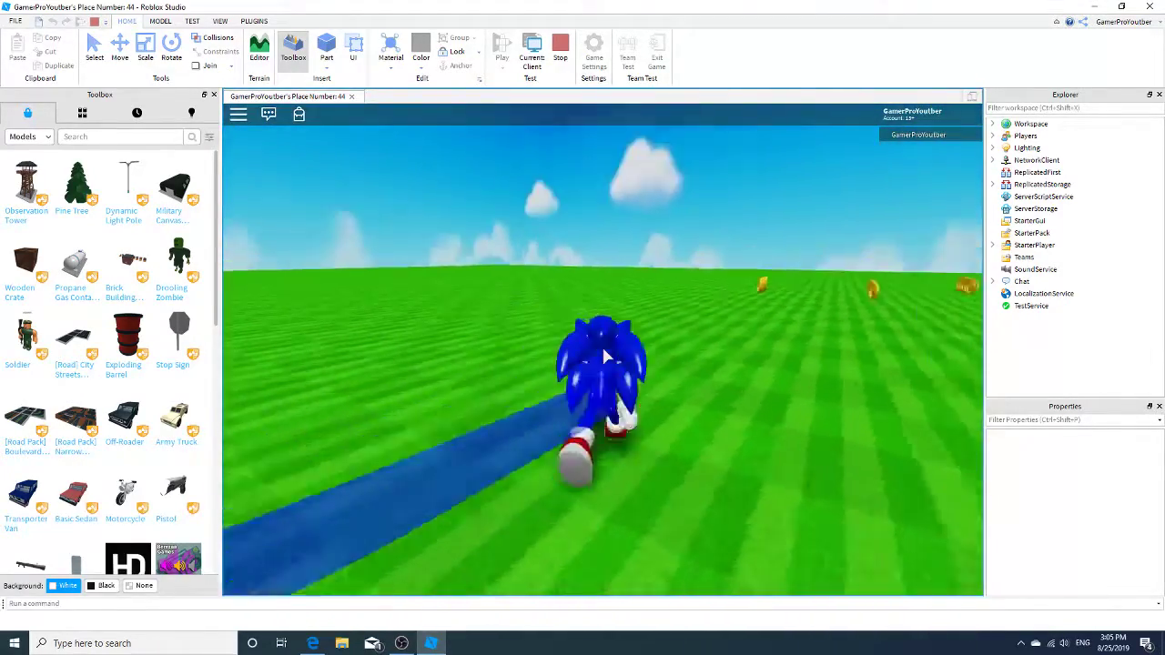
{"action": "right_click_drag", "start_coordinate": [604, 352], "coordinate": [604, 352]}
{"action": "key", "text": "s"}
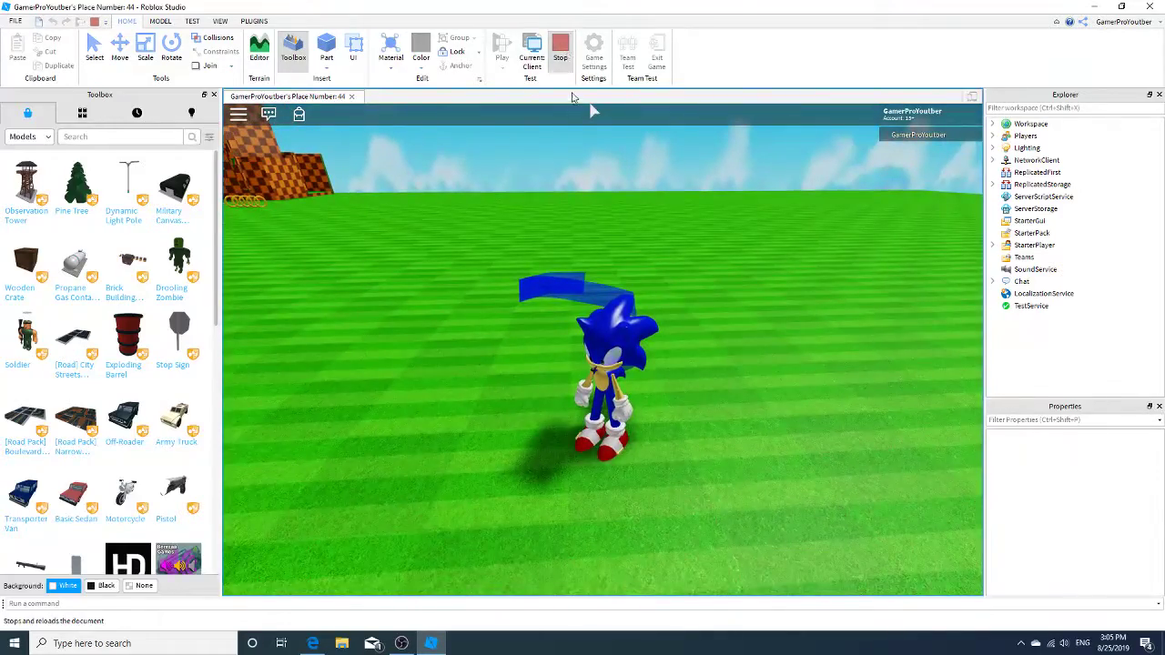
{"action": "left_click", "coordinate": [560, 50]}
{"action": "right_click_drag", "start_coordinate": [696, 325], "coordinate": [695, 331]}
{"action": "left_click", "coordinate": [696, 325]}
{"action": "key", "text": "w"}
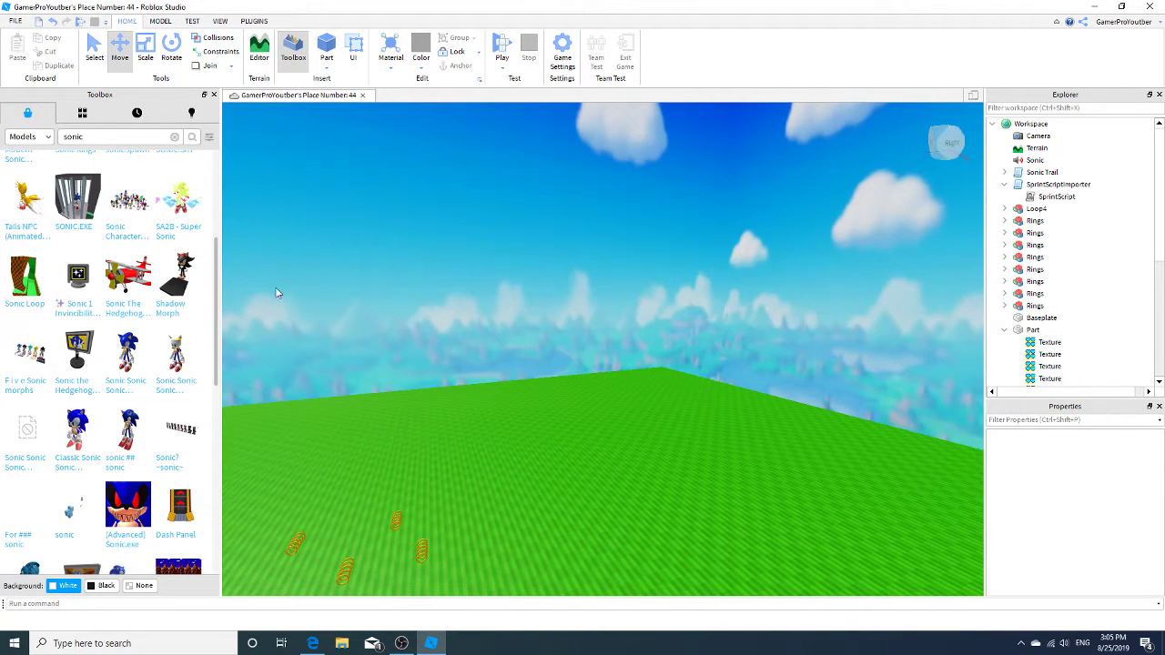
{"action": "scroll", "coordinate": [202, 292], "scroll_direction": "down", "scroll_amount": 4}
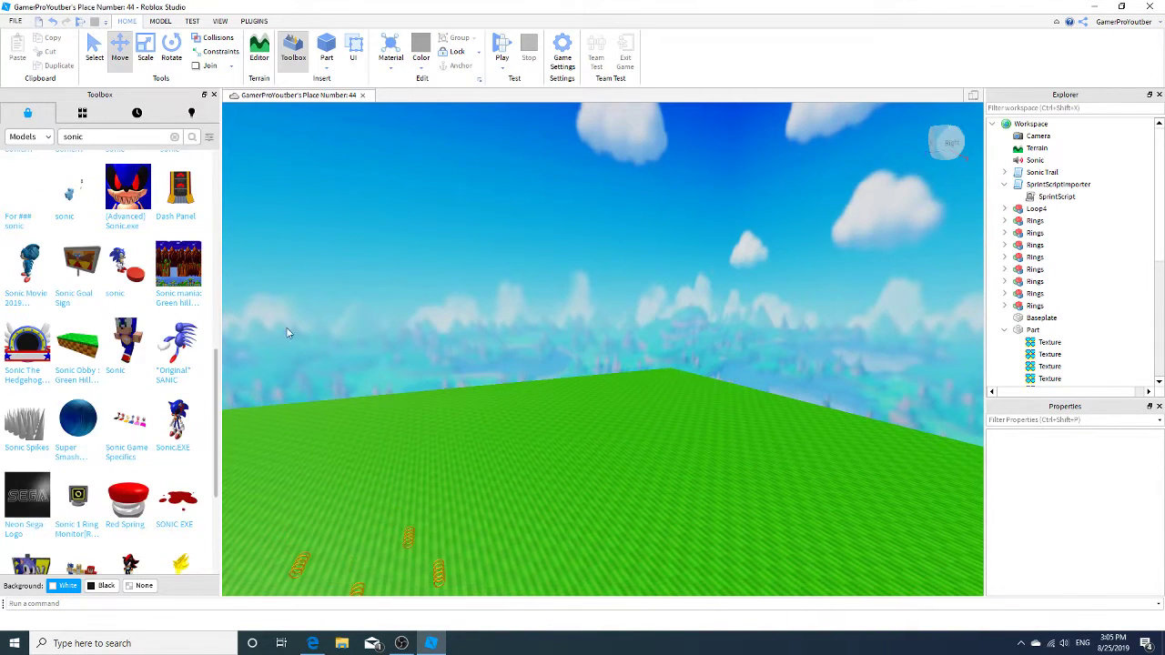
{"action": "right_click_drag", "start_coordinate": [474, 388], "coordinate": [474, 388]}
{"action": "key", "text": "w"}
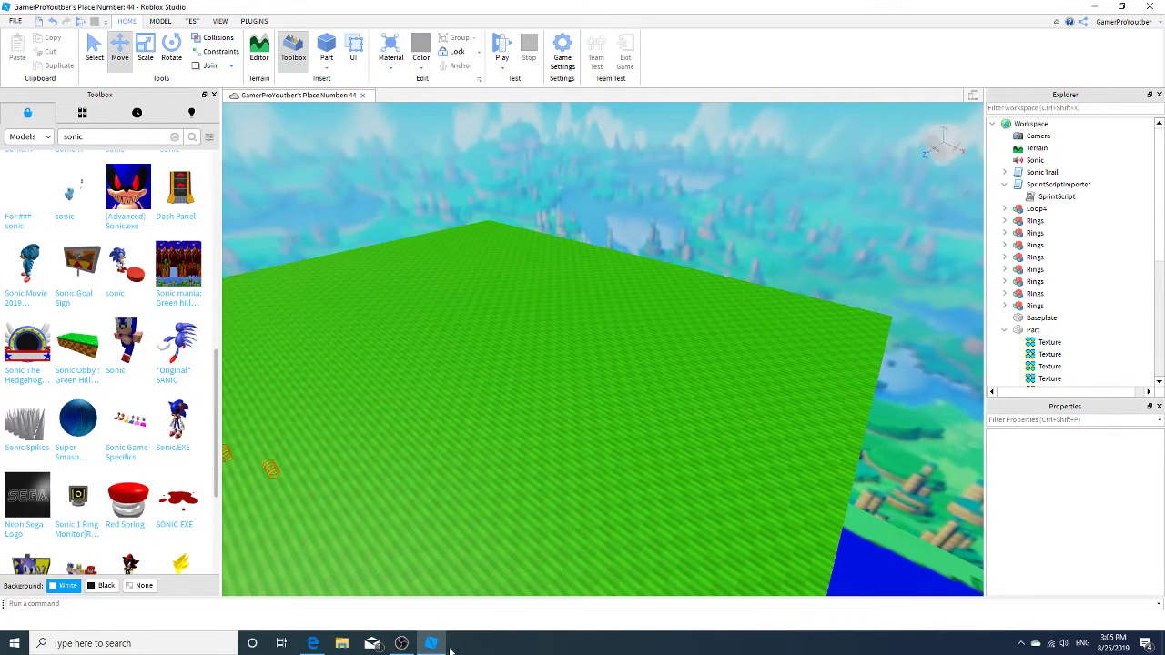
{"action": "left_click", "coordinate": [405, 646]}
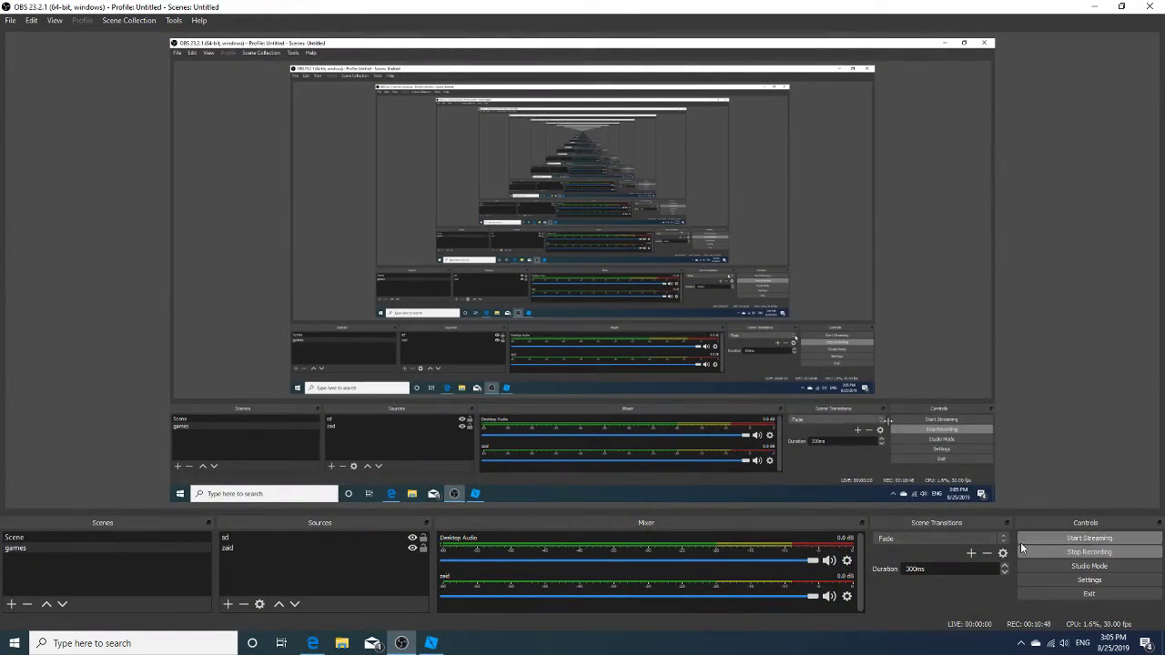